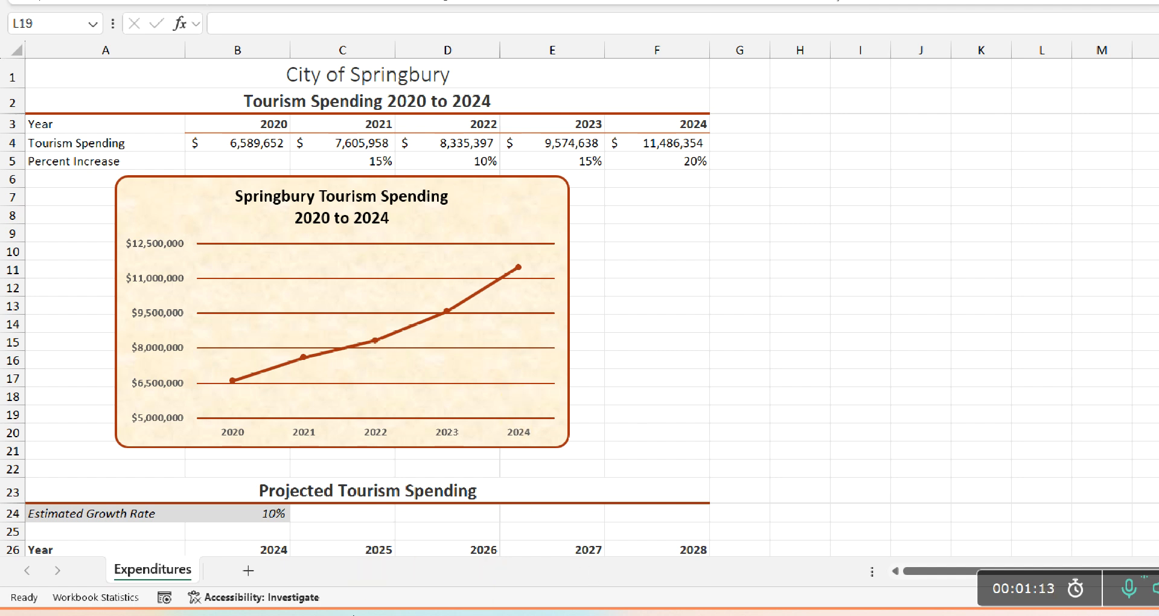
# Add a new worksheet after Expenditures and rename it advertising
pyautogui.click(244, 570)
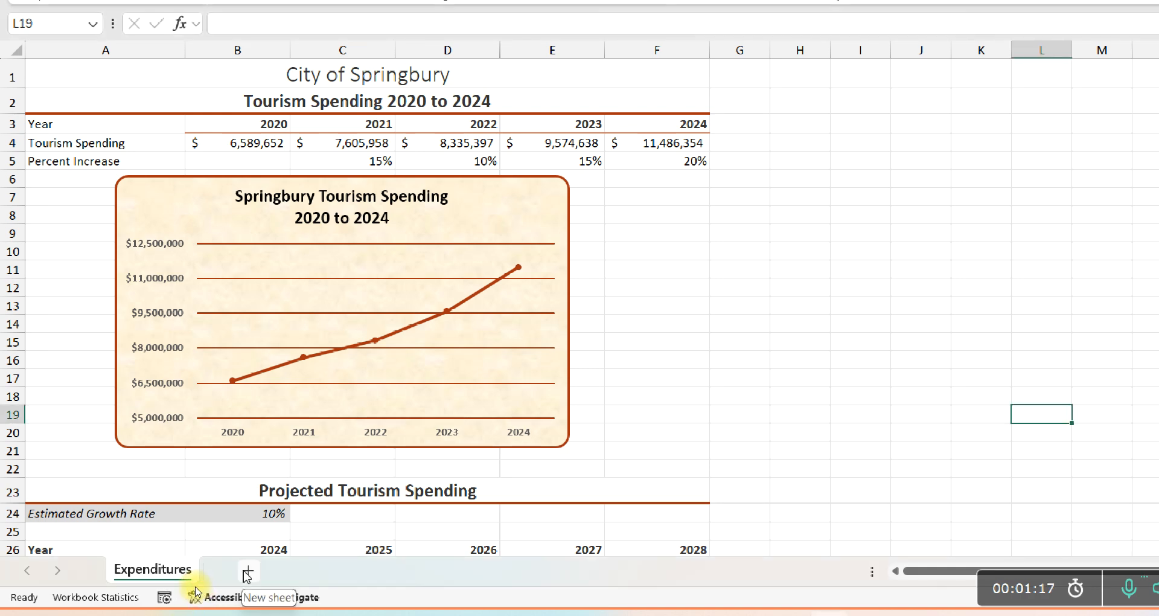
pyautogui.click(248, 570)
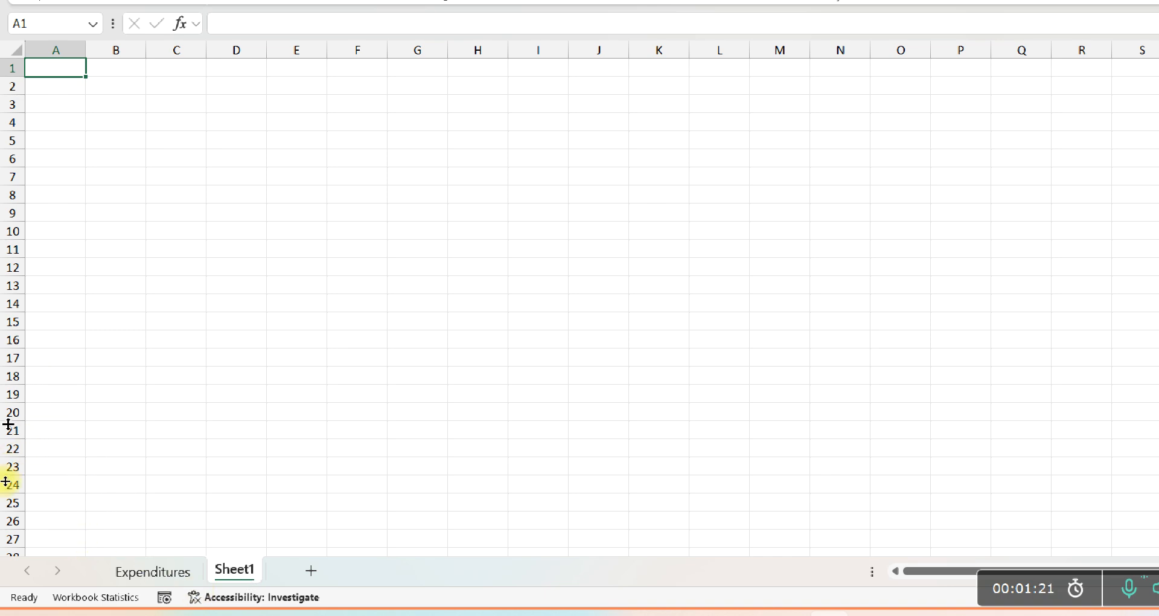
pyautogui.doubleClick(230, 570)
pyautogui.write('a')
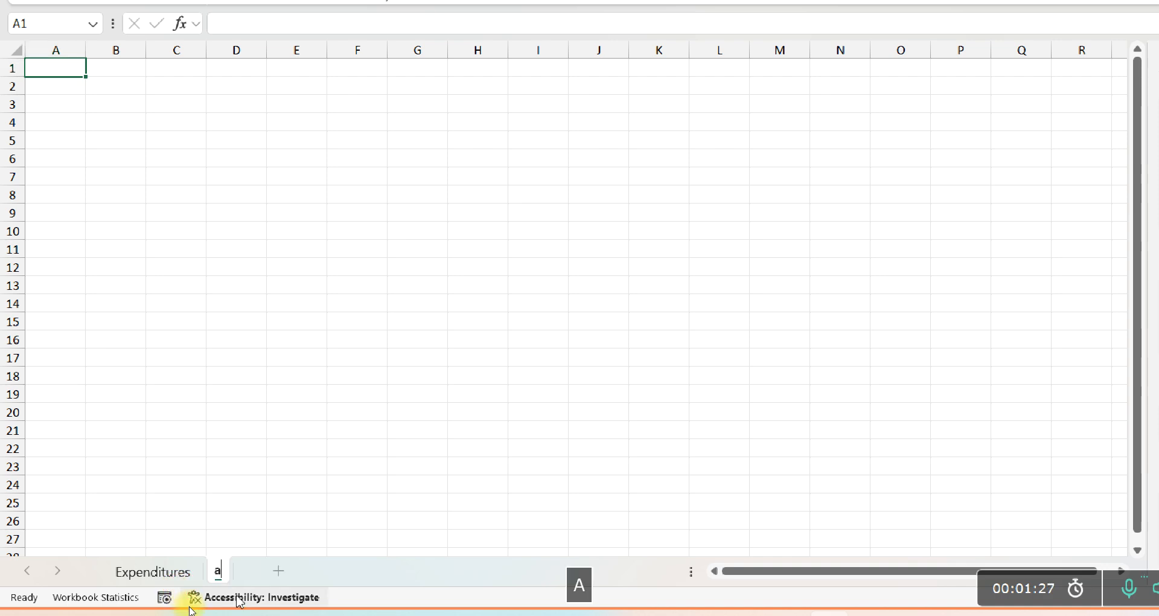
pyautogui.write('dvertis')
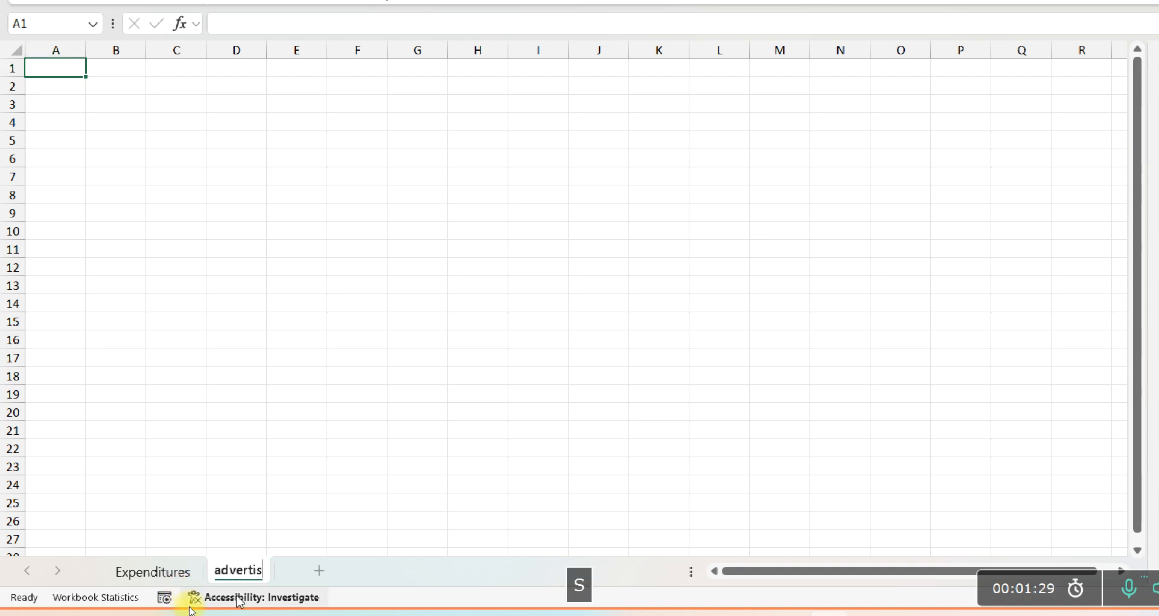
pyautogui.write('ing')
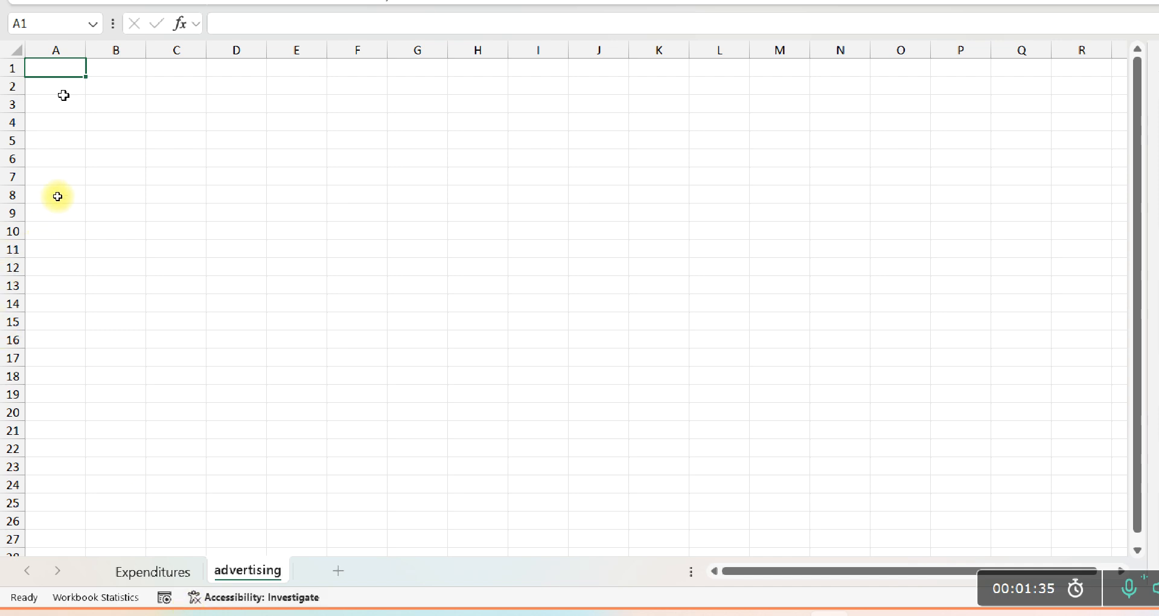
pyautogui.press('Return')
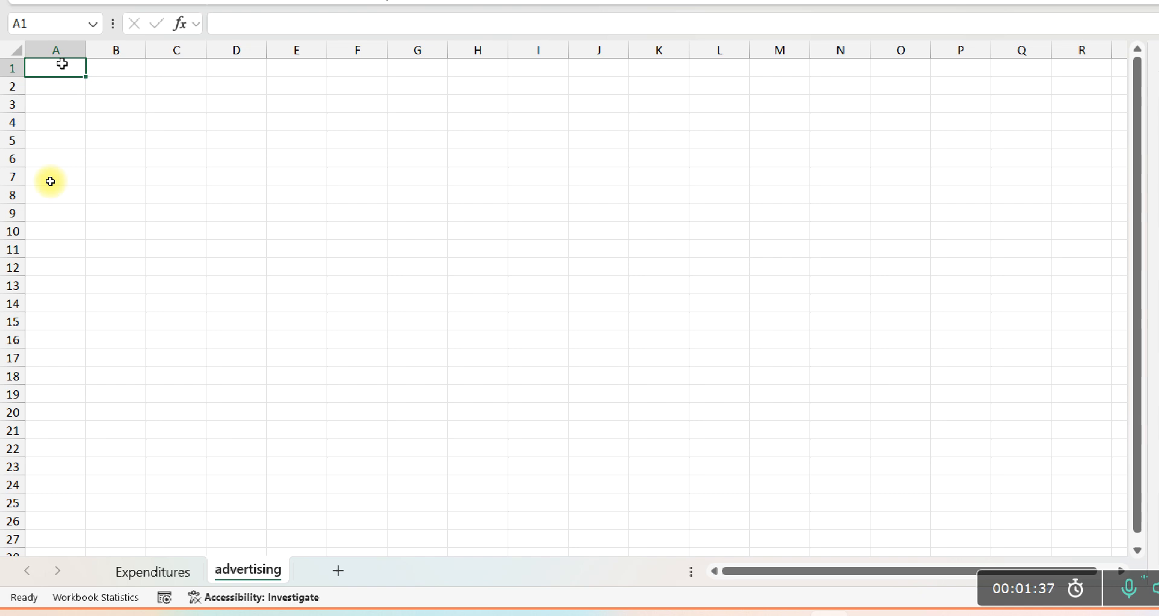
# Enter Tourism Advertising in cell A1 and By State in cell A2 of the advertising sheet
pyautogui.write('Touris')
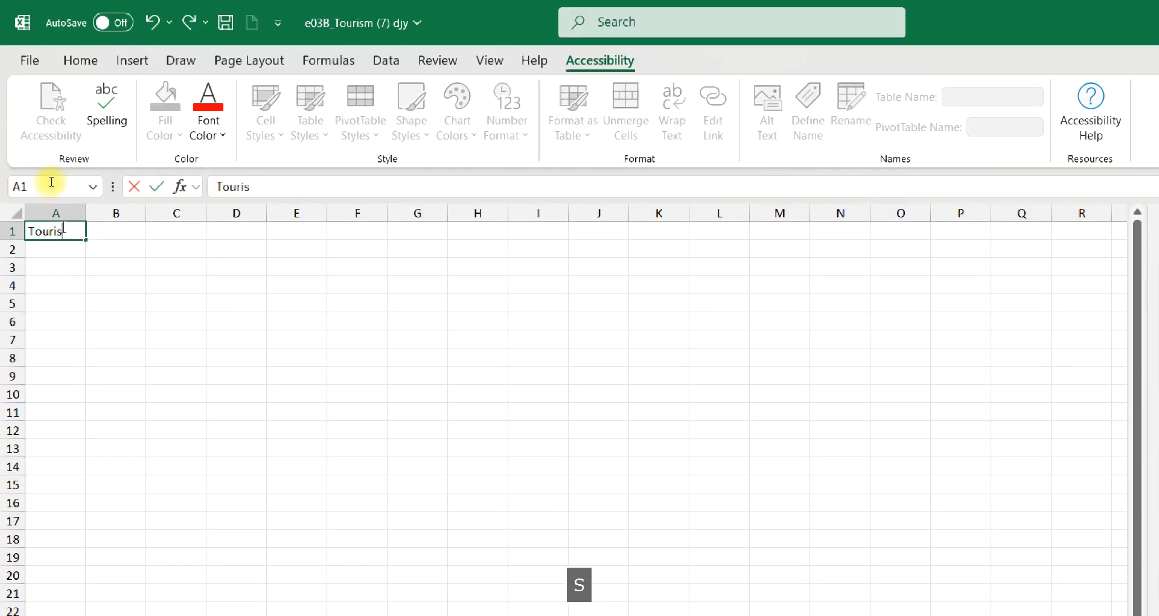
pyautogui.write('m Ad')
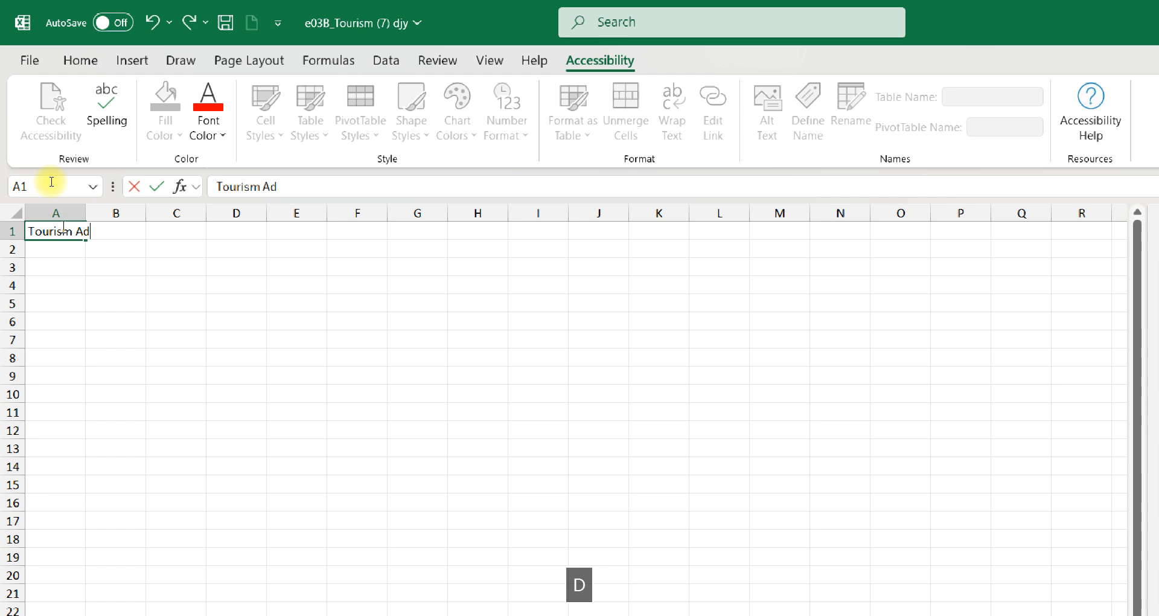
pyautogui.write('vertising')
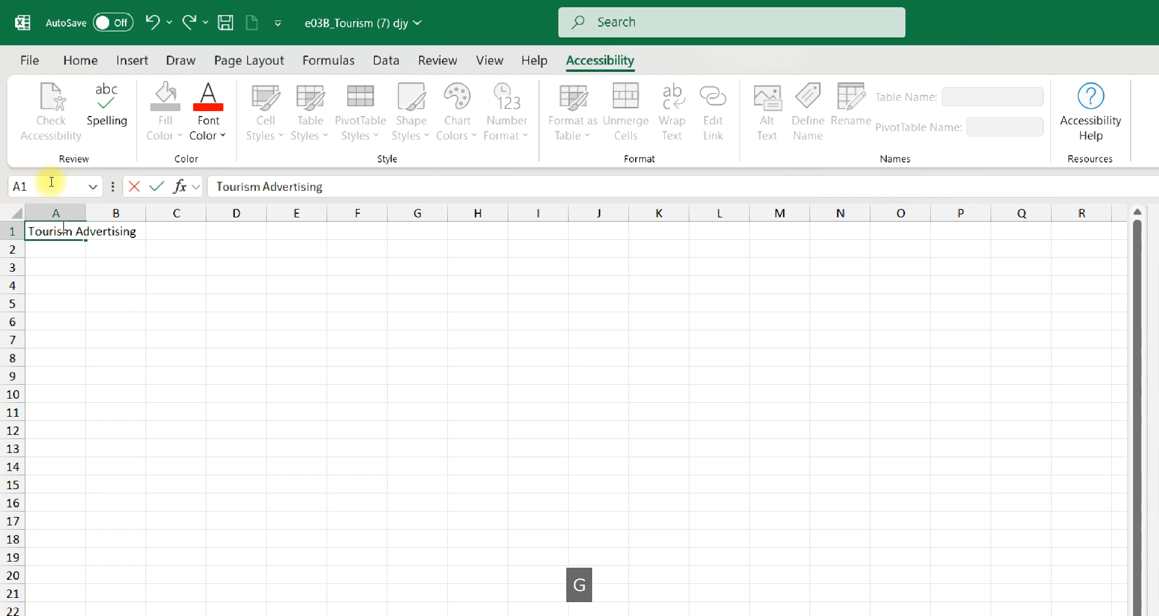
pyautogui.press('Return')
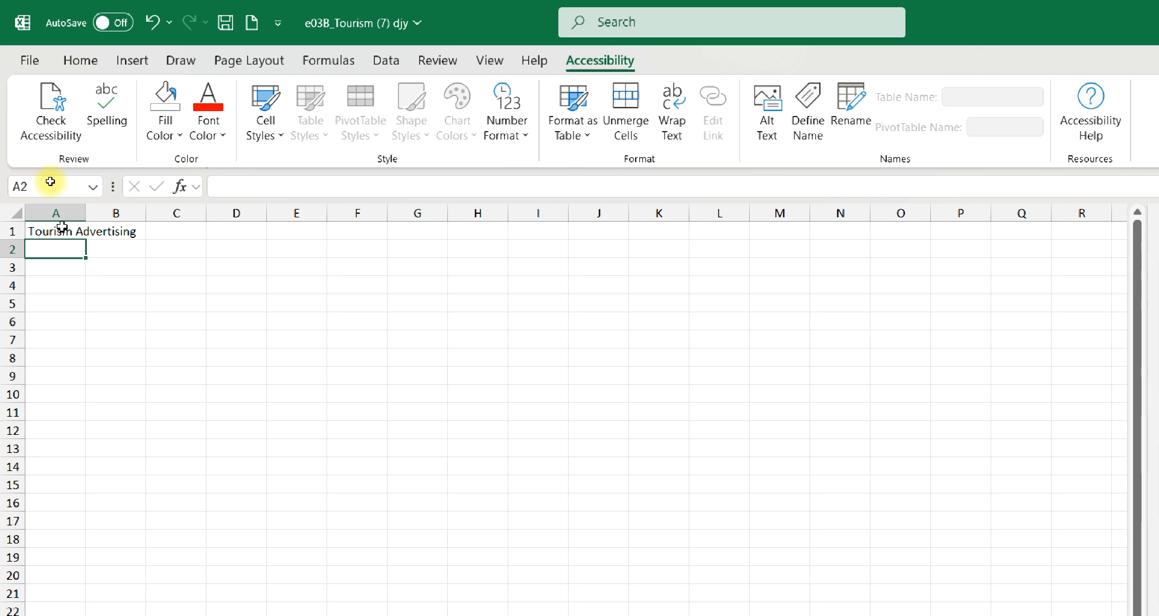
pyautogui.write('By ')
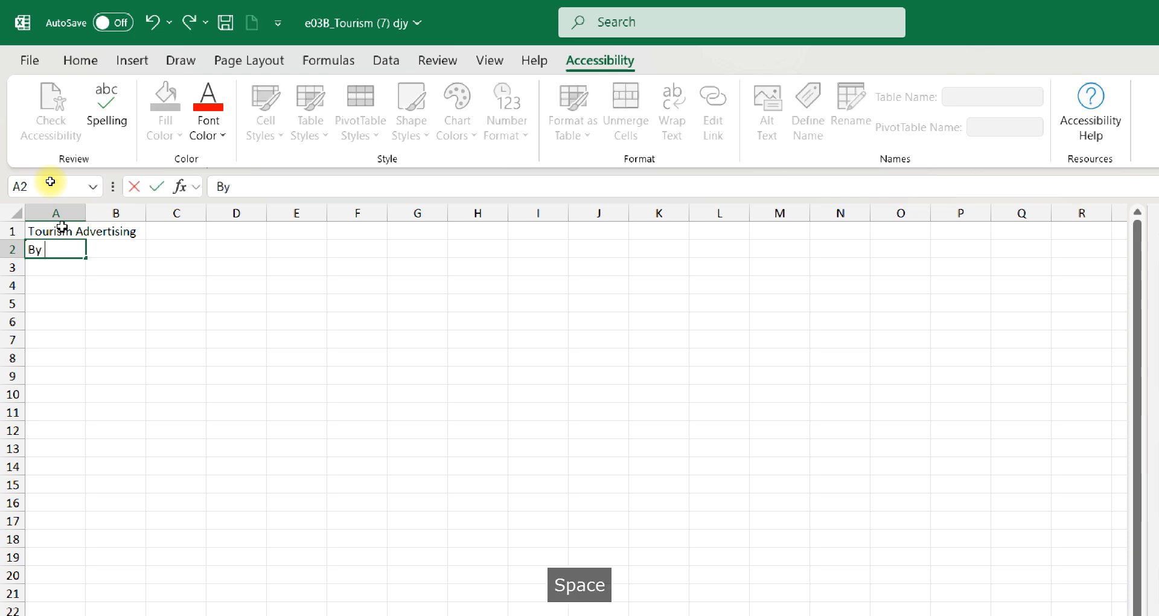
pyautogui.write('State')
pyautogui.press('Return')
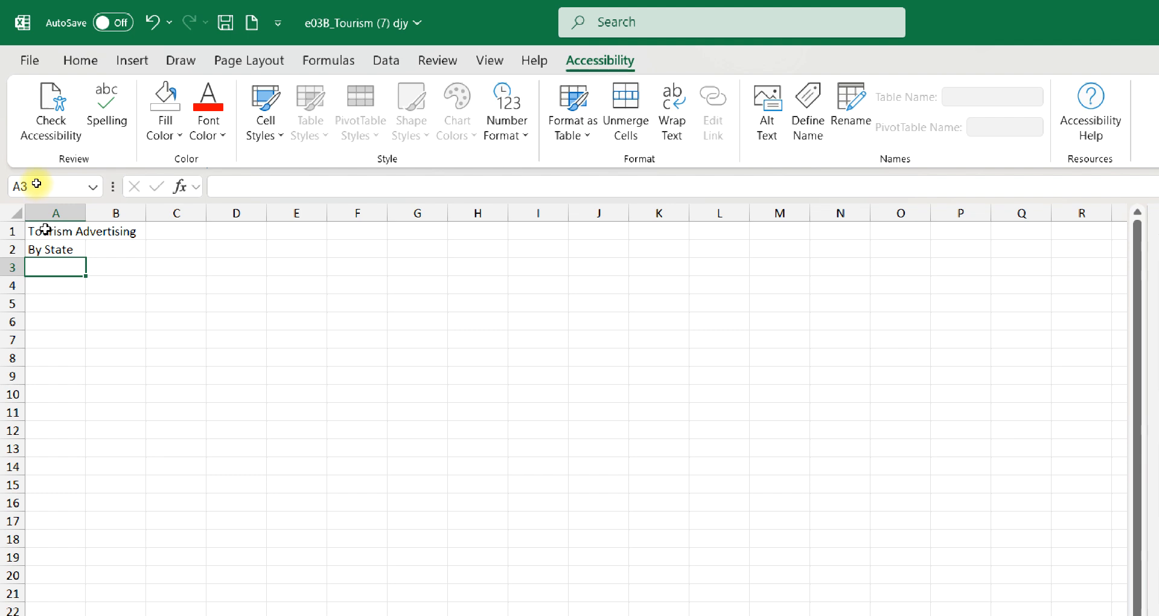
# Merge and center the Tourism Advertising heading across A1:B1 and apply the Title cell style
pyautogui.click(45, 229)
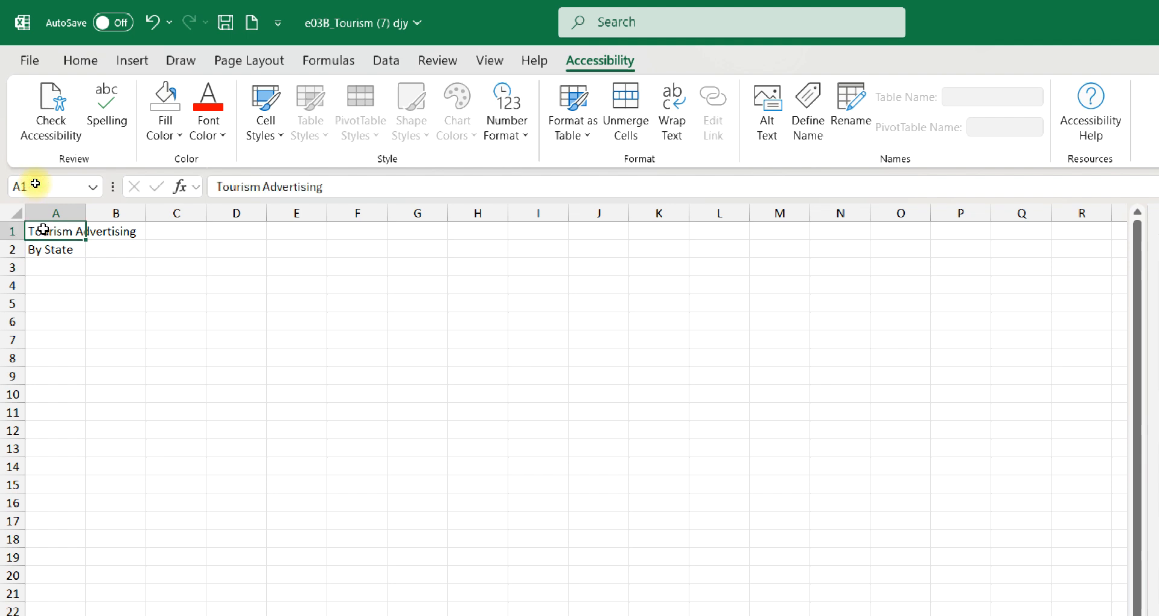
pyautogui.moveTo(44, 229); pyautogui.dragTo(100, 228)
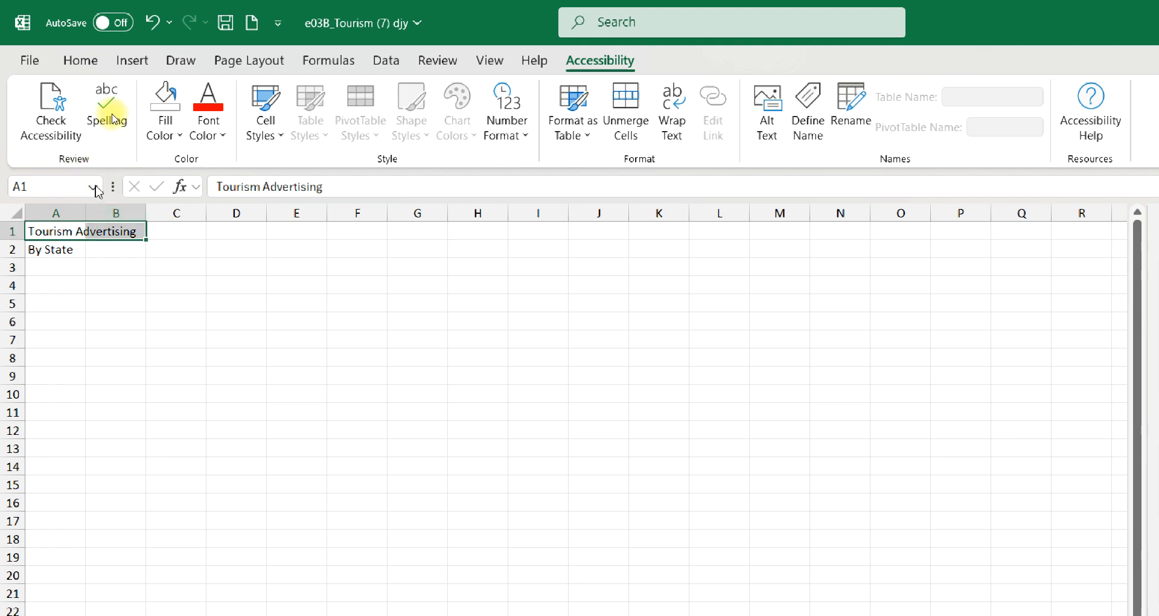
pyautogui.click(80, 60)
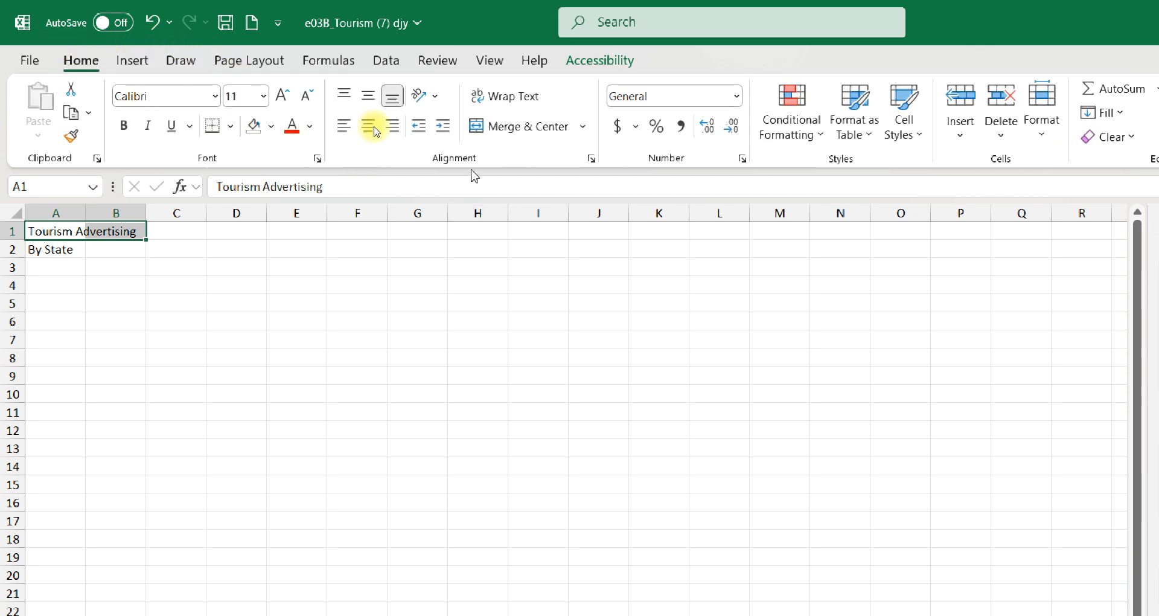
pyautogui.click(483, 128)
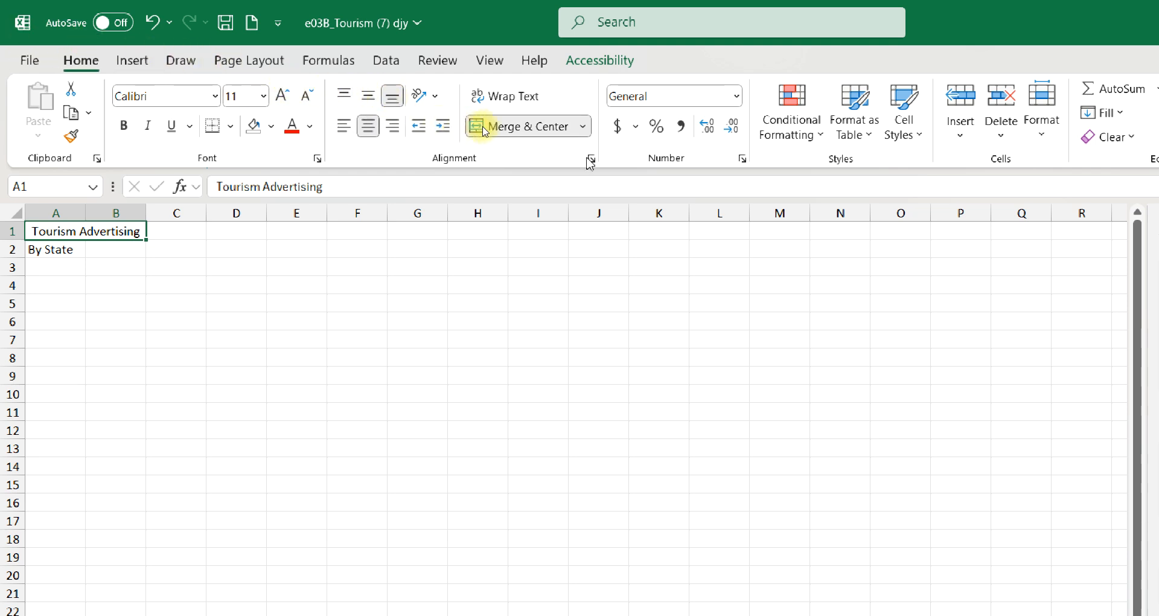
pyautogui.click(922, 132)
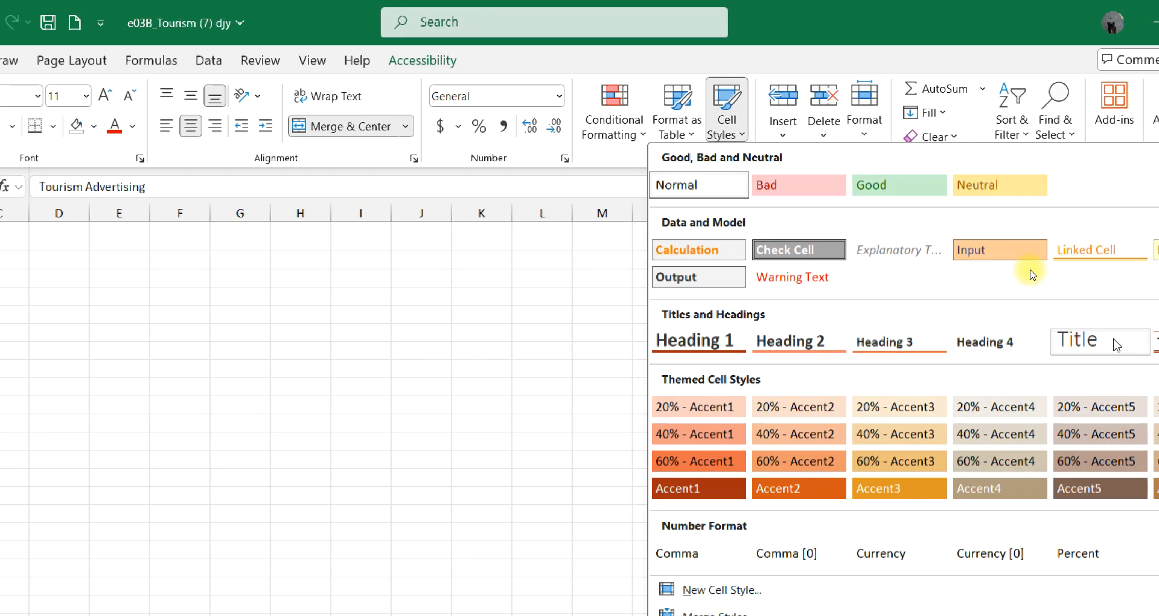
pyautogui.click(1109, 336)
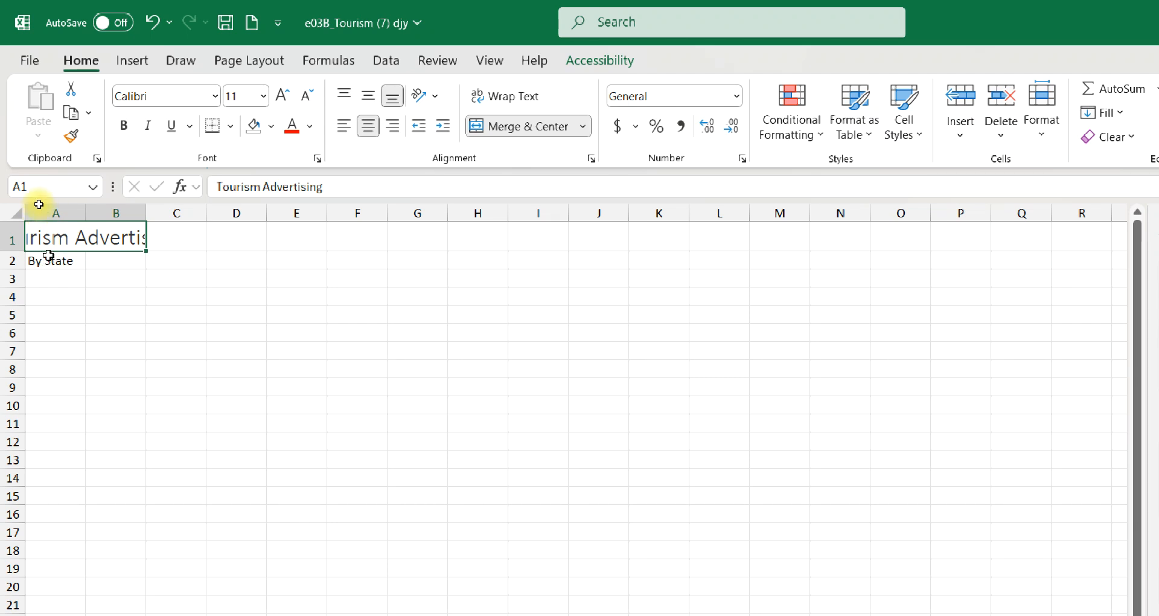
# Merge and center the By State subtitle across A2:B2 and apply the Heading 1 cell style
pyautogui.click(41, 263)
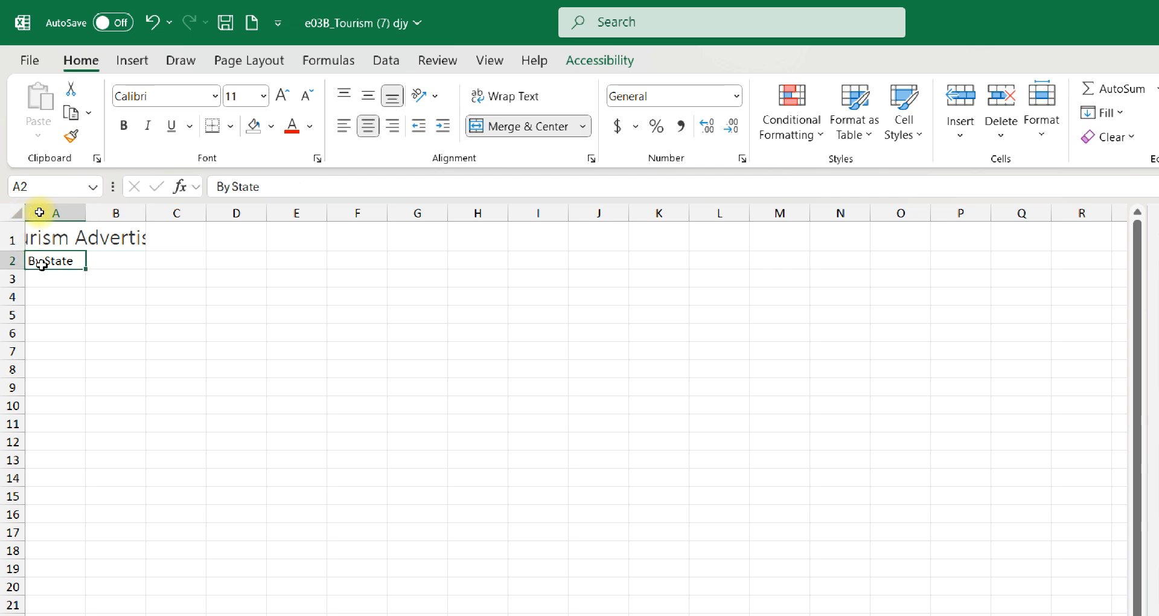
pyautogui.moveTo(41, 263); pyautogui.dragTo(102, 265)
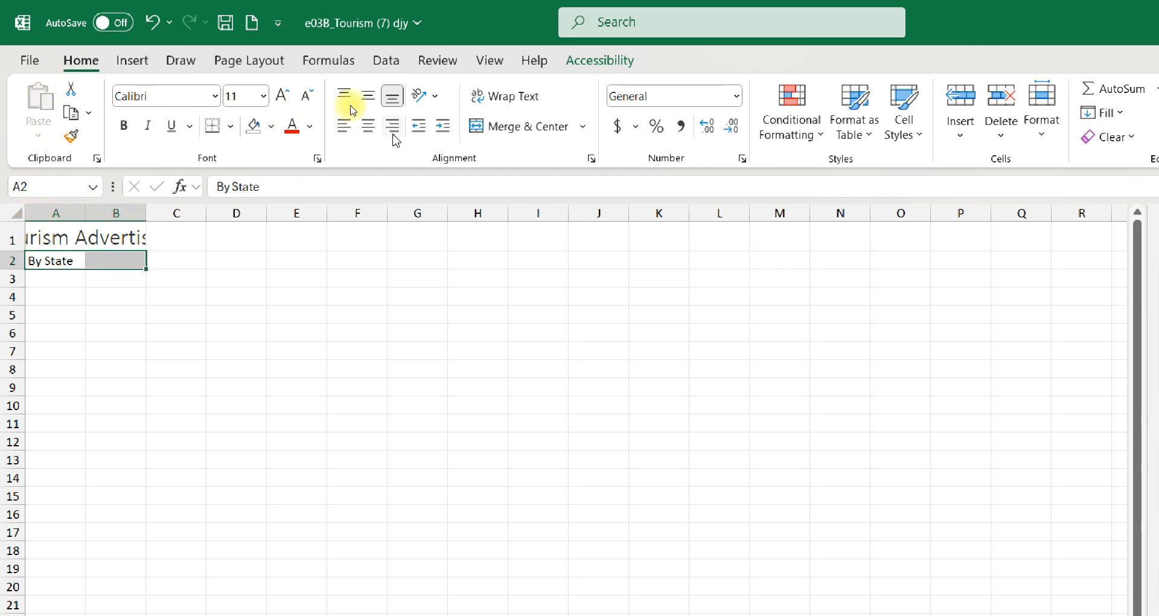
pyautogui.click(525, 125)
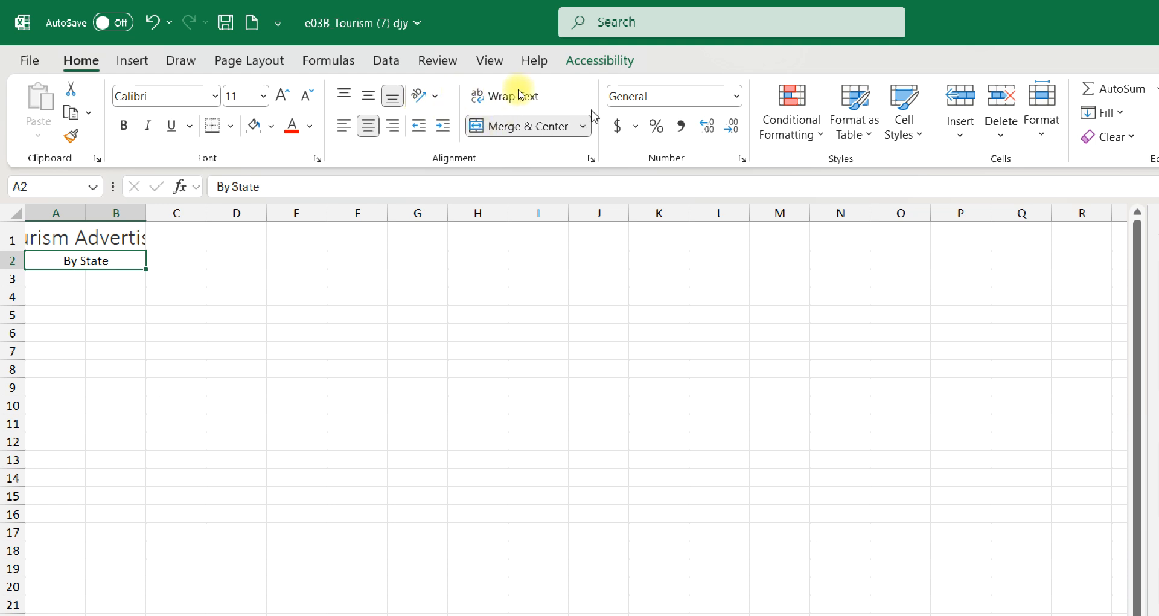
pyautogui.click(891, 124)
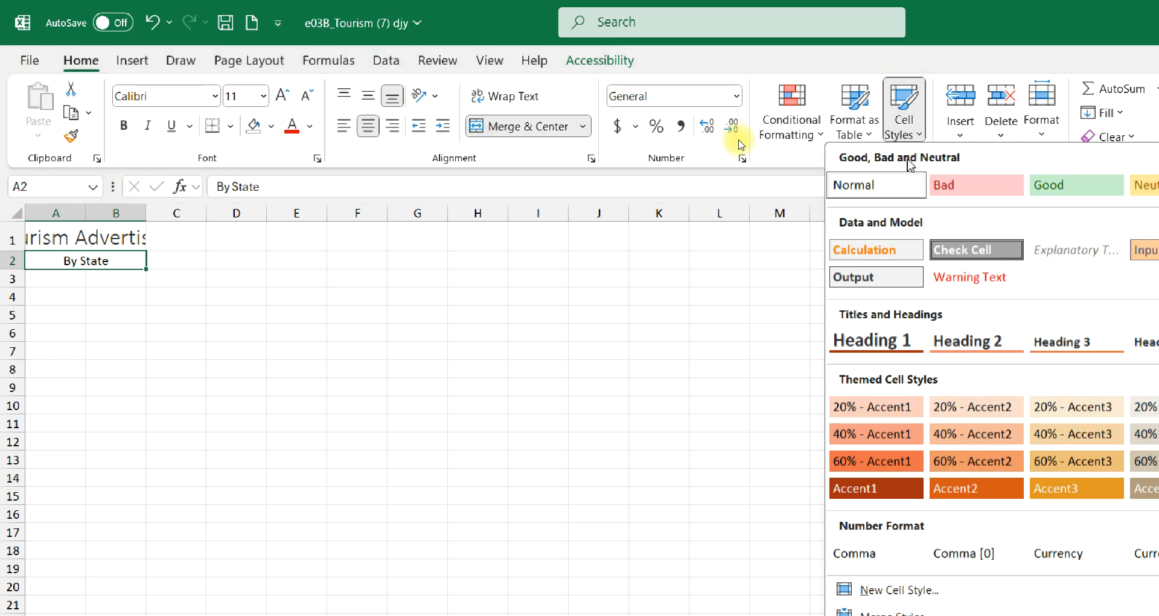
pyautogui.click(865, 341)
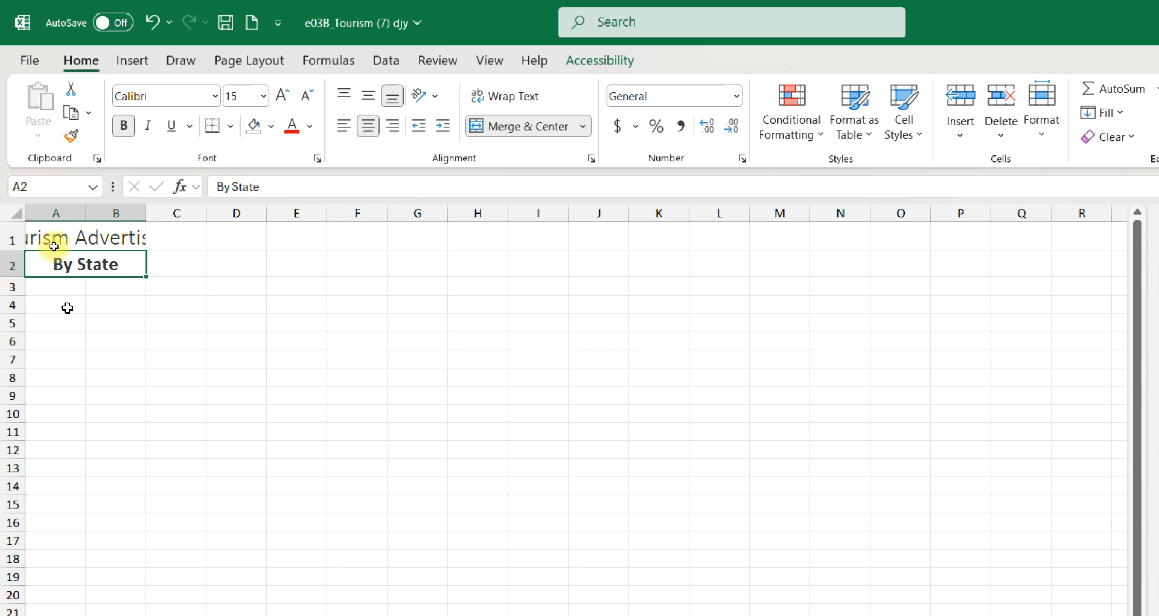
# Set the width of columns A and B to 20
pyautogui.moveTo(58, 208); pyautogui.dragTo(138, 223)
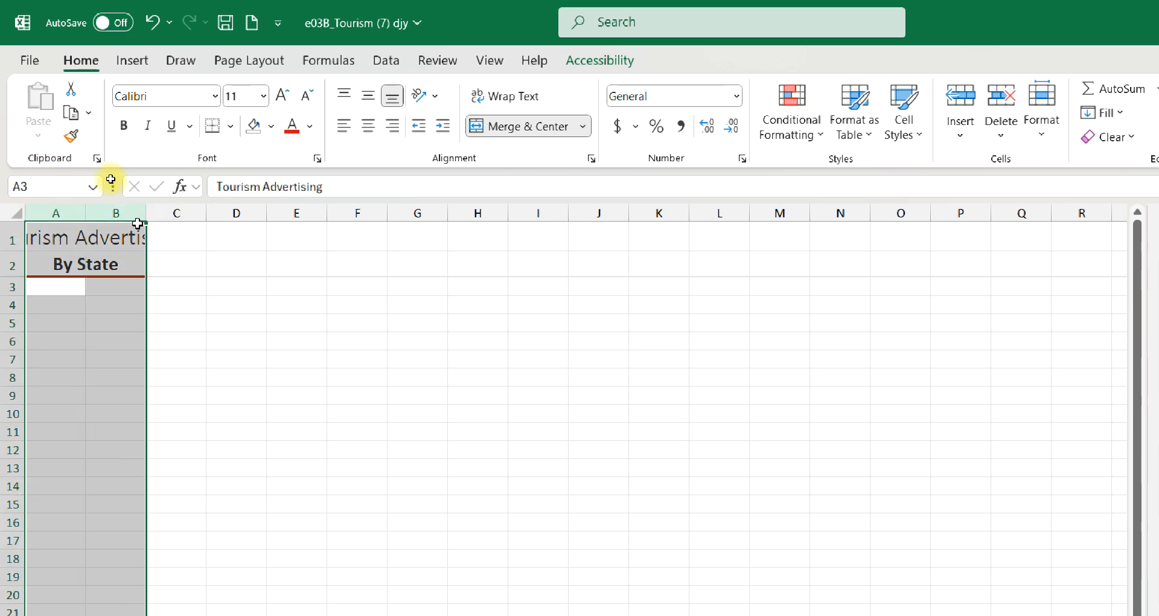
pyautogui.rightClick(97, 209)
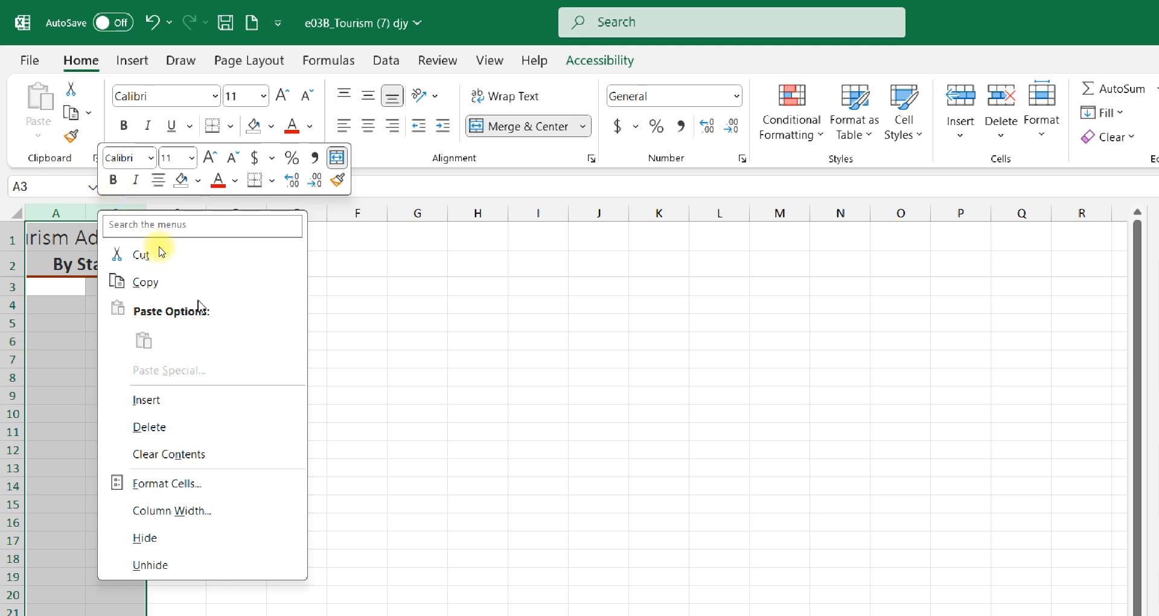
pyautogui.click(176, 510)
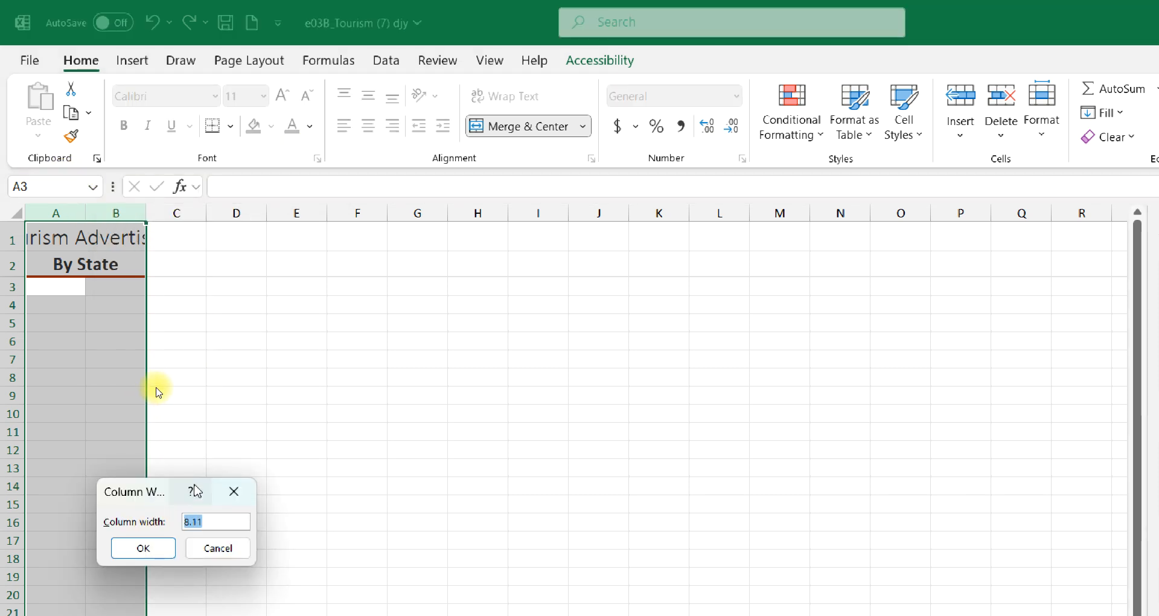
pyautogui.write('20')
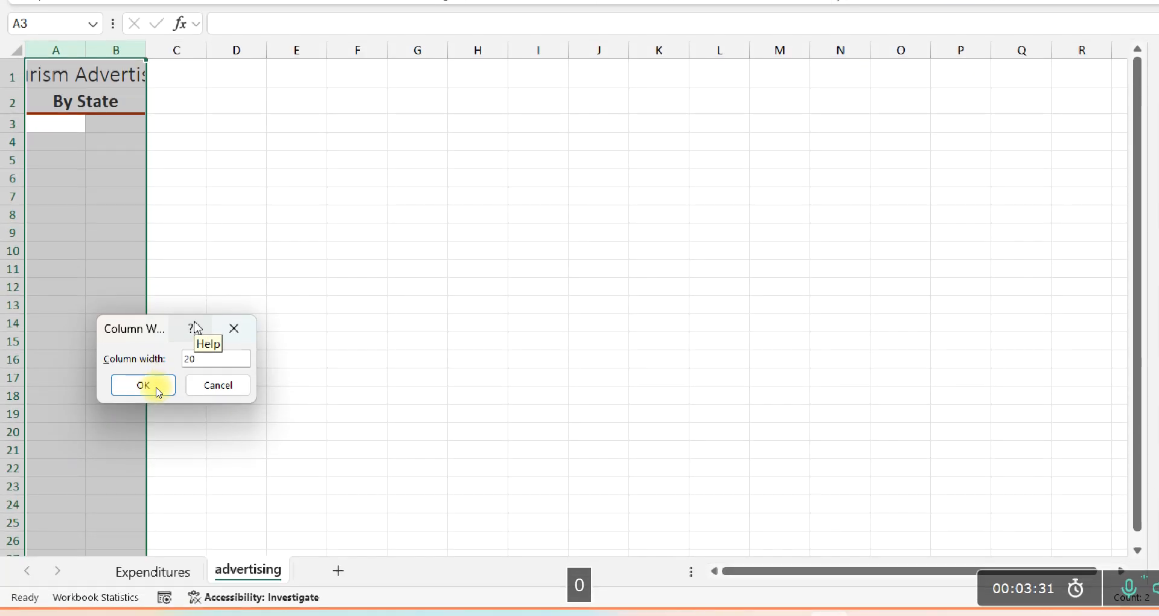
pyautogui.press('Return')
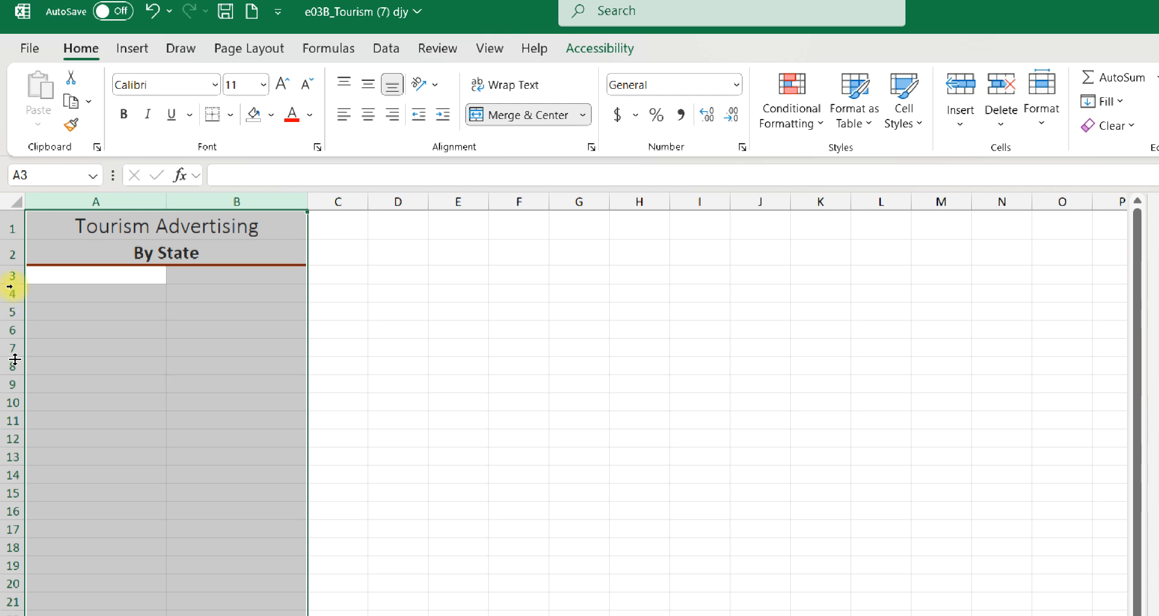
# Select A3:B8 as the data entry range and enter the column headings State in A3 and Expenditures in B3
pyautogui.moveTo(49, 276); pyautogui.dragTo(241, 370)
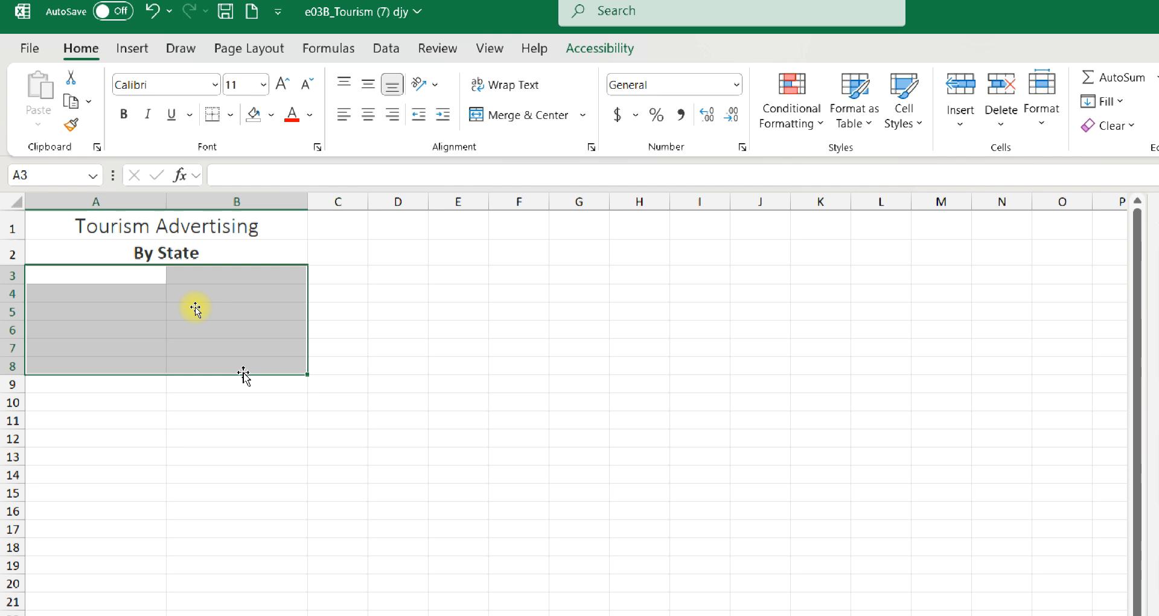
pyautogui.write('State')
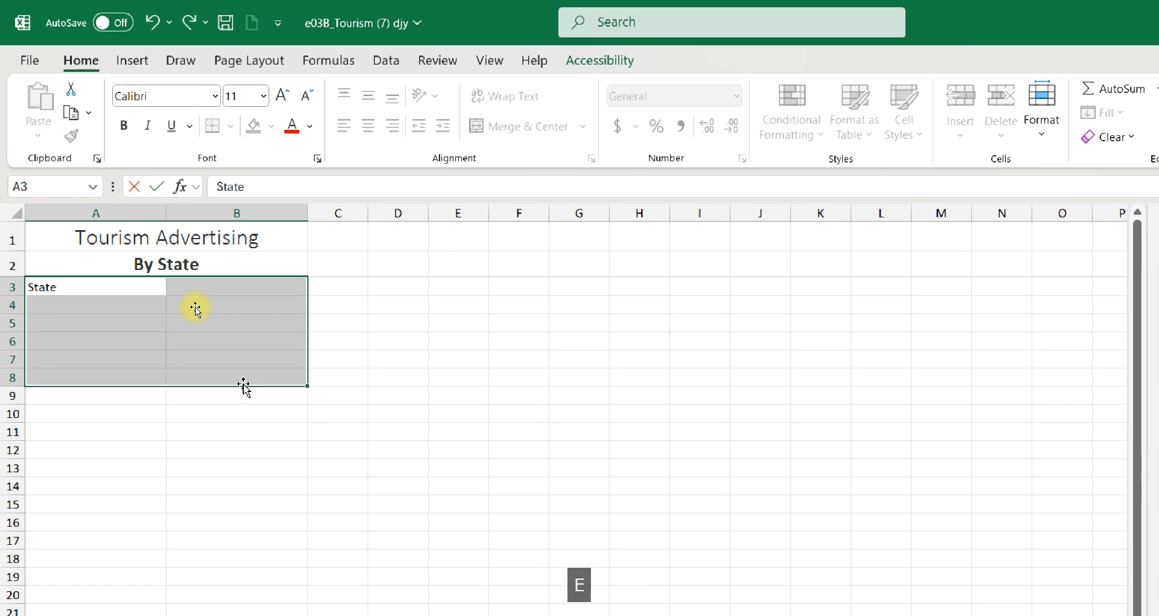
pyautogui.press('Tab')
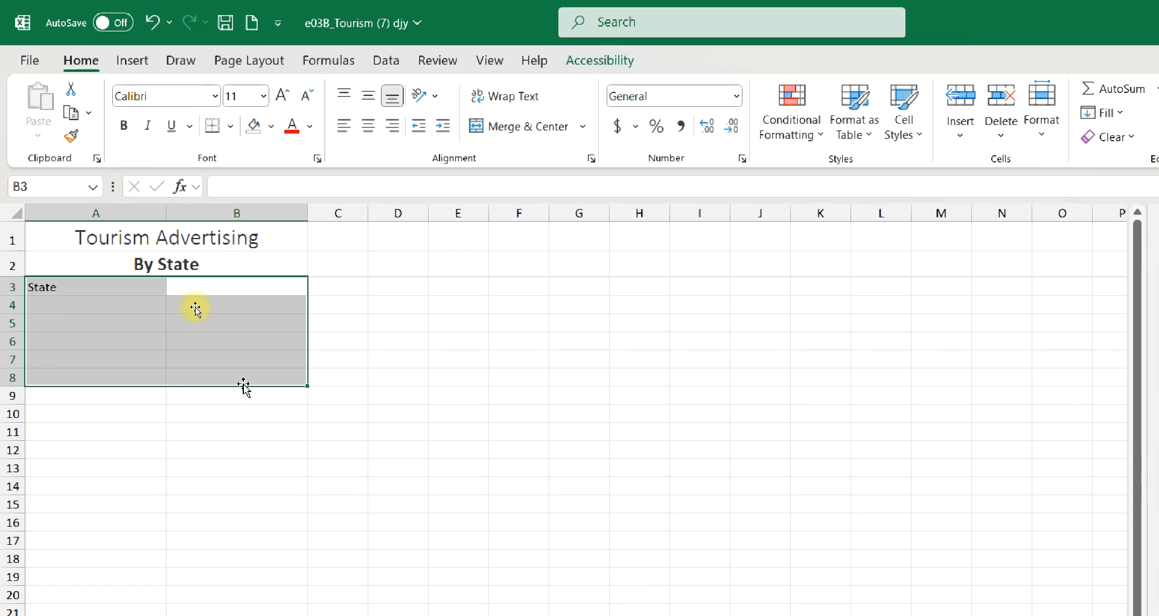
pyautogui.write('E')
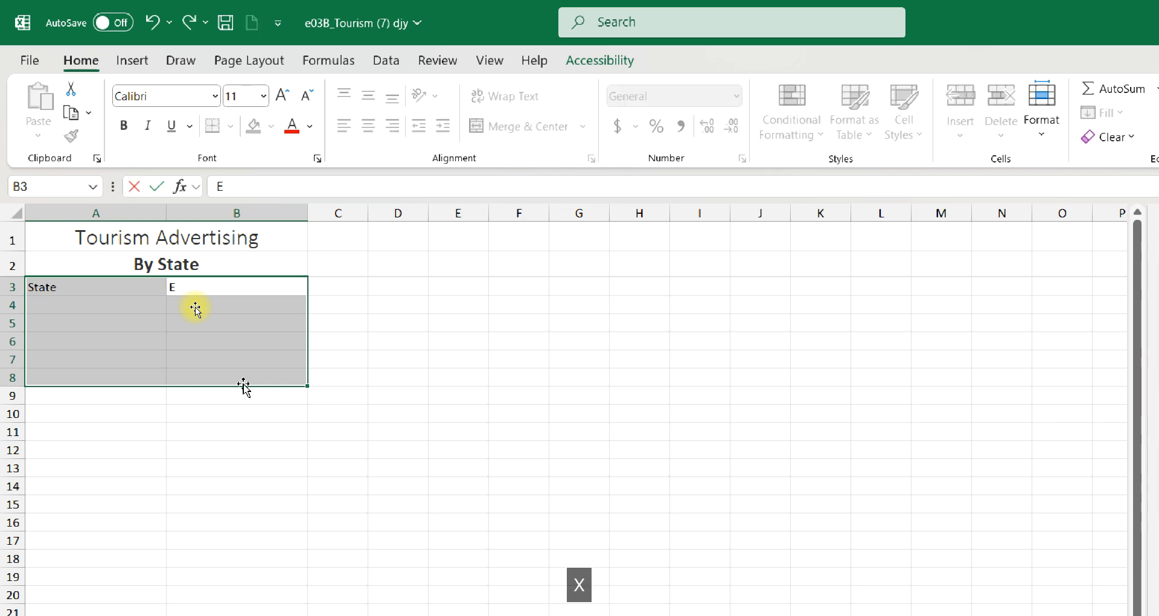
pyautogui.write('xpenditures')
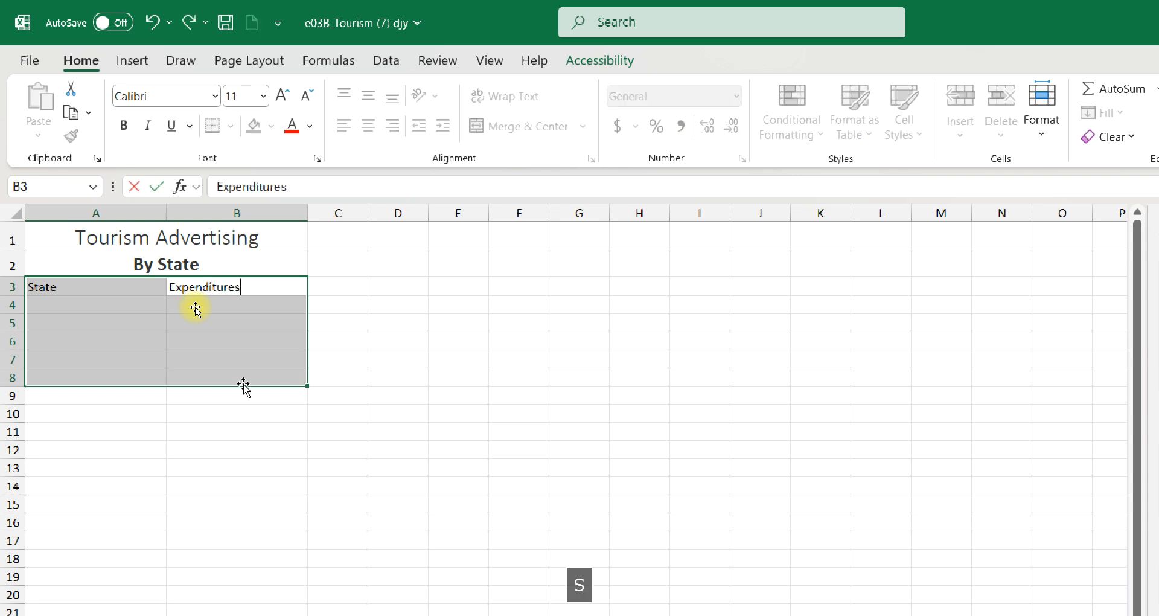
pyautogui.press('Return')
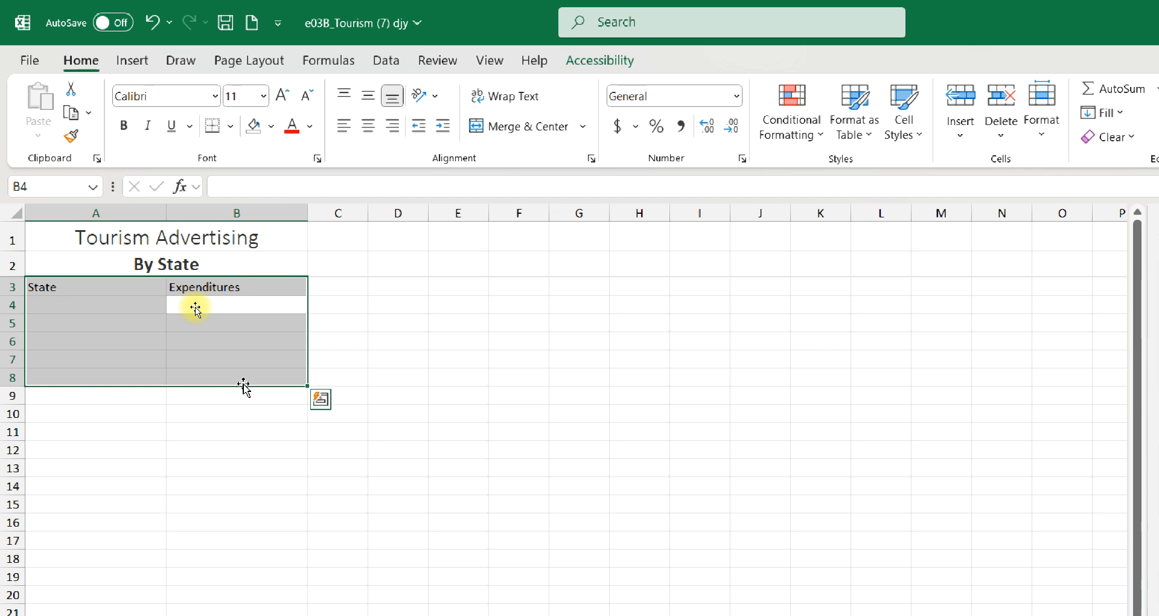
# Enter the first two expenditure amounts, 75860 in B4 and 98600 in B5
pyautogui.write('75')
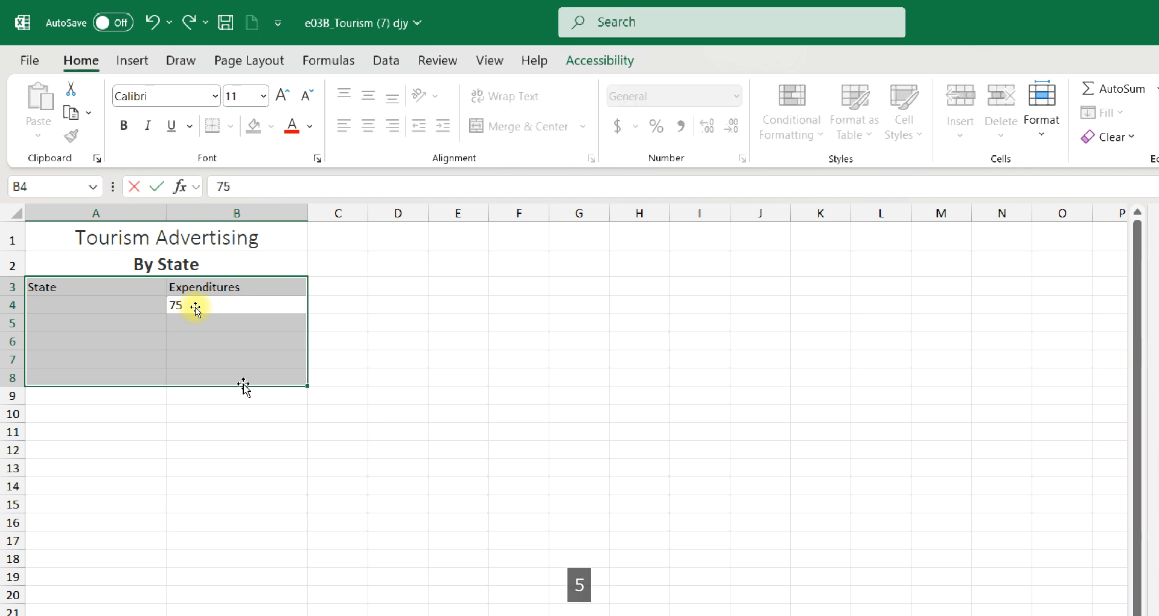
pyautogui.write('860')
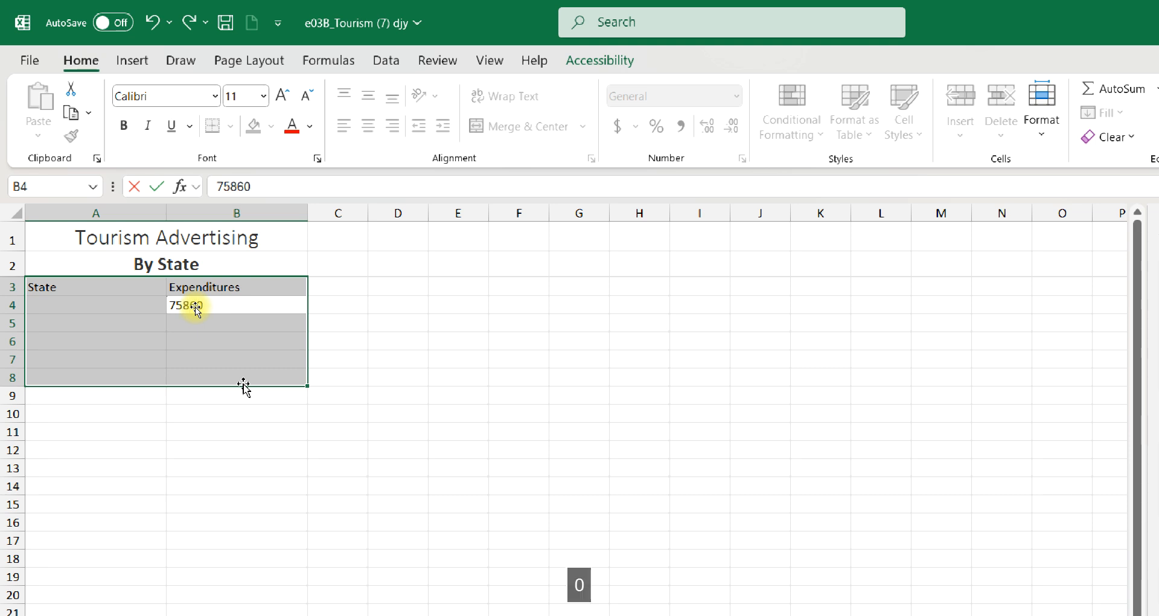
pyautogui.press('Return')
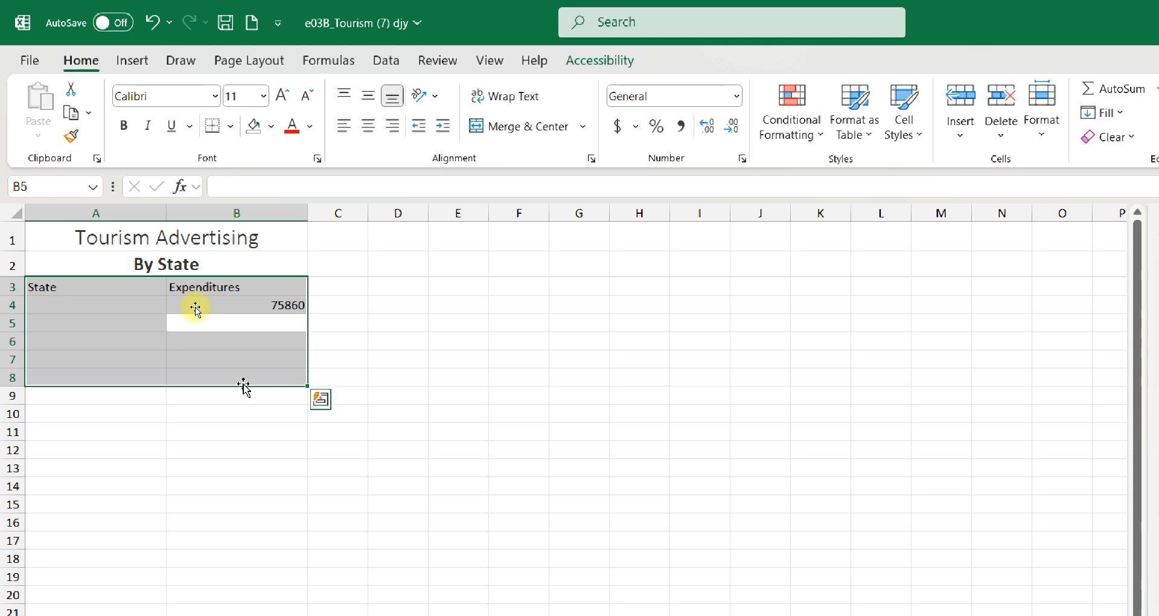
pyautogui.write('98')
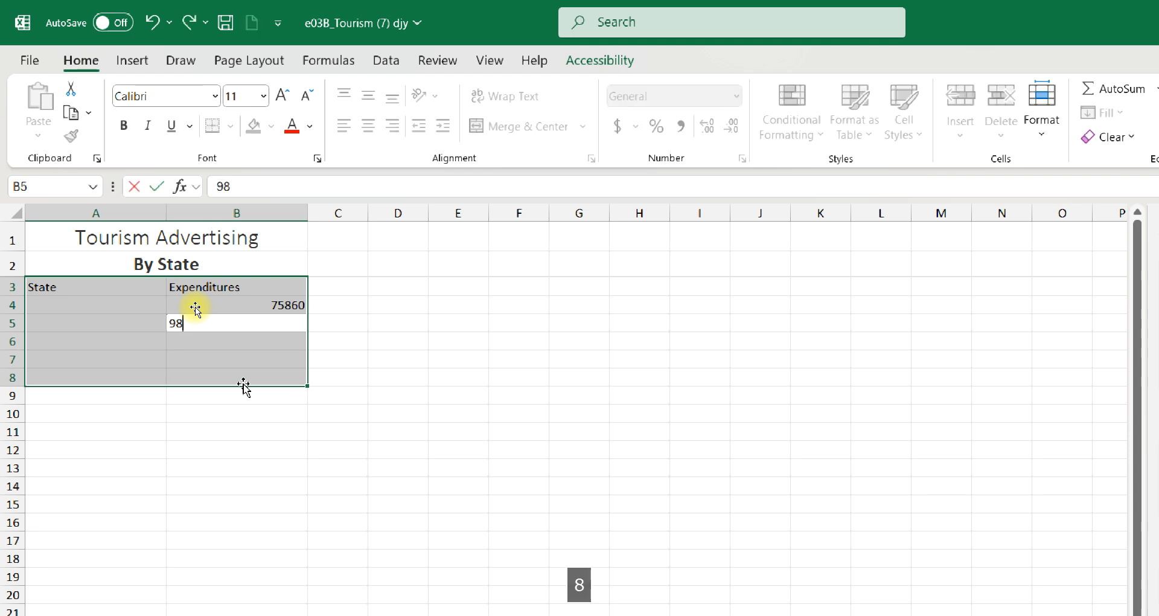
pyautogui.write('600')
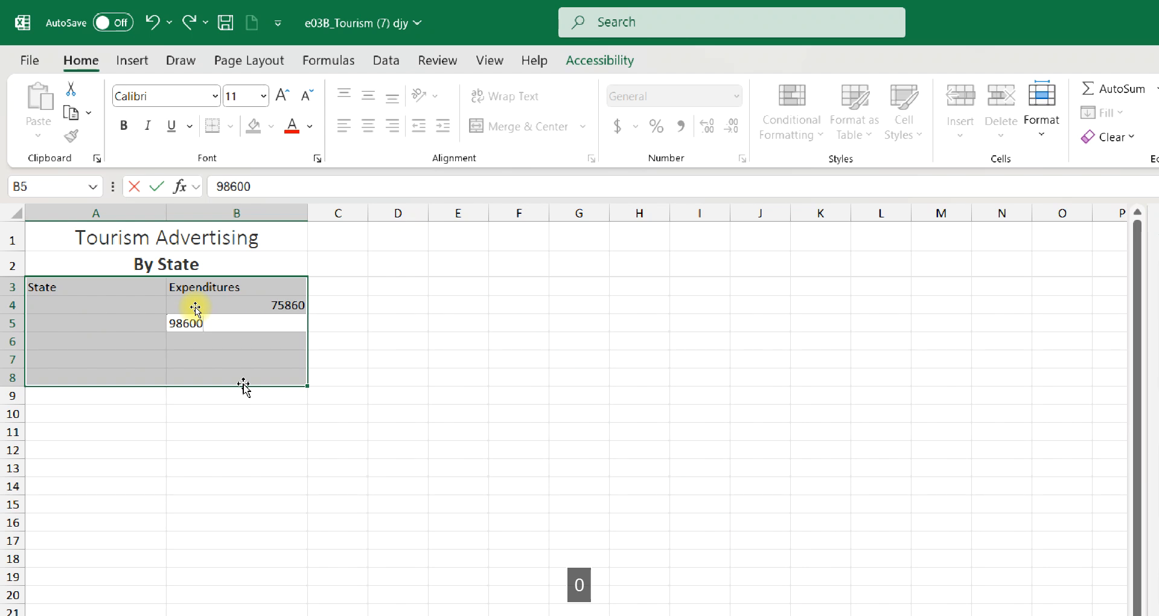
pyautogui.press('Return')
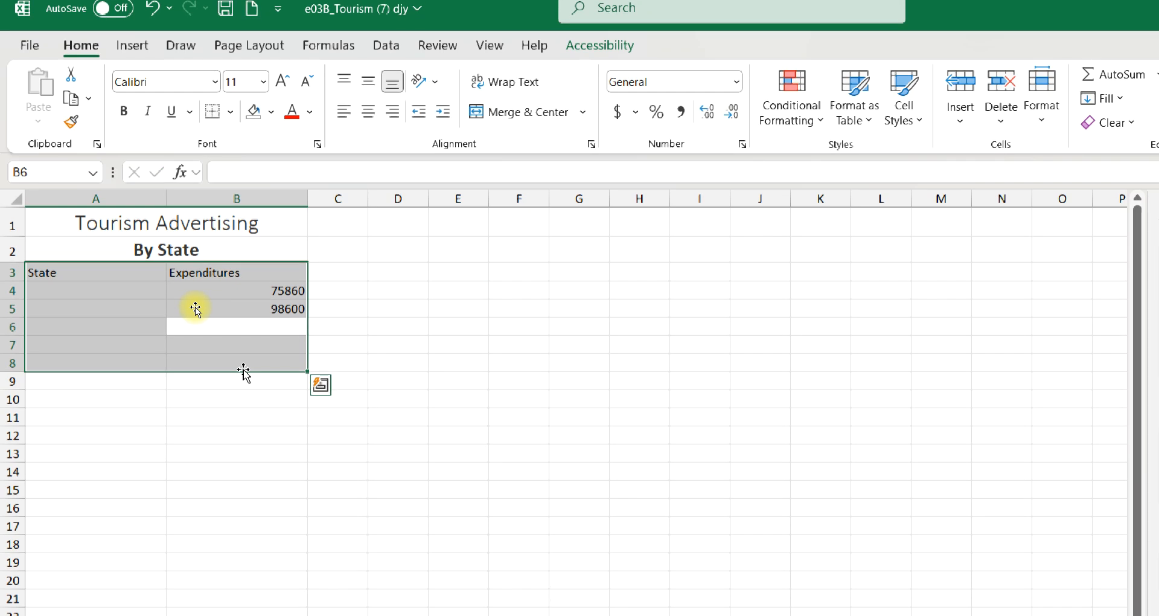
# Enter the remaining expenditure amounts: 125630 in B6, 73800 in B7 and 61250 in B8
pyautogui.write('125')
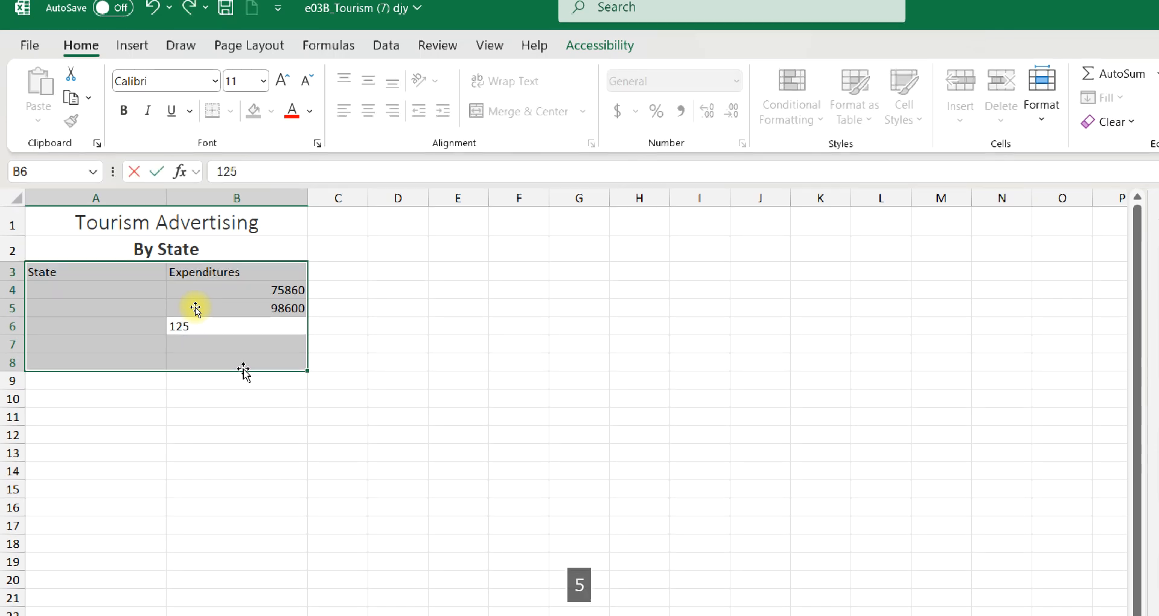
pyautogui.write('630')
pyautogui.press('Return')
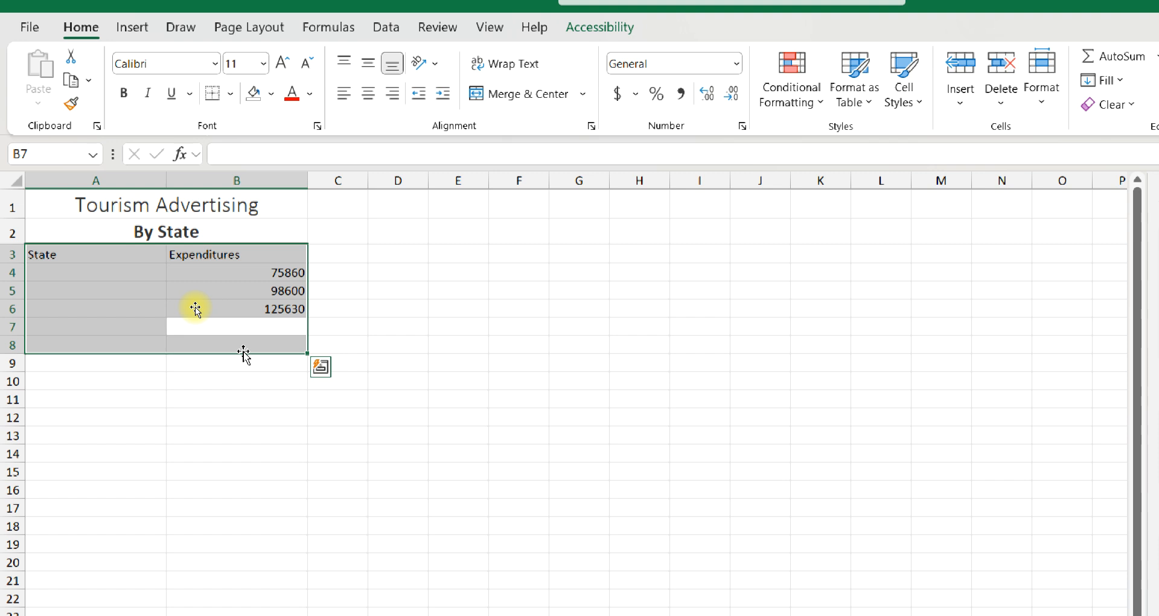
pyautogui.write('738')
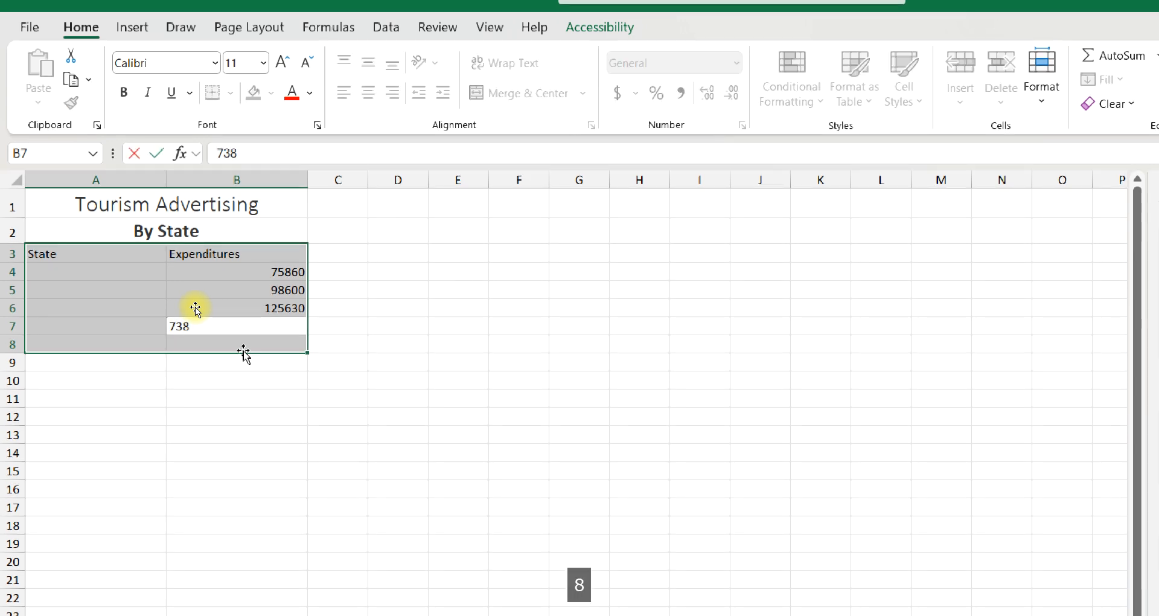
pyautogui.write('00')
pyautogui.press('Return')
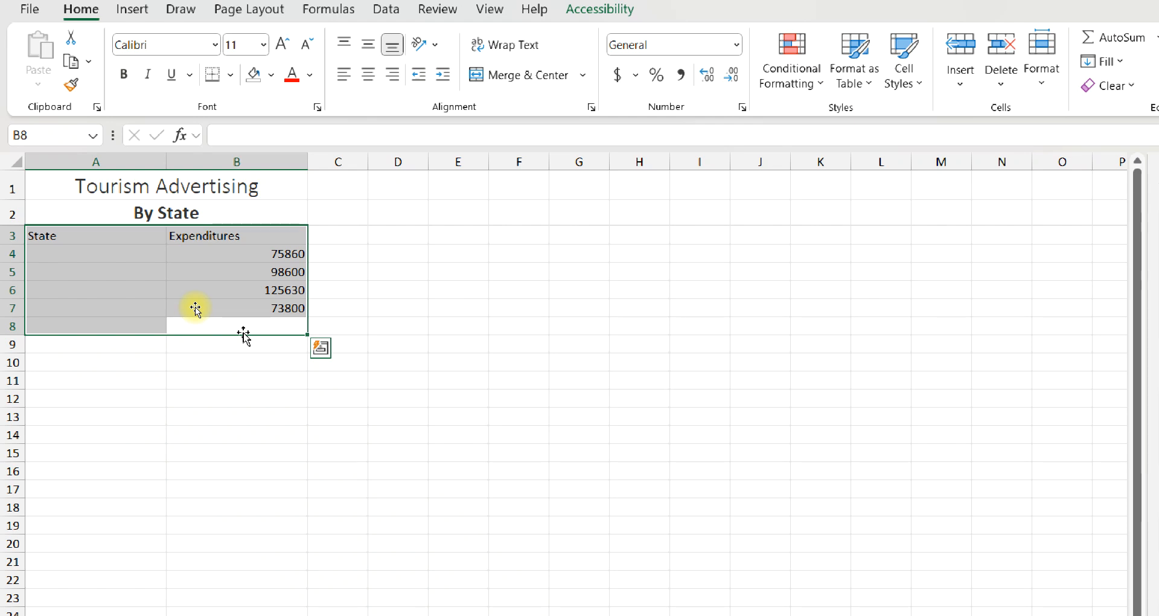
pyautogui.write('61')
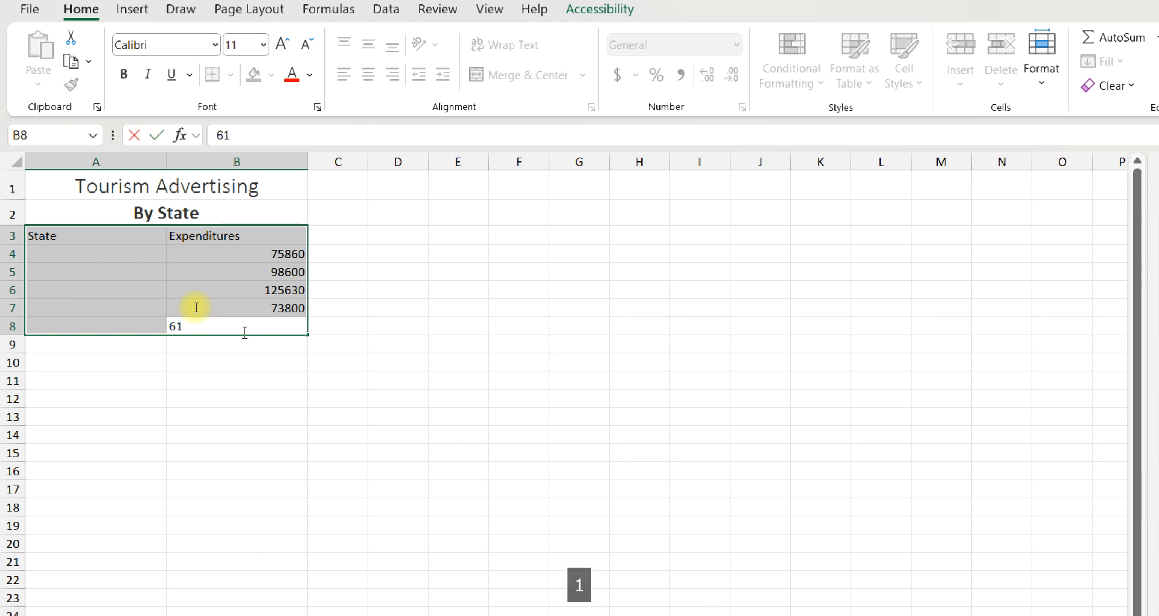
pyautogui.write('250')
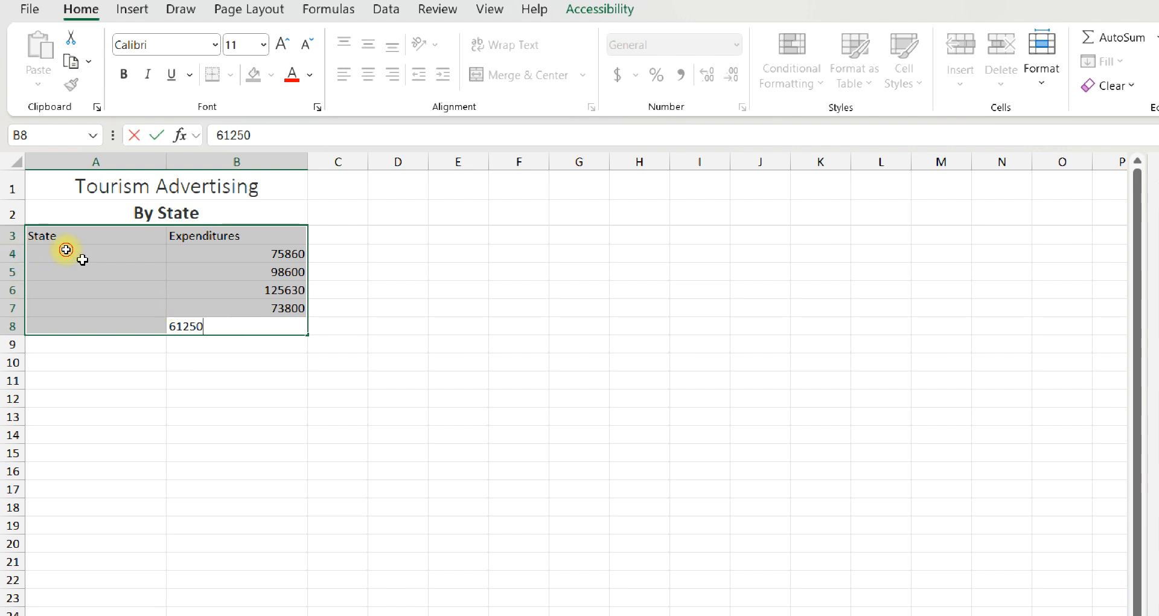
# Select A4:A8 as the entry range and enter the state names Florida in A4 and Illinois in A5
pyautogui.click(67, 250)
pyautogui.moveTo(57, 252); pyautogui.dragTo(70, 322)
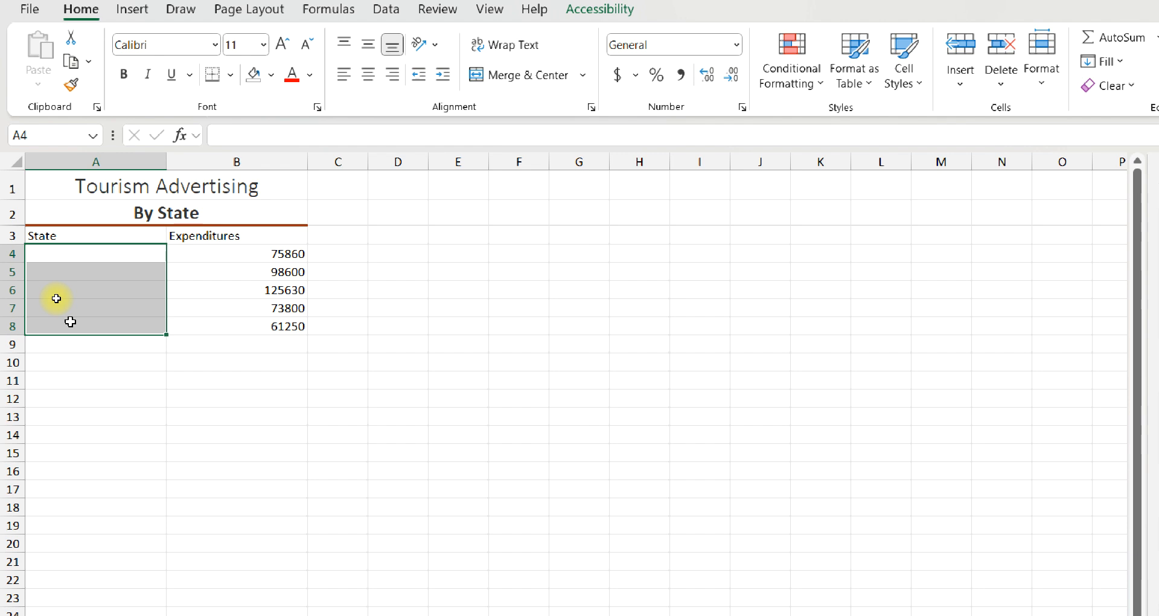
pyautogui.write('Flo')
pyautogui.write('r')
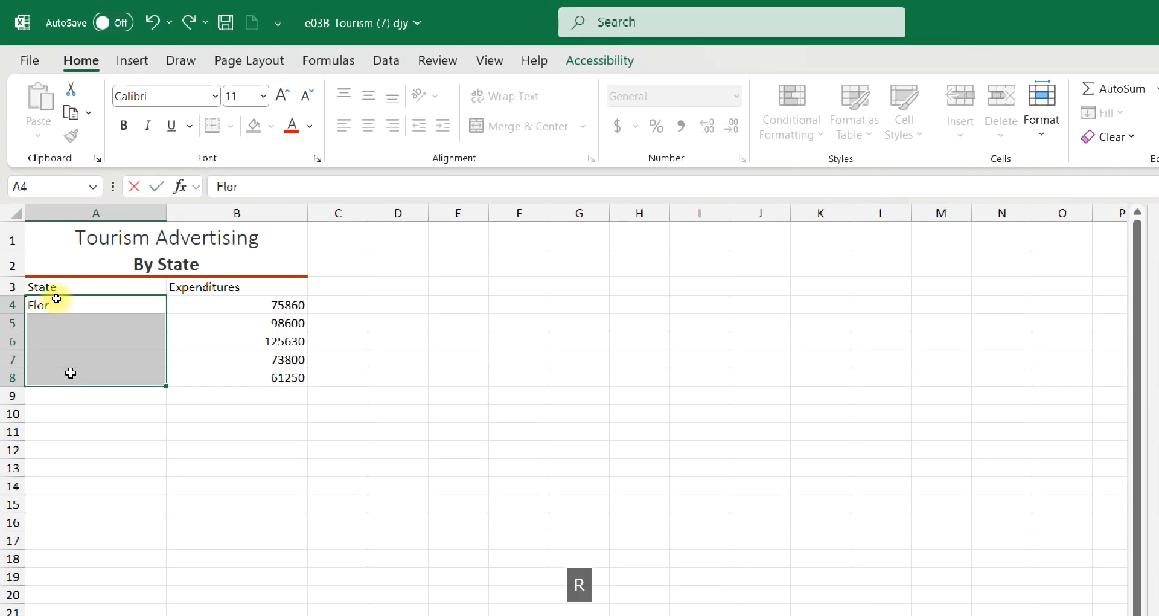
pyautogui.write('ida')
pyautogui.press('Return')
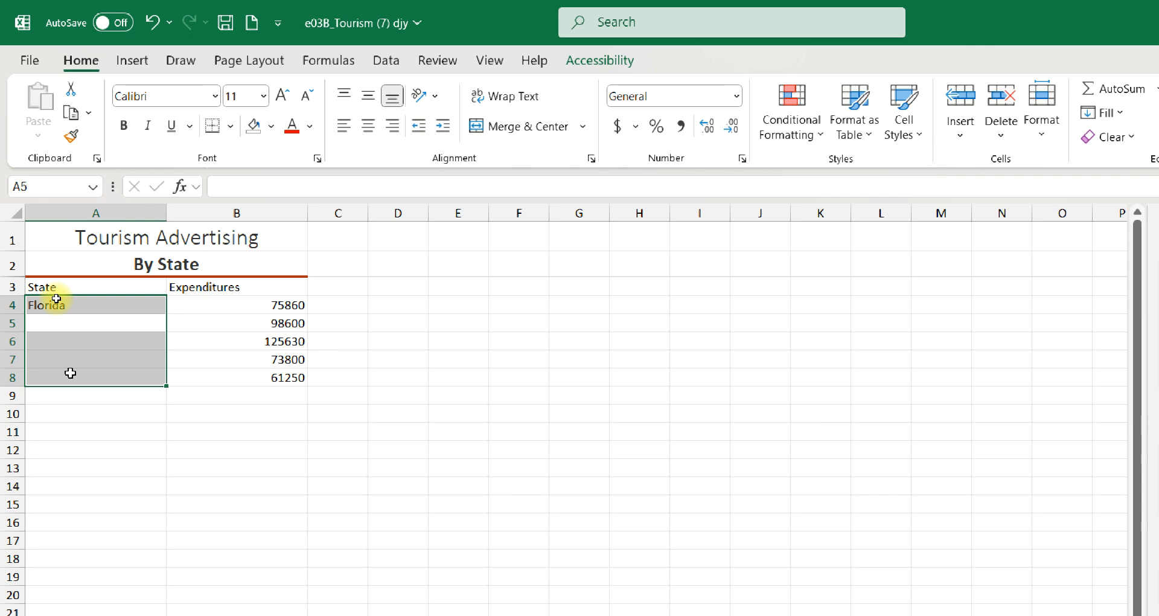
pyautogui.write('Illi')
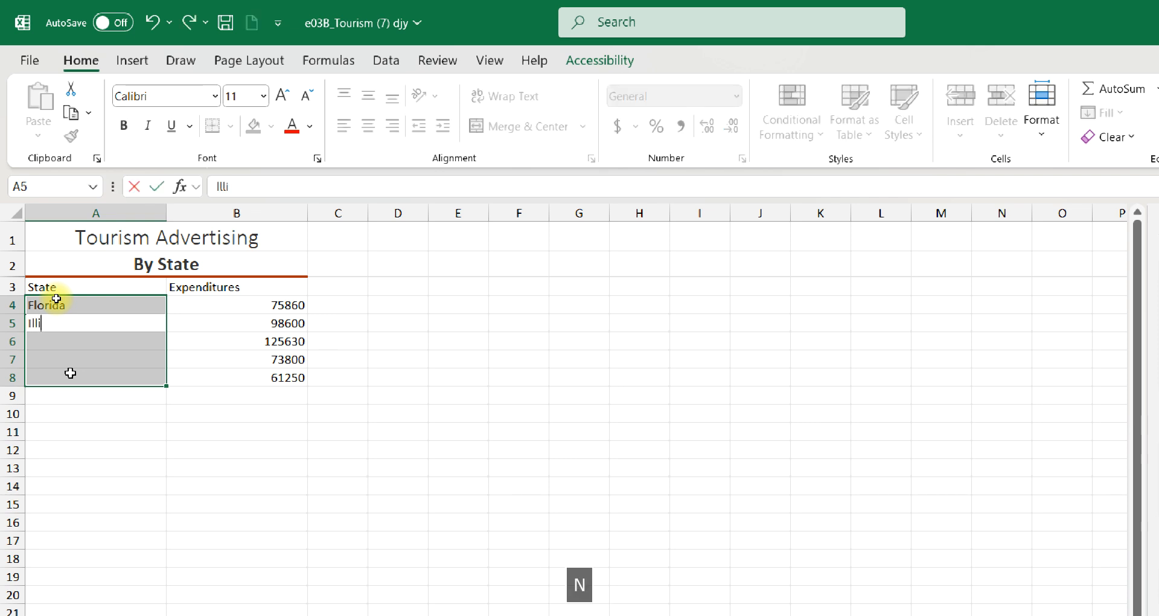
pyautogui.write('nois')
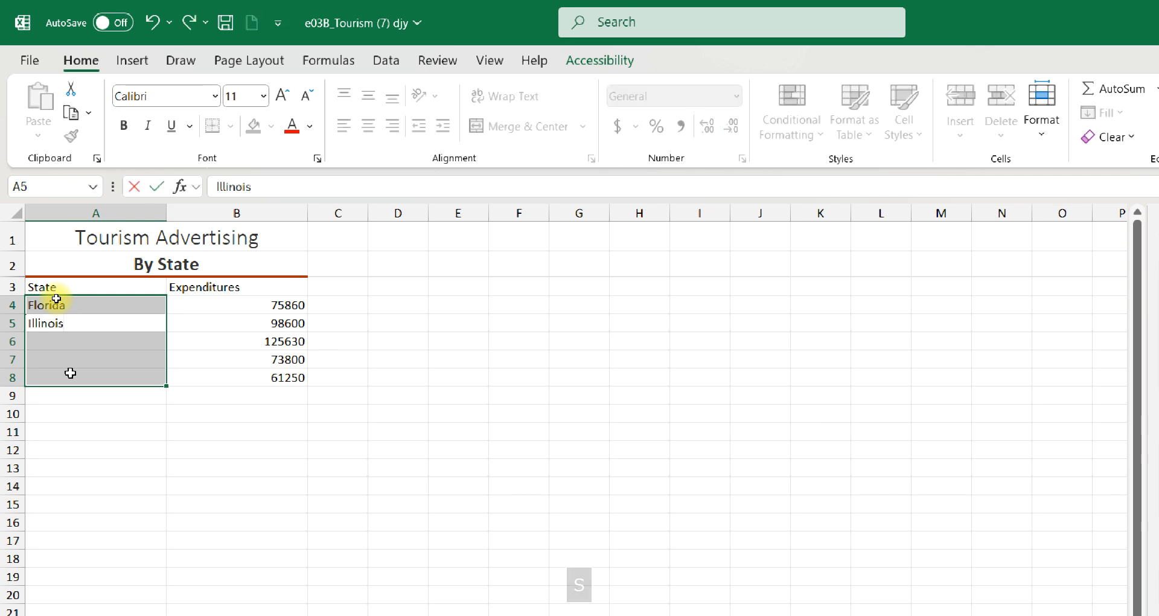
pyautogui.press('Return')
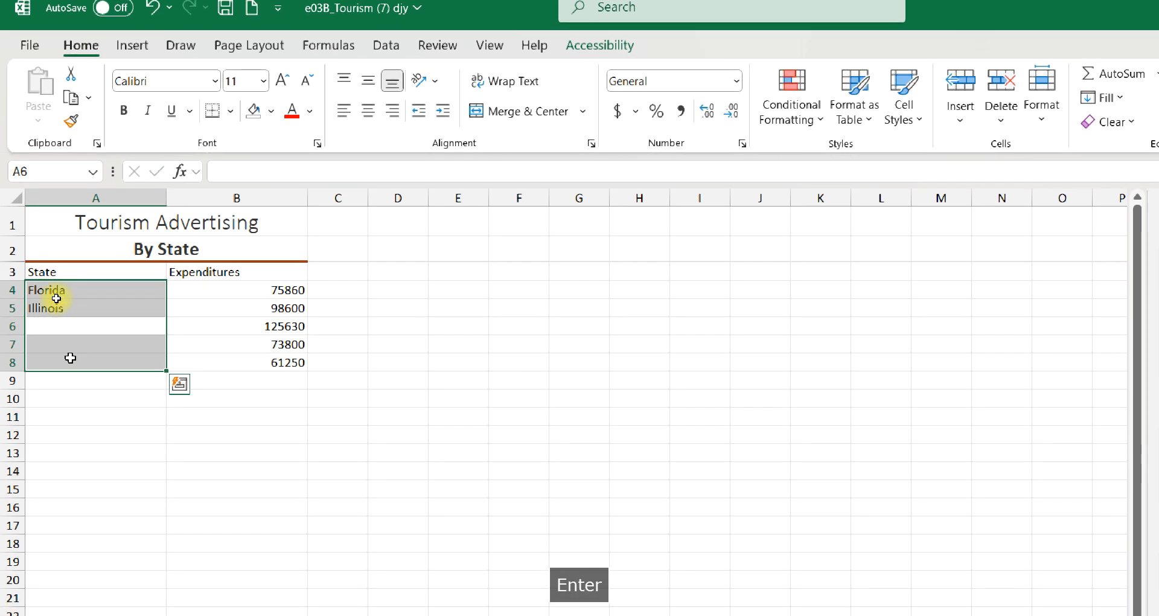
# Enter the state names New York in A6, Oregon in A7 and Virginia in A8
pyautogui.write('New ')
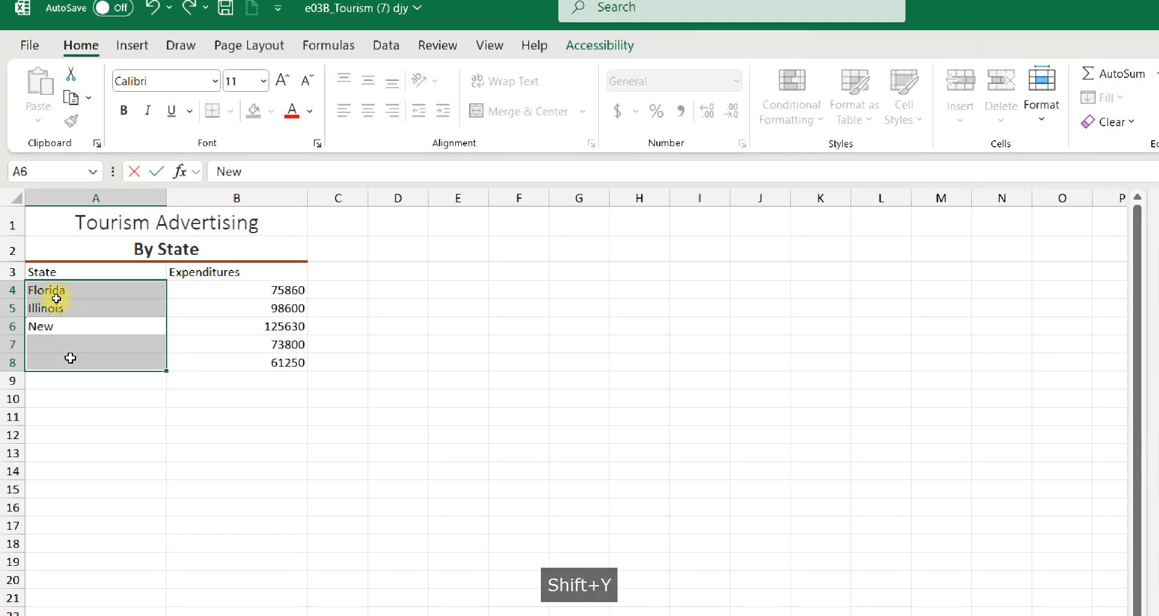
pyautogui.write('York')
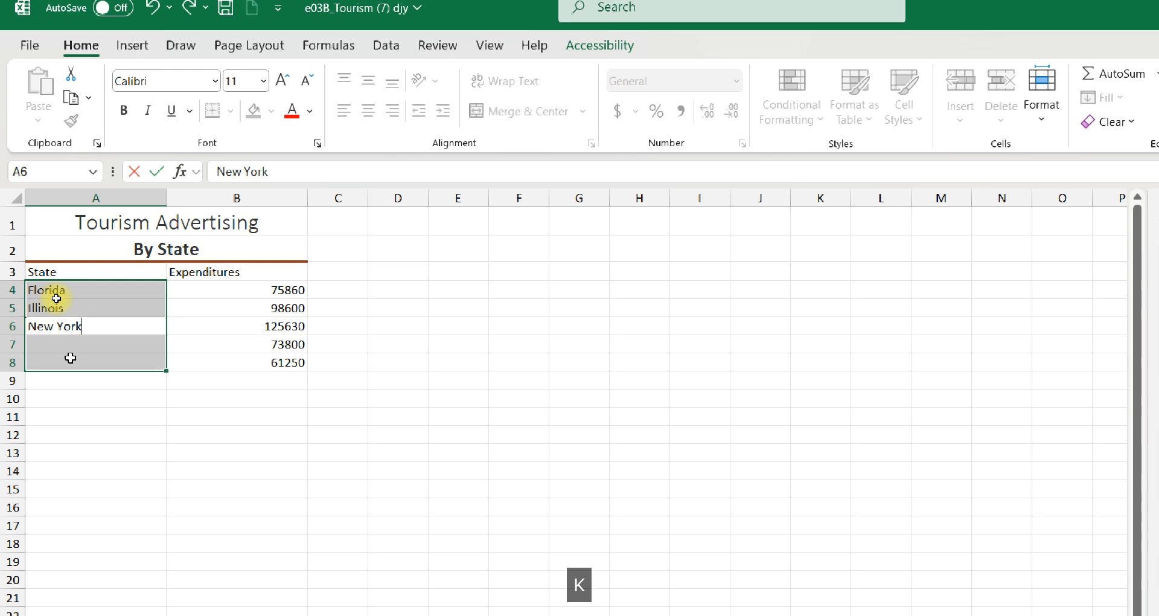
pyautogui.press('Return')
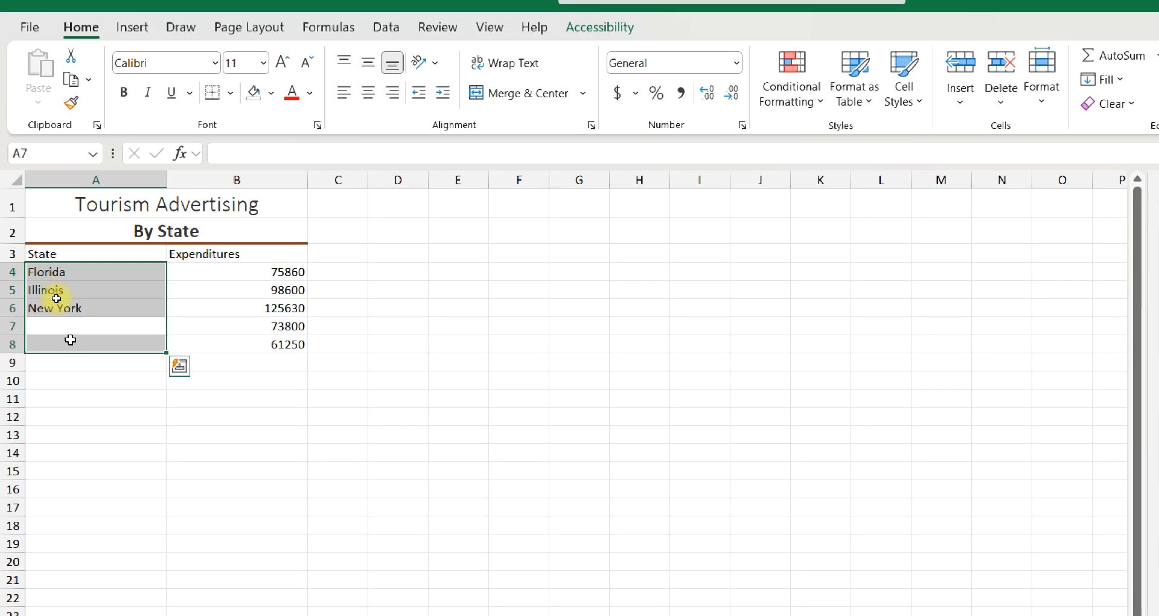
pyautogui.write('Oregon')
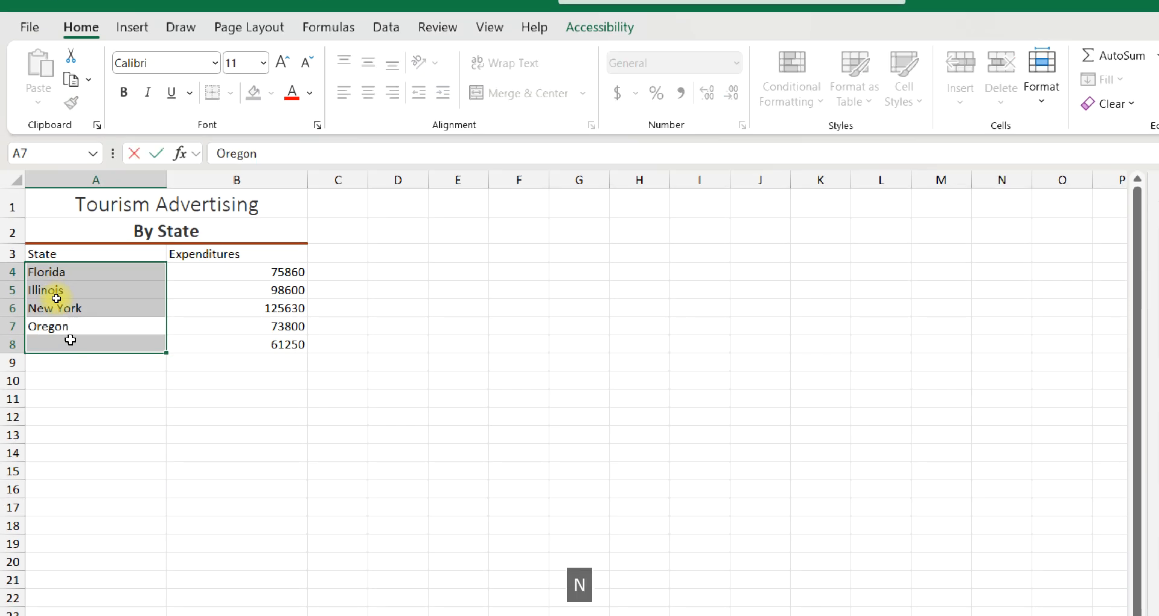
pyautogui.press('Return')
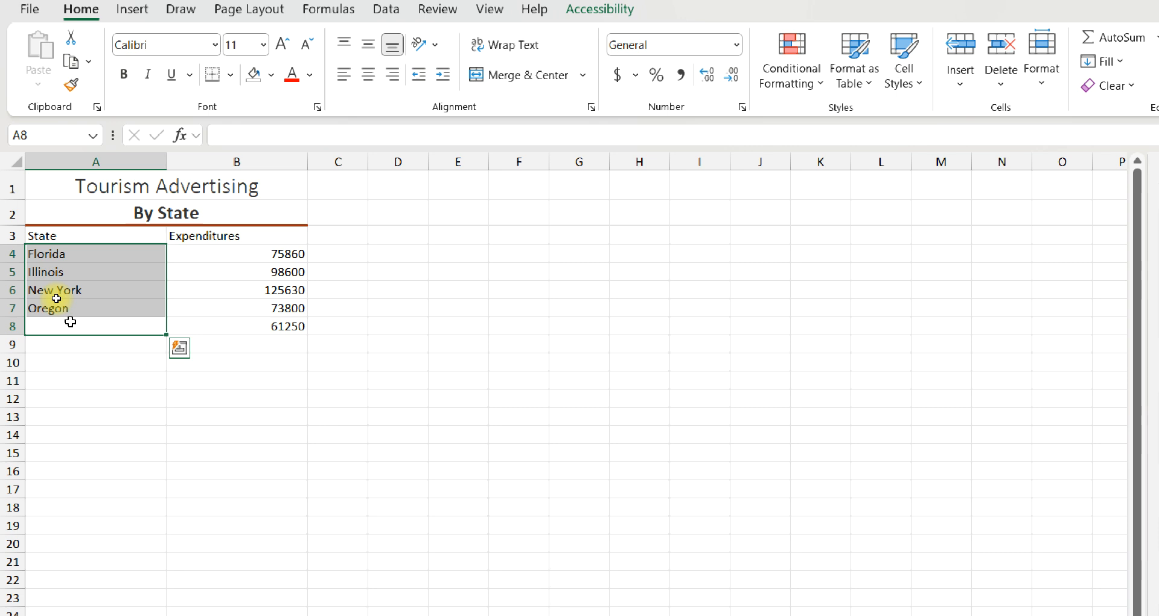
pyautogui.write('Virgi')
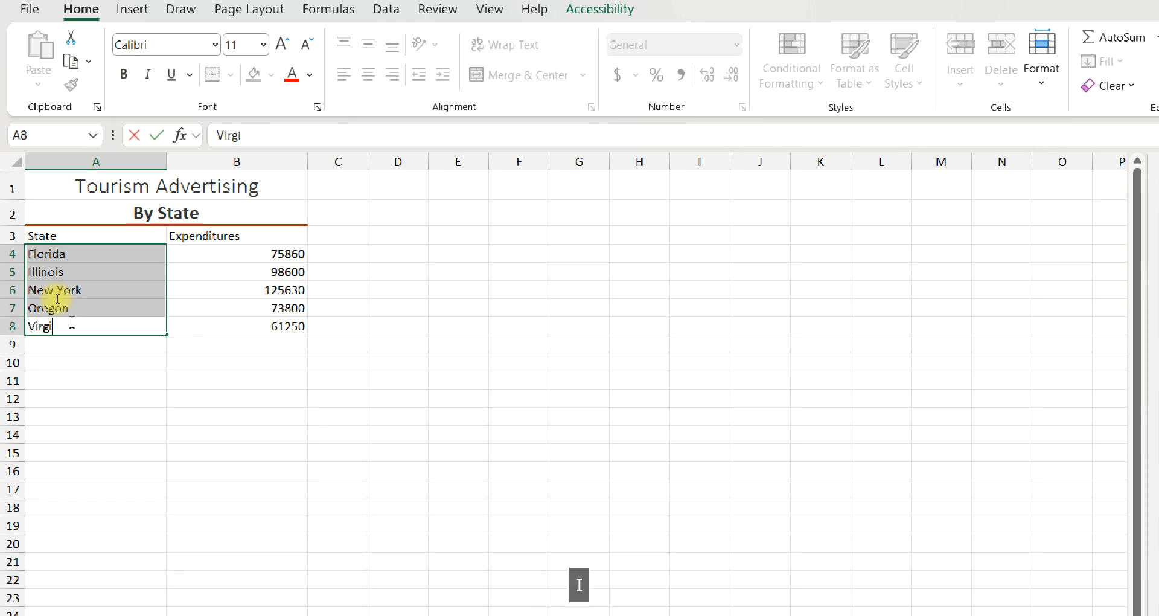
pyautogui.write('nia')
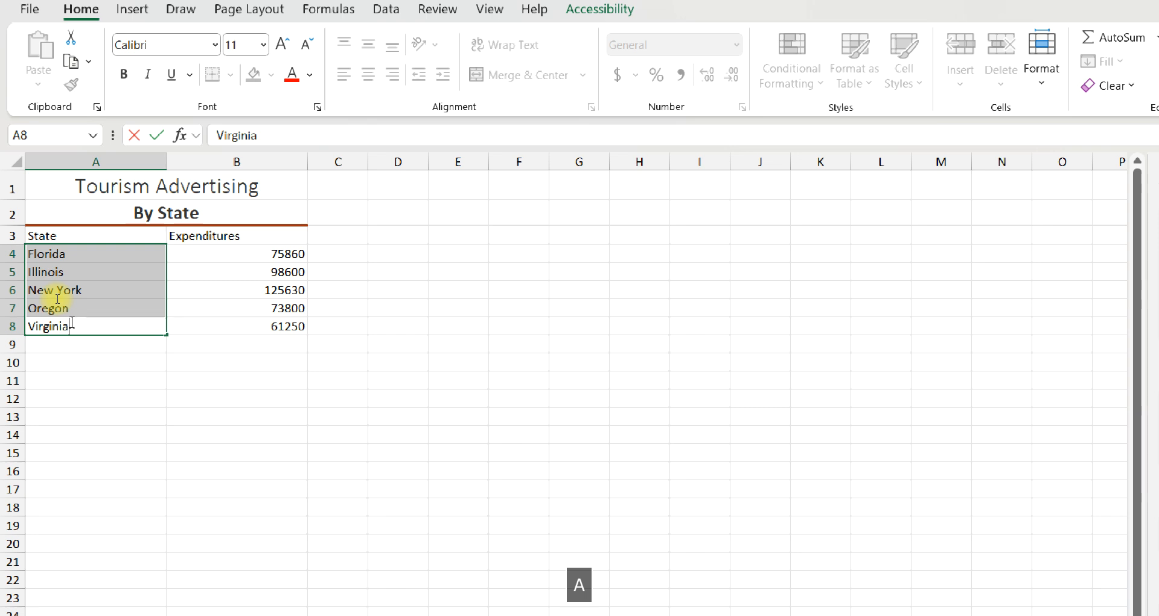
pyautogui.press('Return')
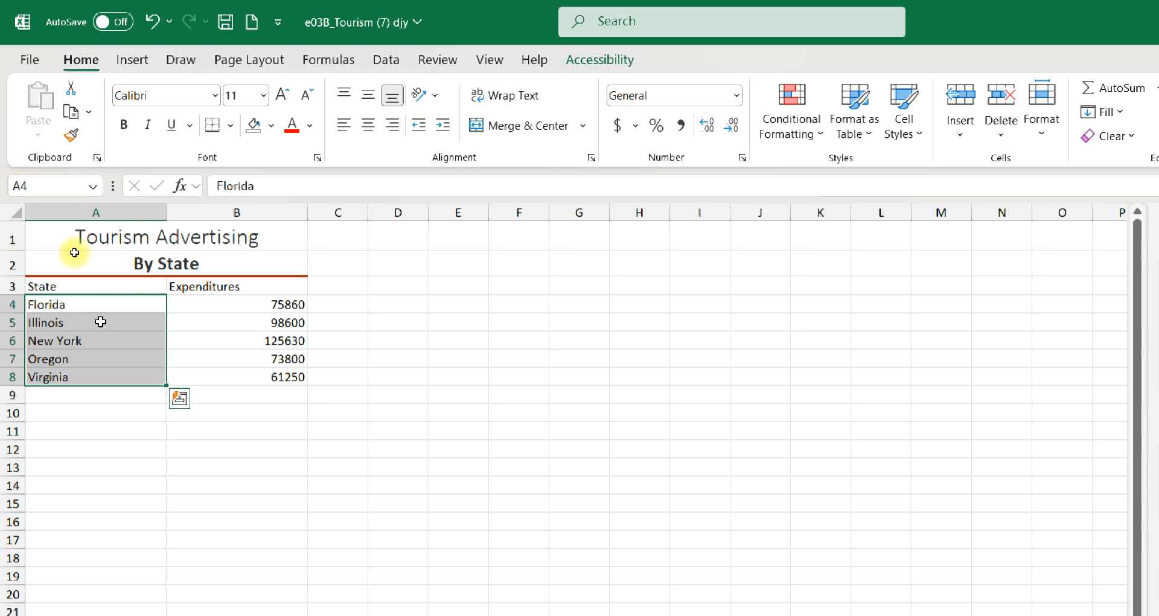
pyautogui.moveTo(62, 302); pyautogui.dragTo(229, 376)
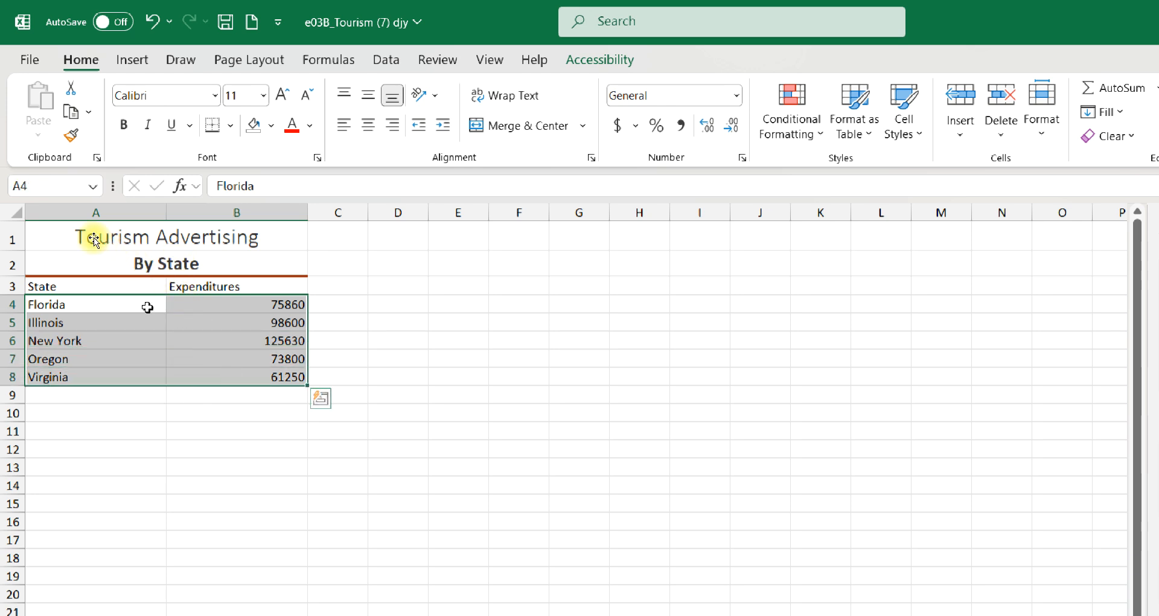
pyautogui.click(54, 304)
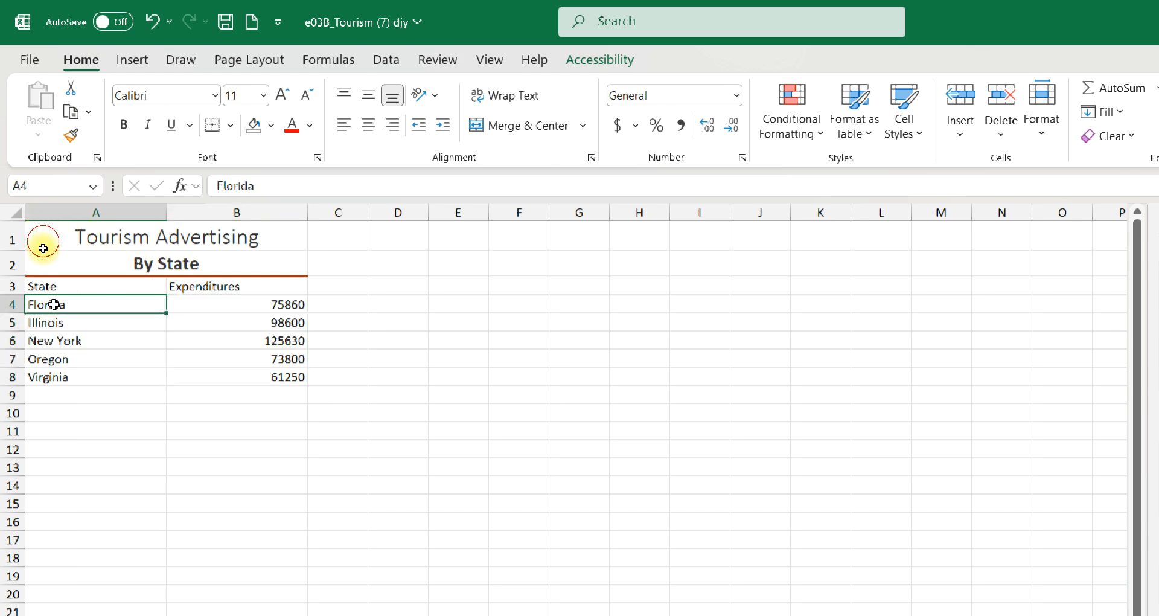
pyautogui.moveTo(54, 304); pyautogui.dragTo(65, 372)
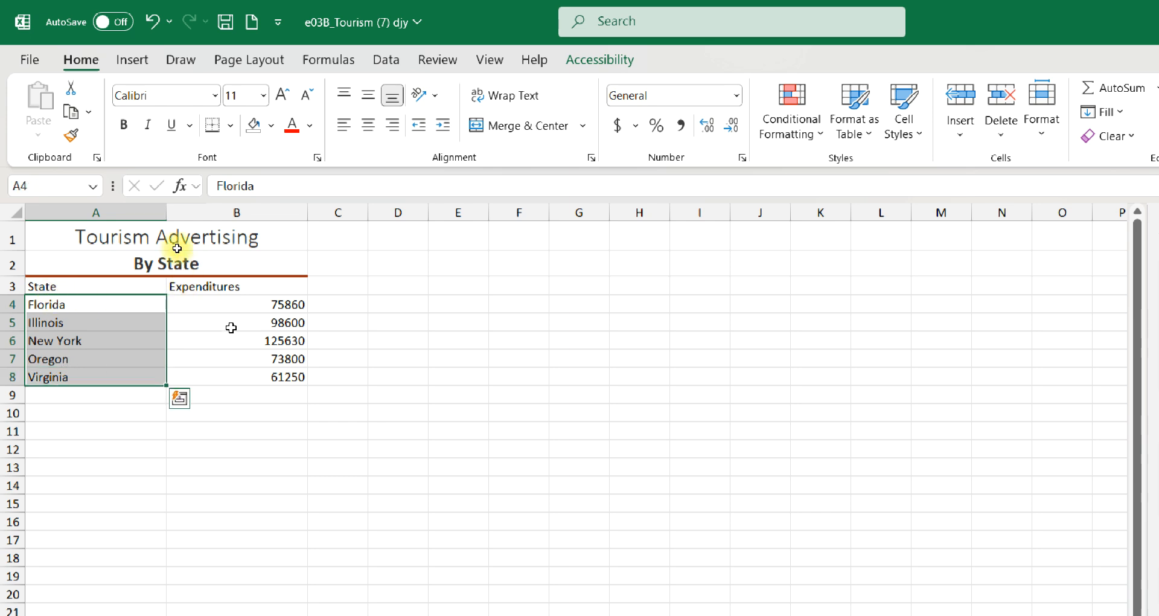
# Format the expenditures in B4:B8 with the Accounting number format and no decimal places
pyautogui.moveTo(171, 300); pyautogui.dragTo(214, 375)
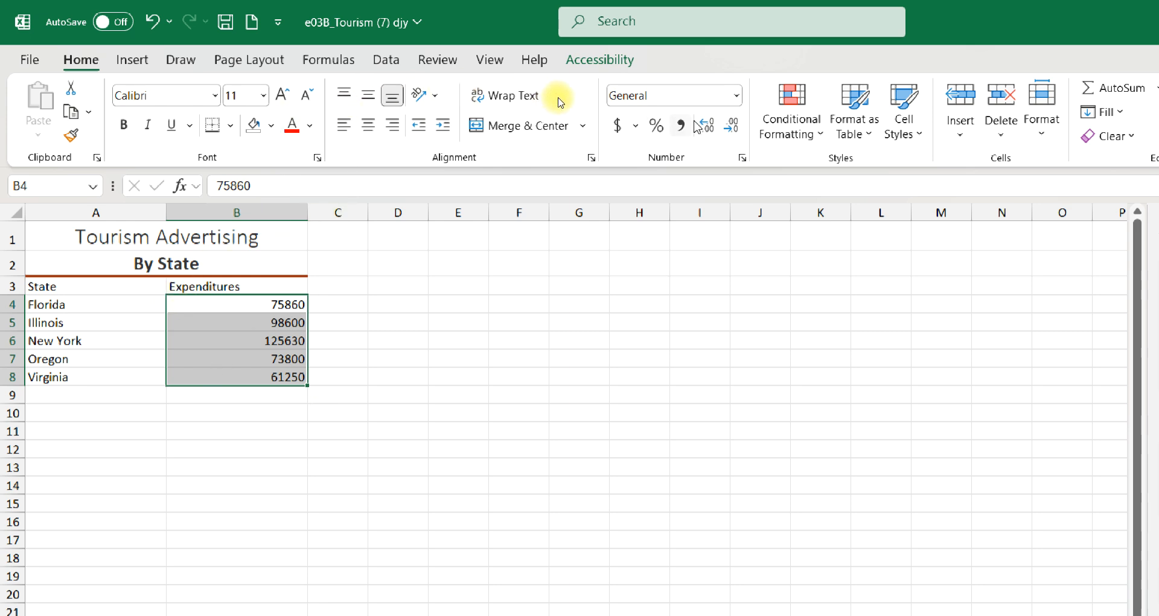
pyautogui.click(616, 126)
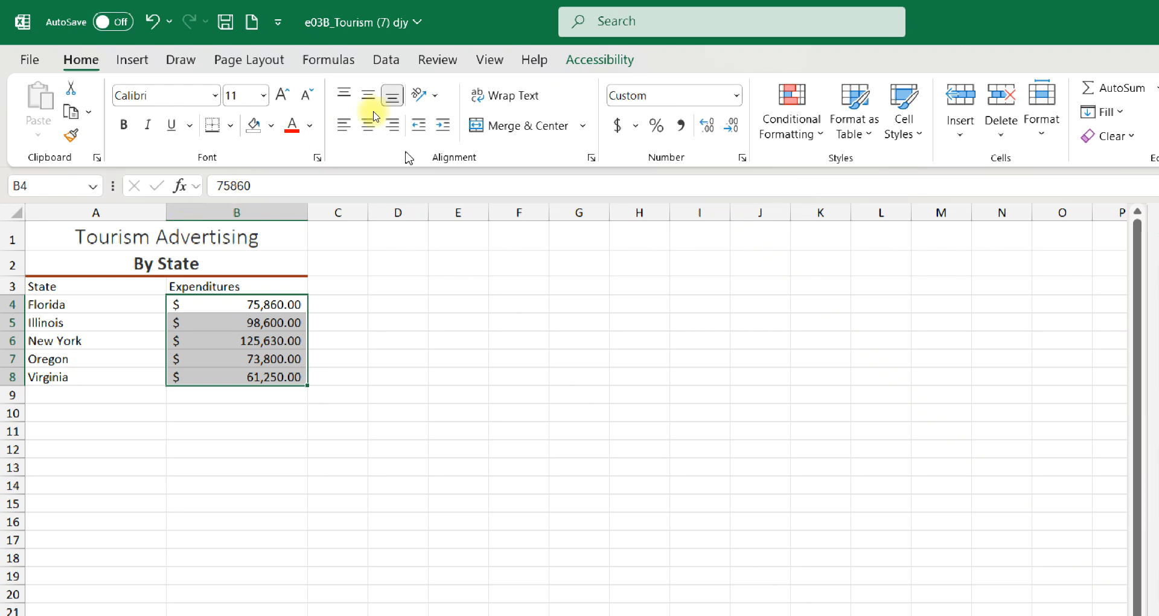
pyautogui.click(734, 129)
pyautogui.click(734, 129)
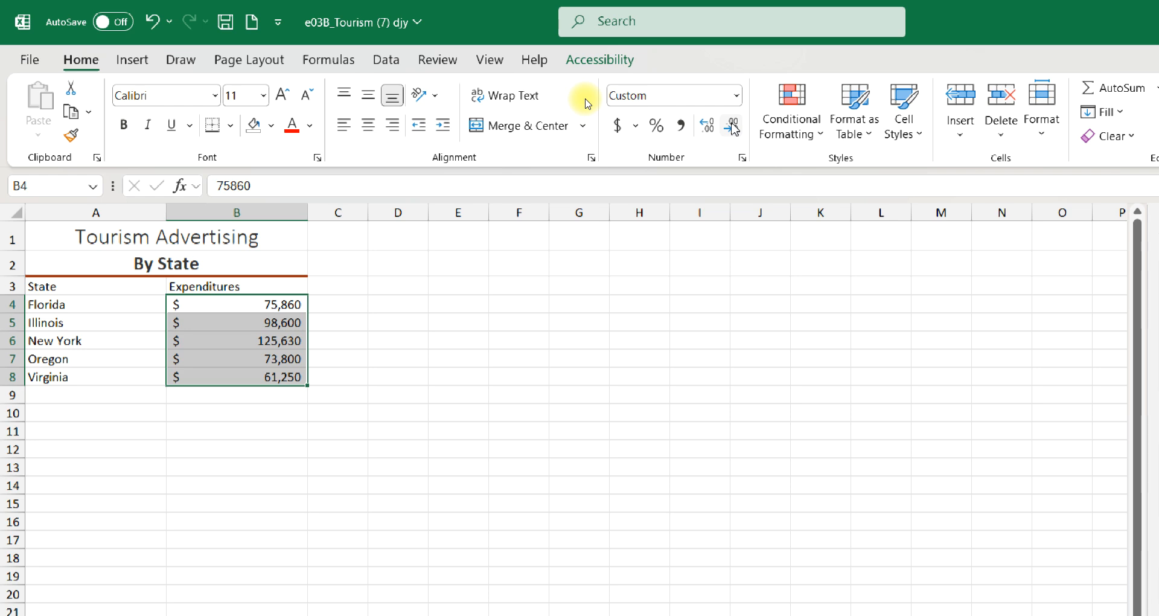
# Center the column headings in A3:B3 and apply the Heading 2 cell style to them
pyautogui.click(48, 292)
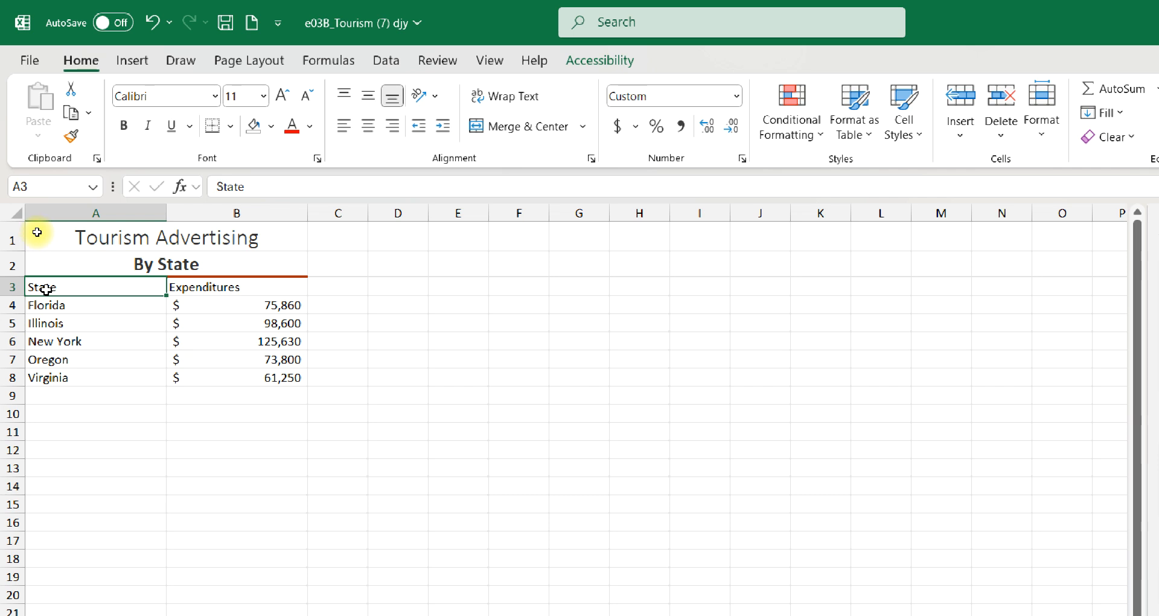
pyautogui.moveTo(46, 290); pyautogui.dragTo(199, 282)
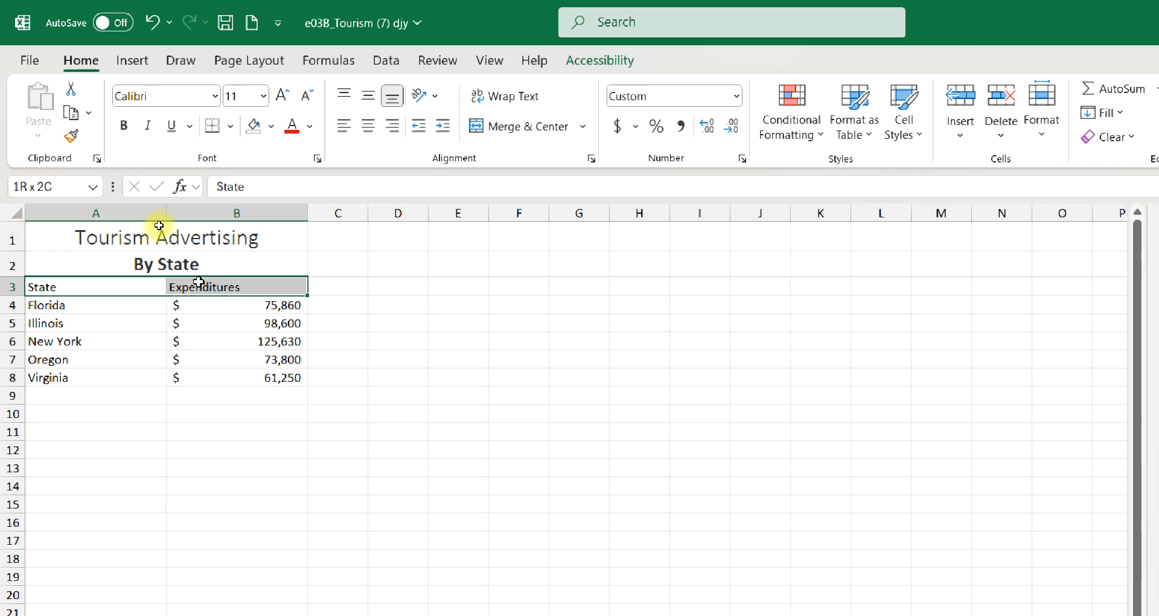
pyautogui.moveTo(199, 282); pyautogui.dragTo(198, 282)
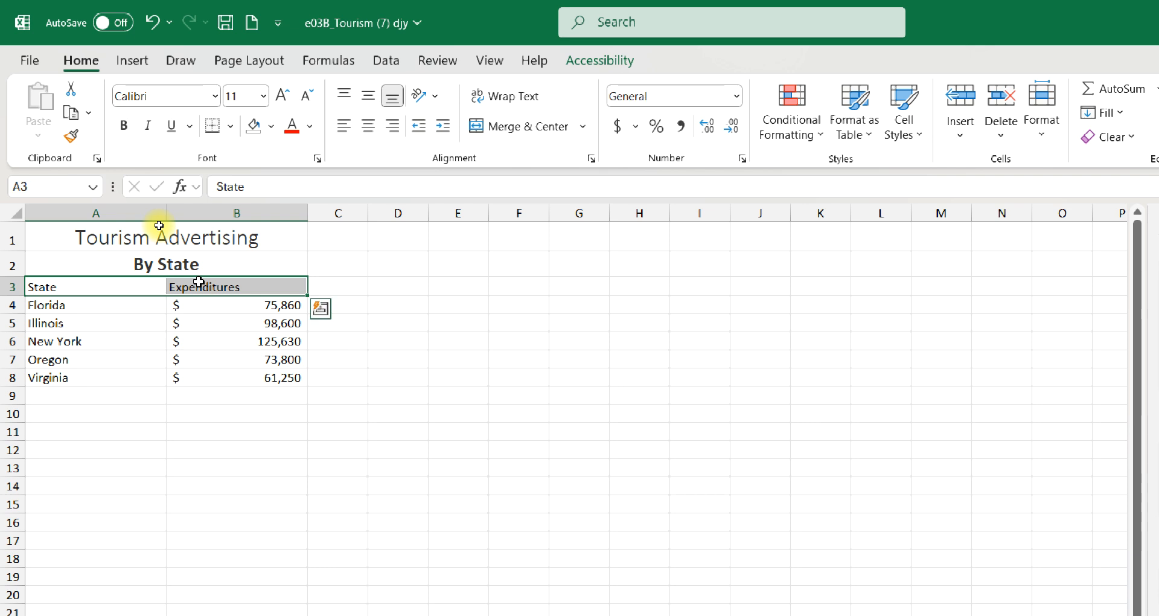
pyautogui.click(370, 126)
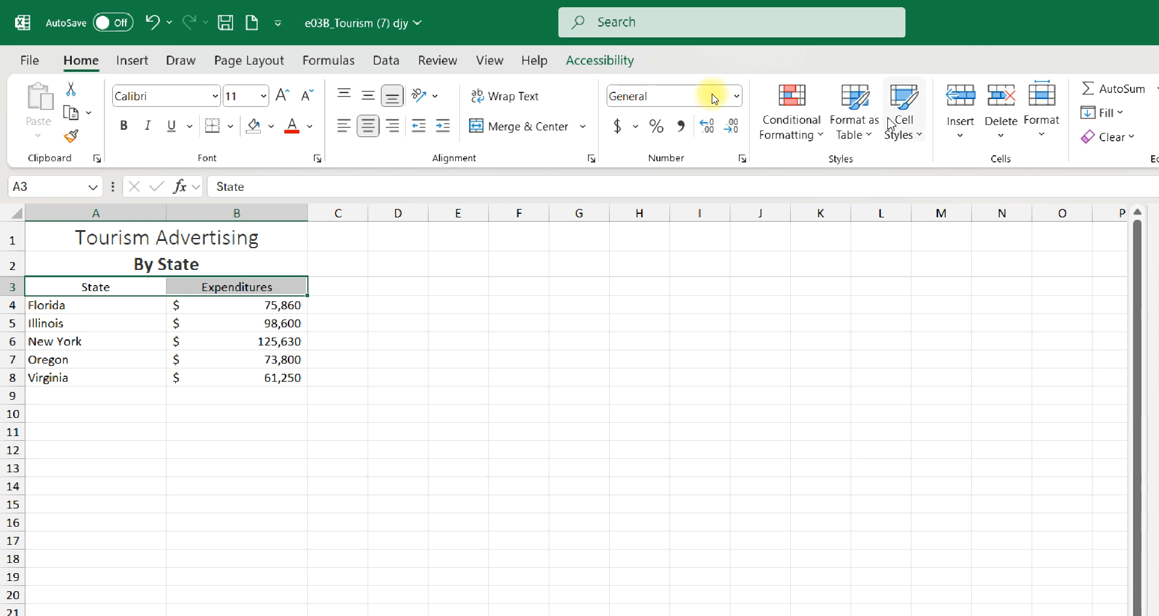
pyautogui.click(924, 133)
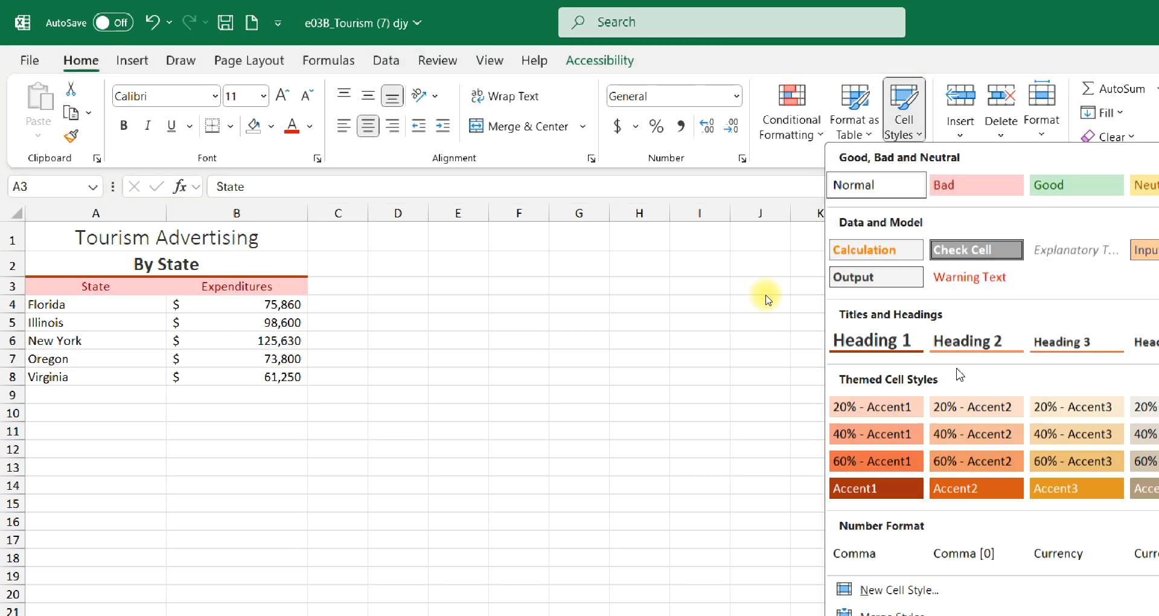
pyautogui.click(954, 339)
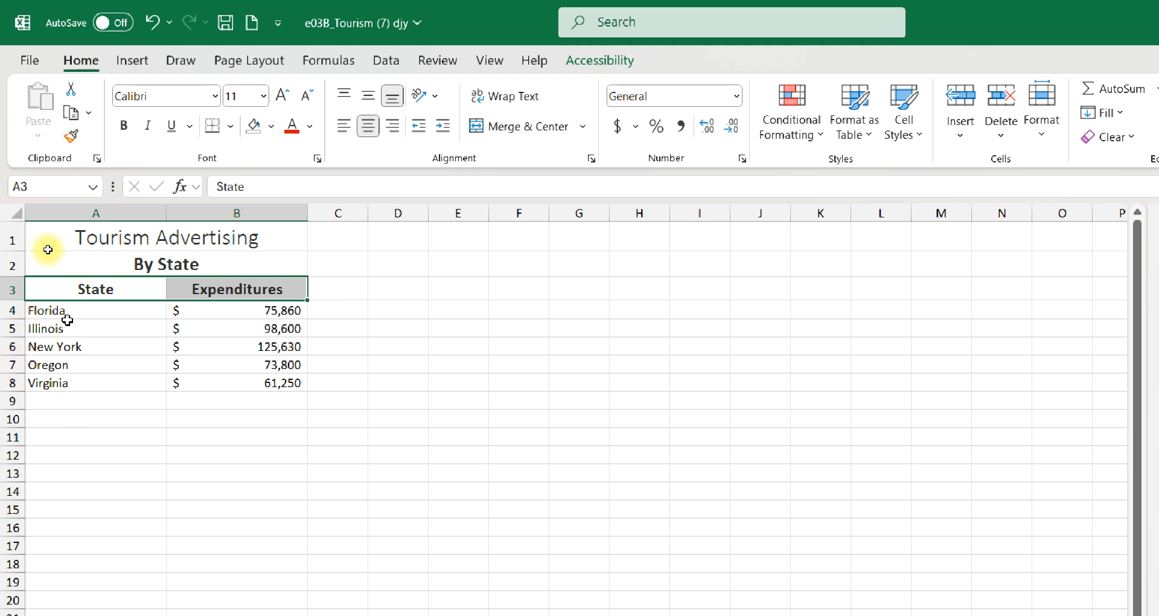
# Insert a Filled Map chart based on the state and expenditure data in A3:B8
pyautogui.moveTo(53, 295); pyautogui.dragTo(227, 380)
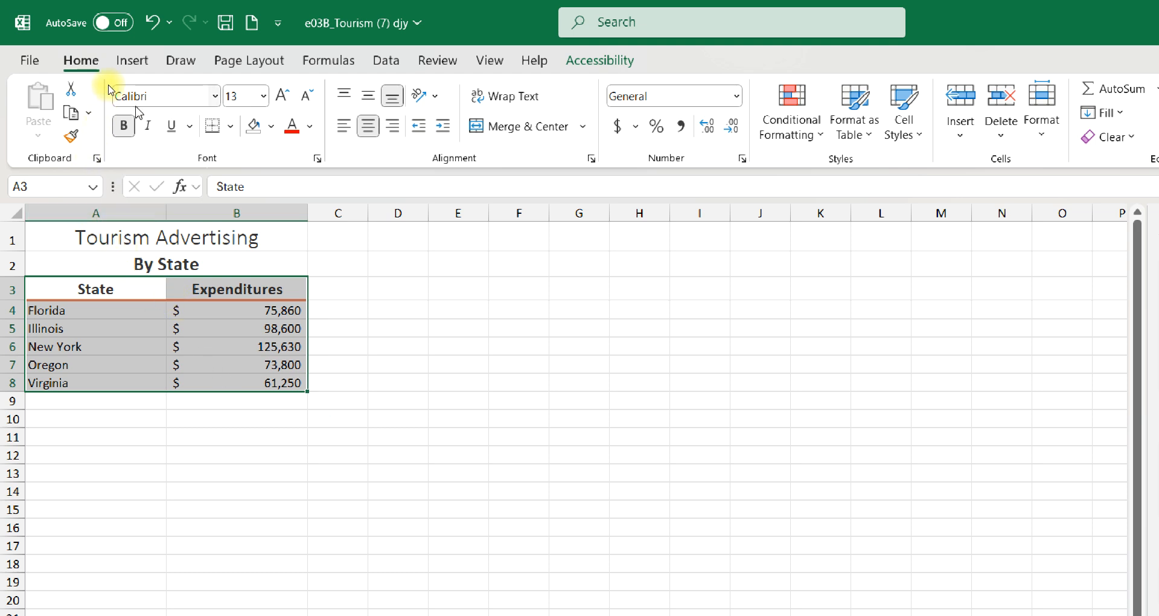
pyautogui.click(134, 61)
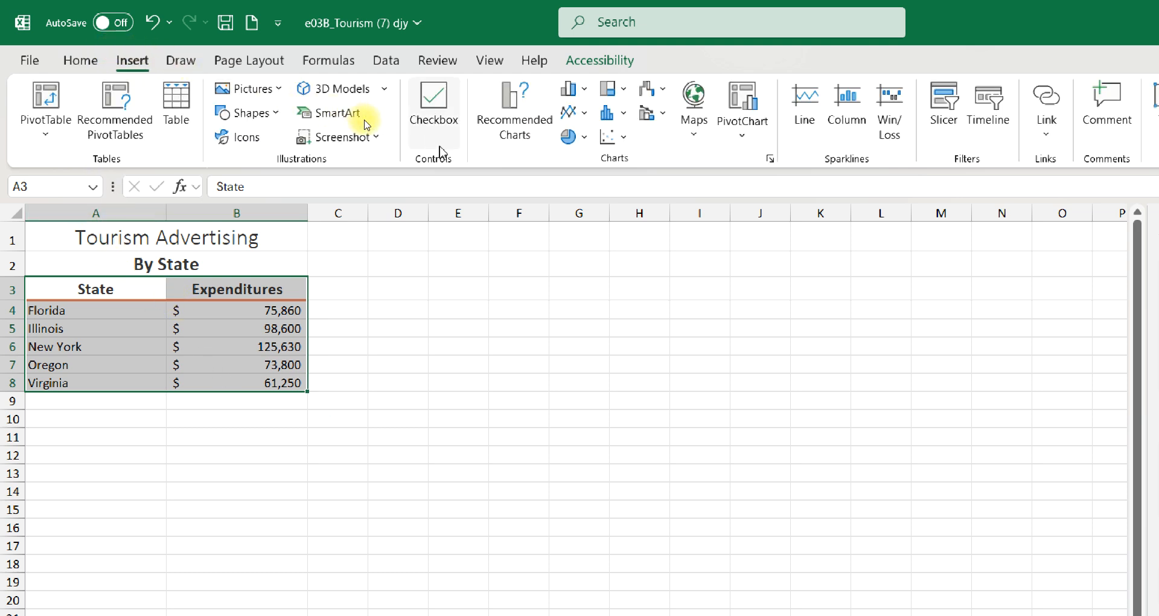
pyautogui.click(701, 134)
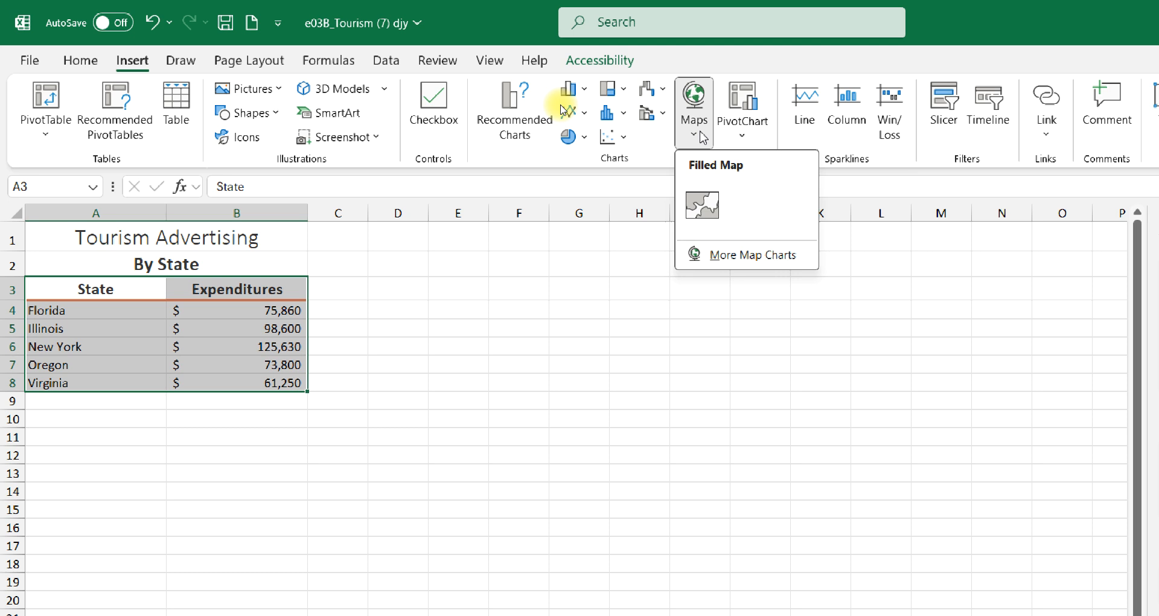
pyautogui.click(700, 204)
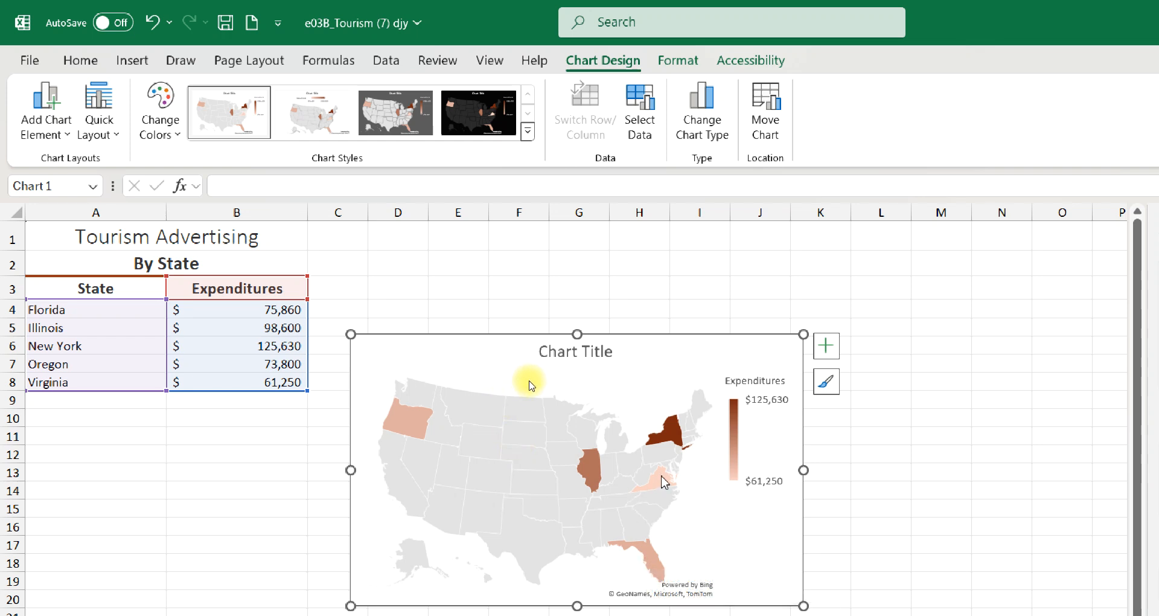
# Check the expenditure values of the individual shaded states on the map chart
pyautogui.moveTo(664, 482)
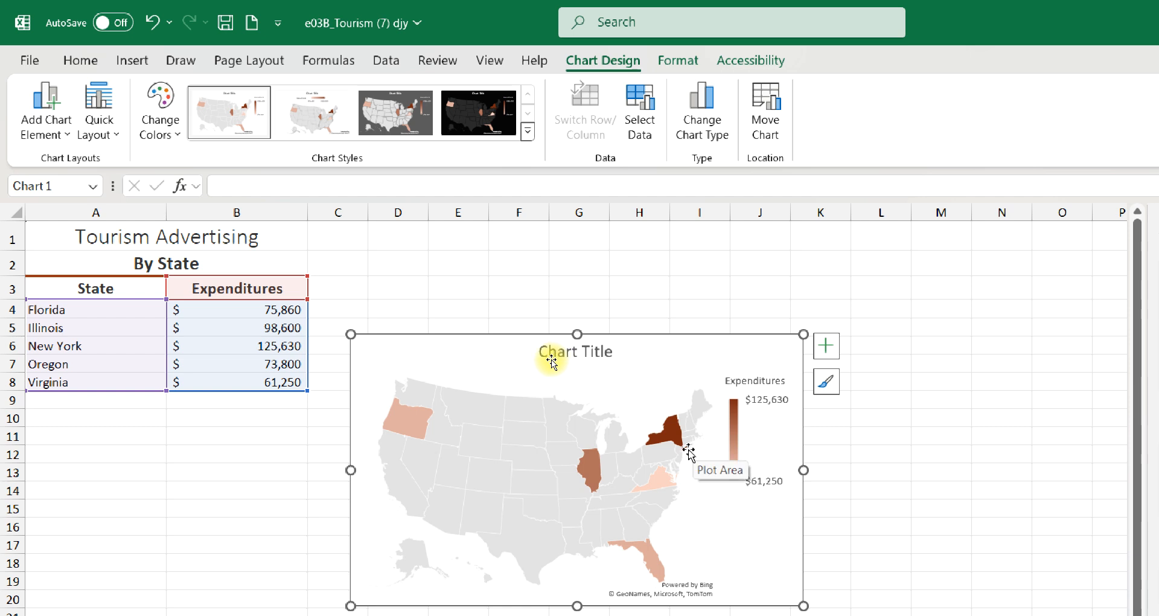
pyautogui.moveTo(687, 448)
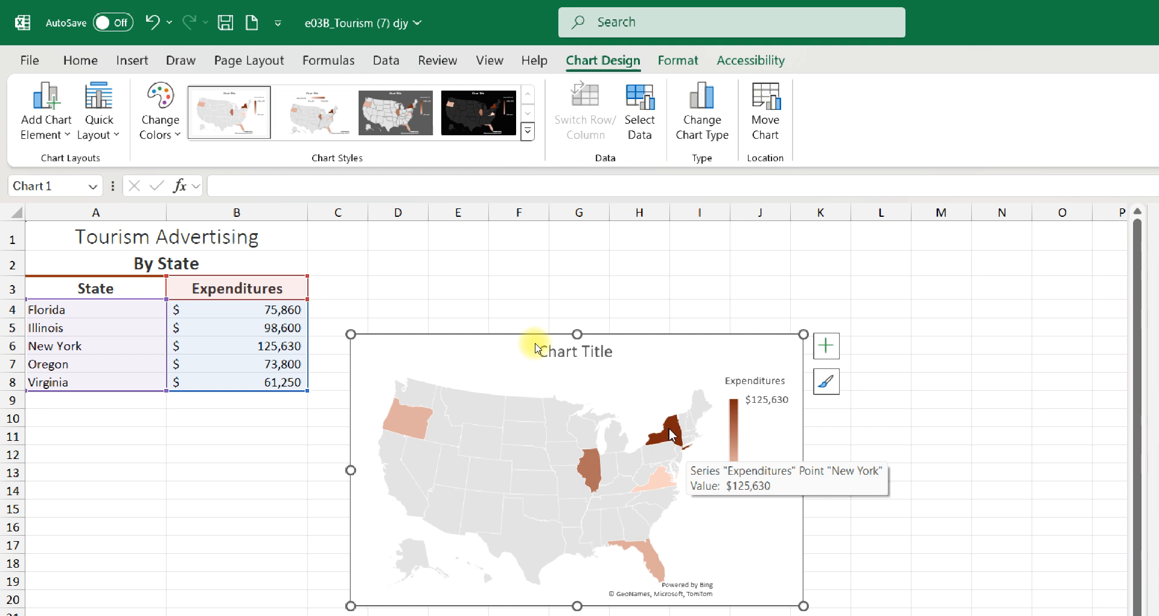
pyautogui.moveTo(590, 477)
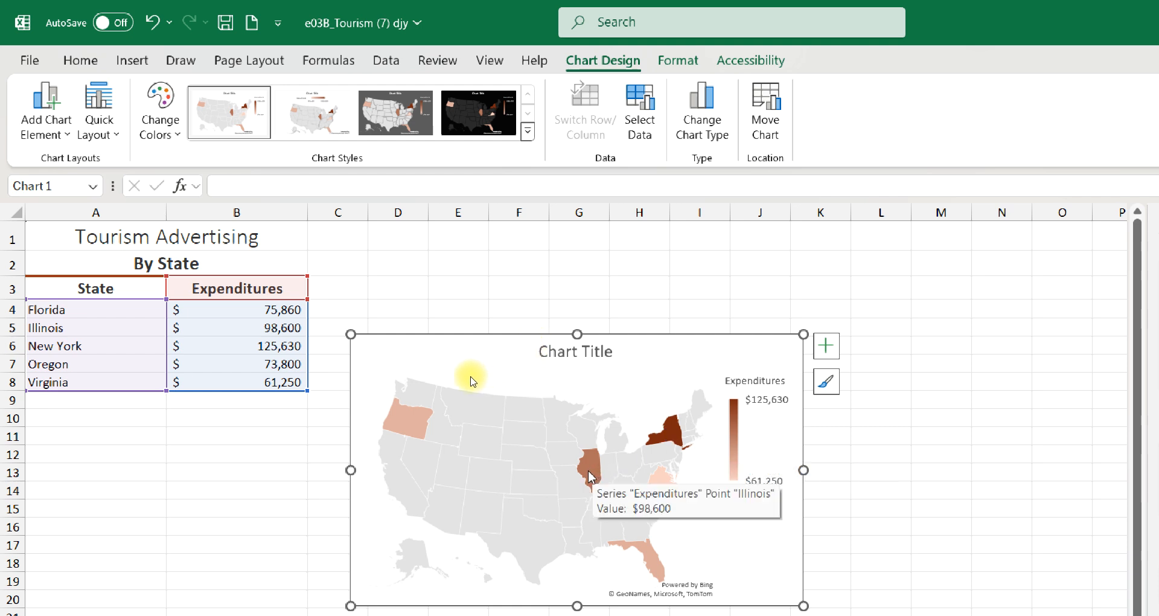
pyautogui.moveTo(398, 435)
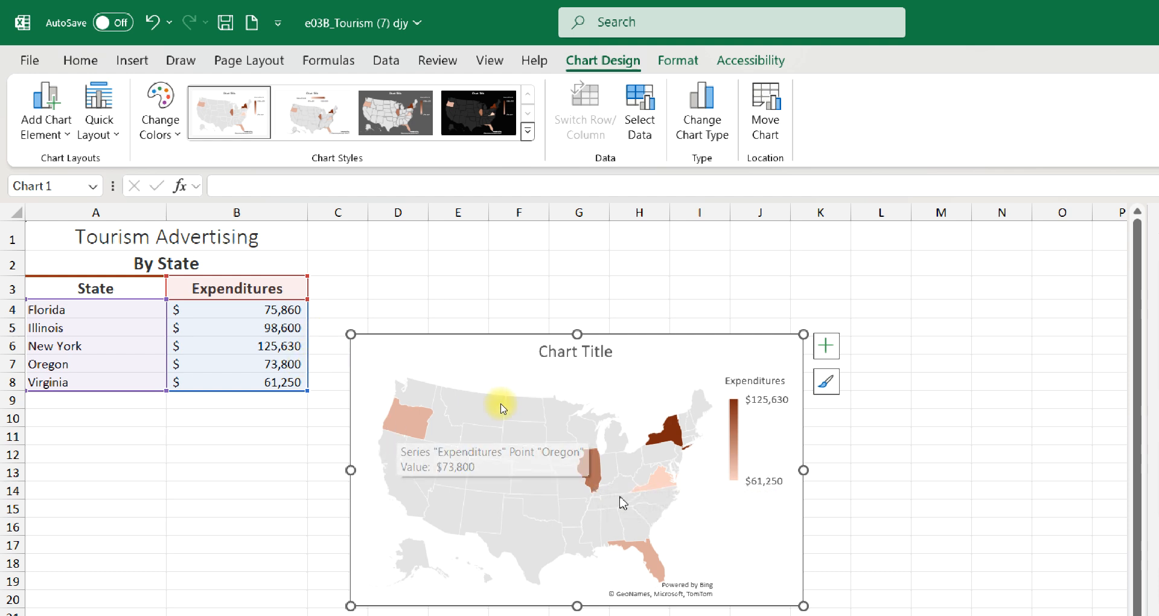
pyautogui.moveTo(664, 568)
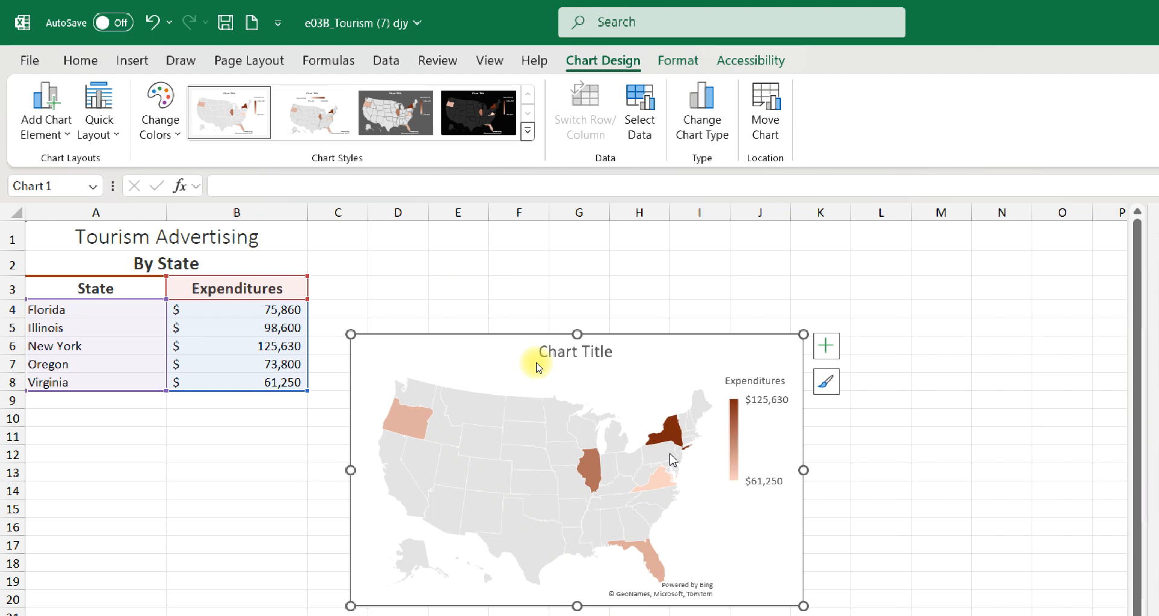
# Copy the worksheet title text "Tourism Advertising" from cell A1
pyautogui.click(575, 356)
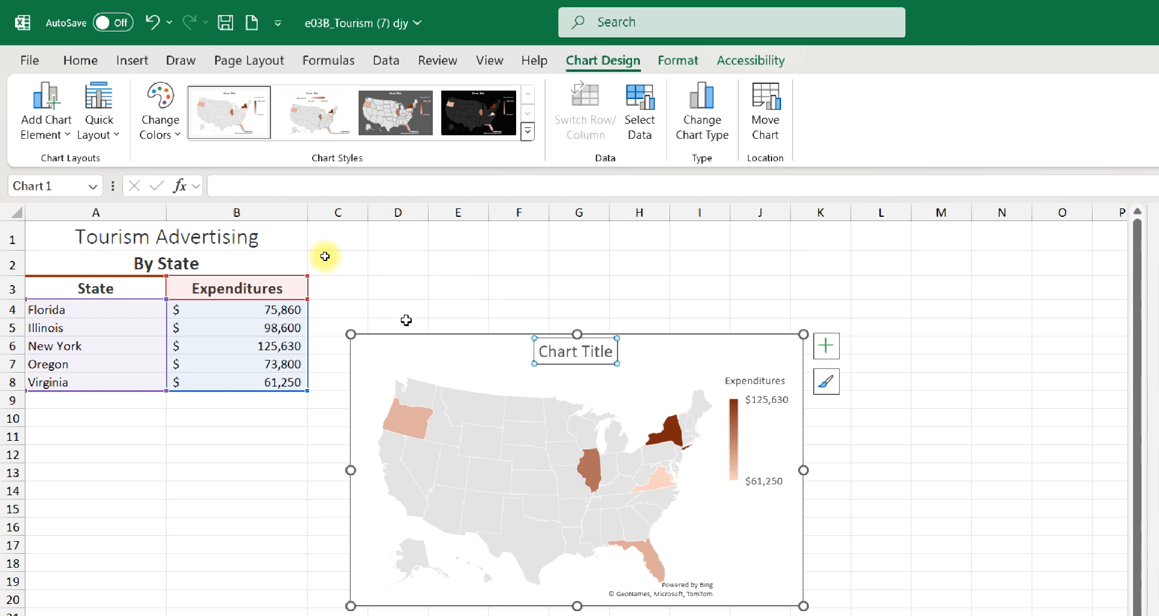
pyautogui.click(149, 243)
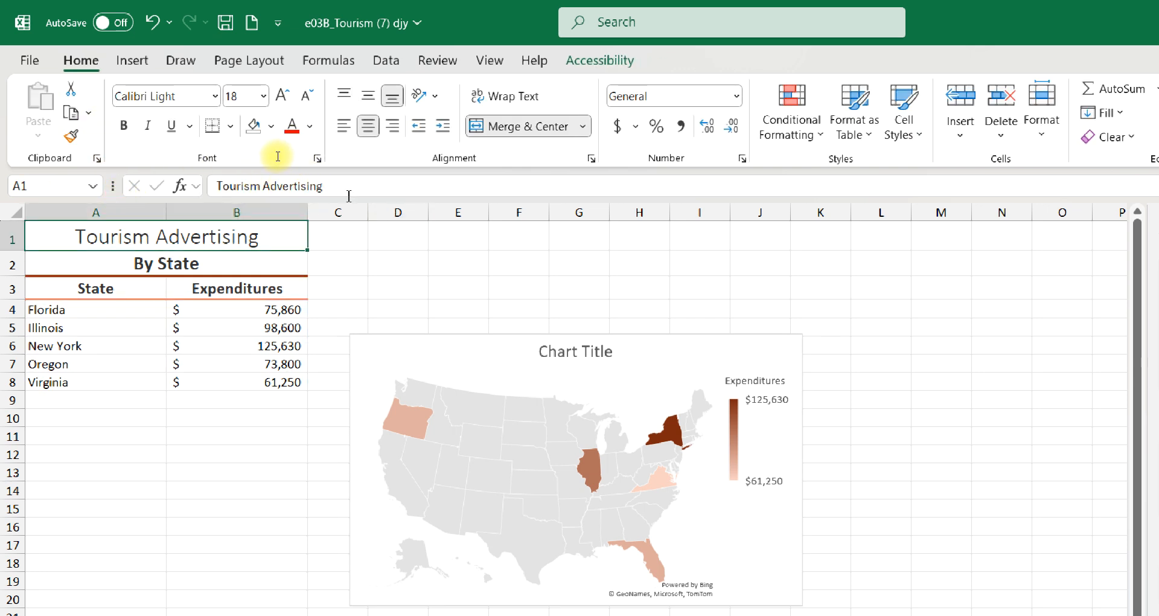
pyautogui.moveTo(332, 187); pyautogui.dragTo(192, 196)
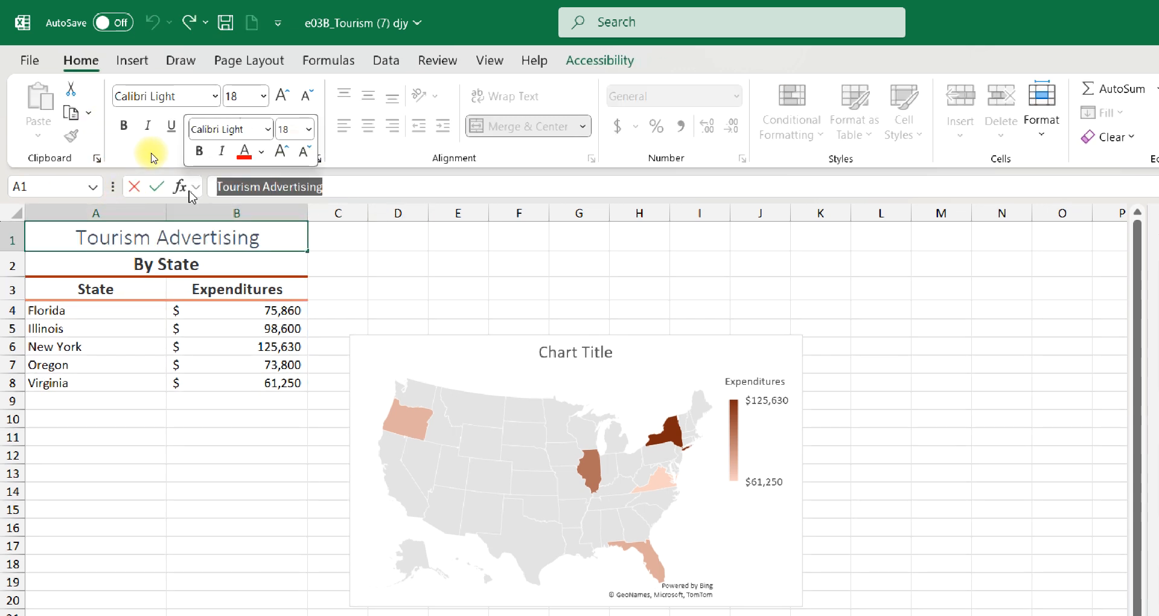
pyautogui.hotkey('ctrl', 'c')
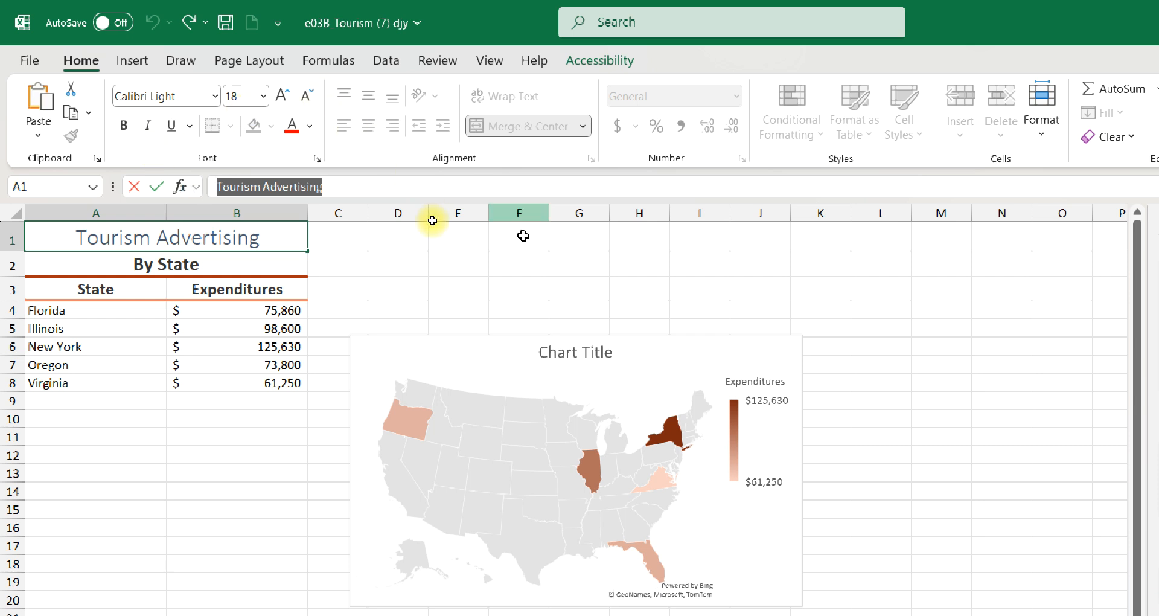
# Replace the map chart's placeholder title with the copied text "Tourism Advertising"
pyautogui.click(561, 356)
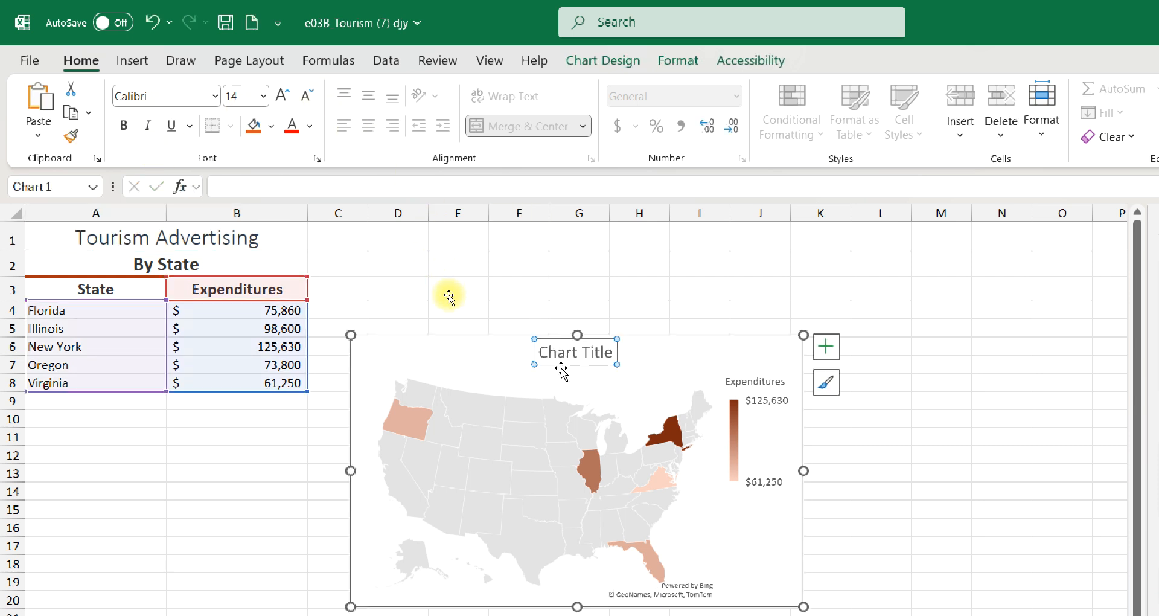
pyautogui.click(561, 369)
pyautogui.click(544, 353)
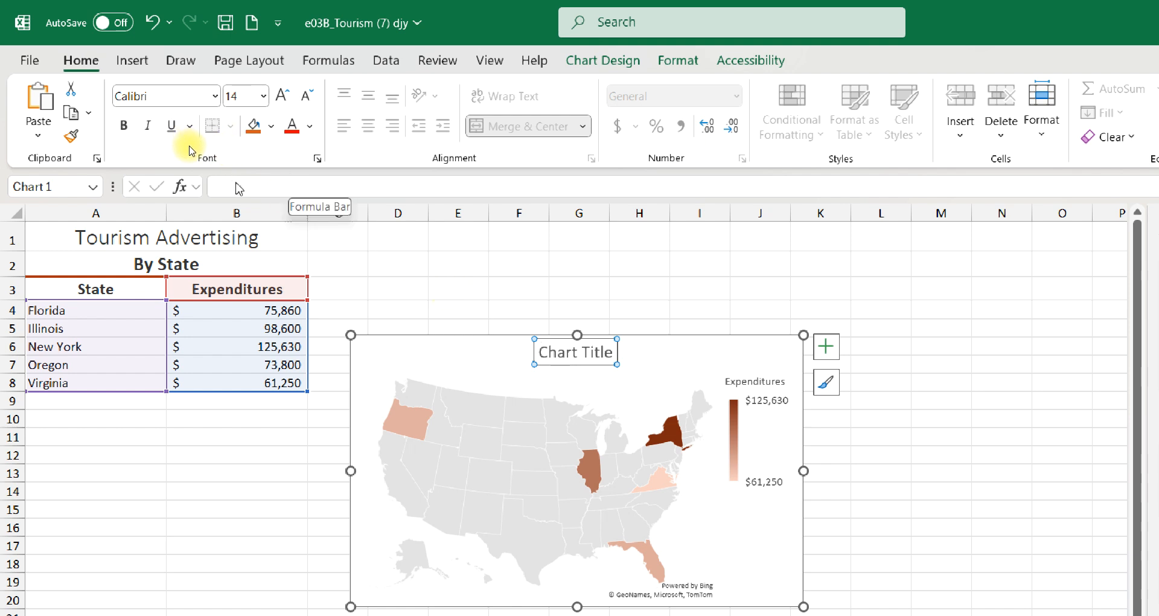
pyautogui.doubleClick(542, 349)
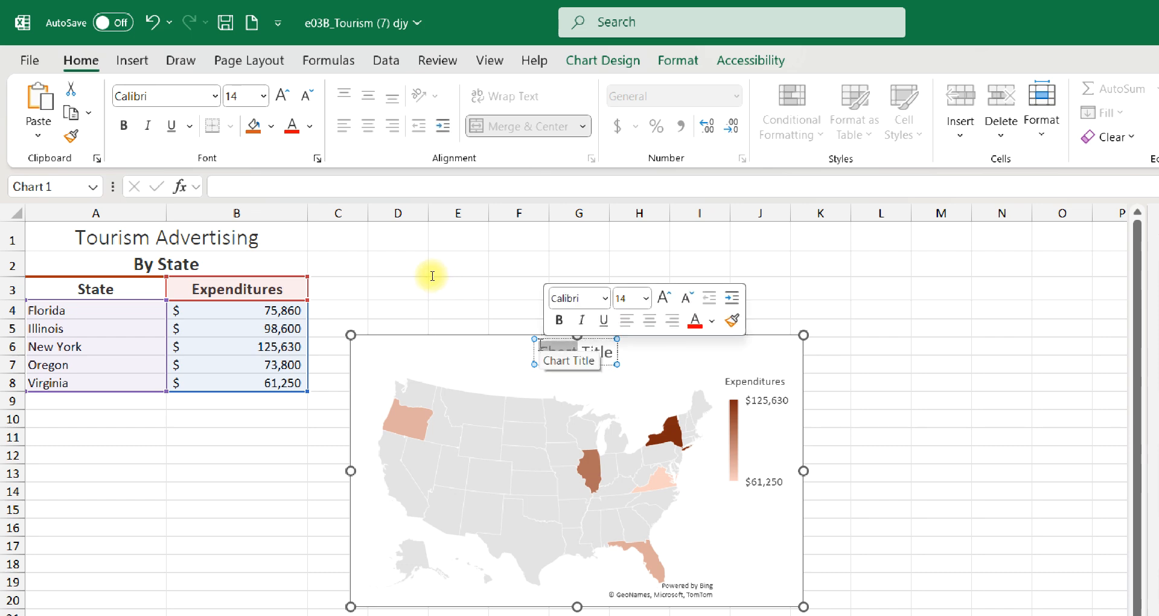
pyautogui.hotkey('ctrl', 'a')
pyautogui.hotkey('ctrl', 'v')
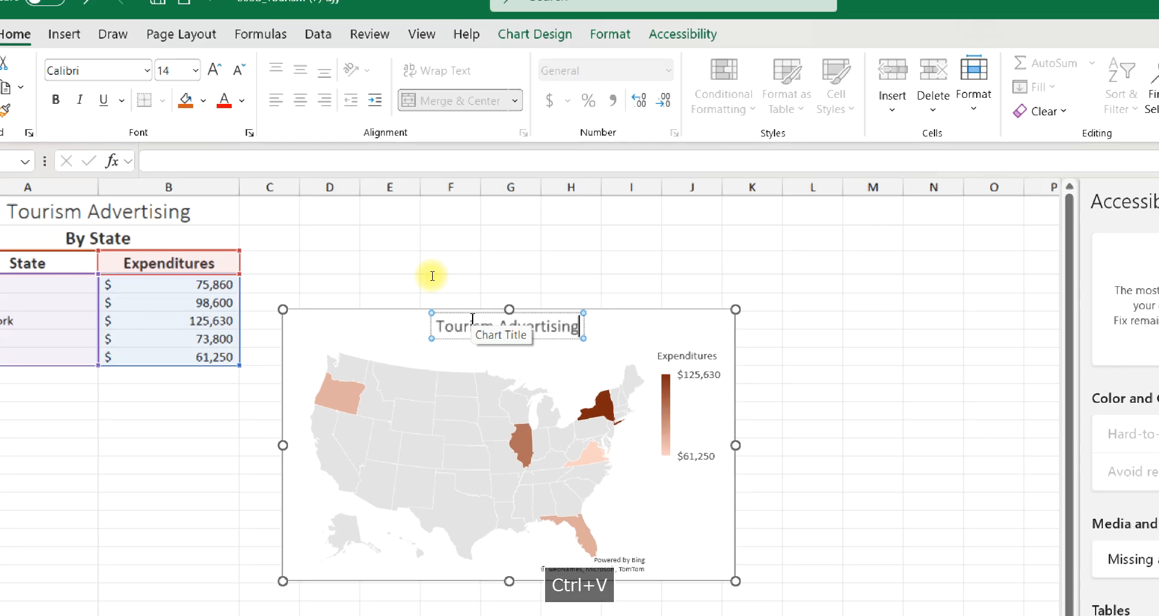
# Extend the chart title with "by State" so it reads "Tourism Advertising by State"
pyautogui.write('byy ')
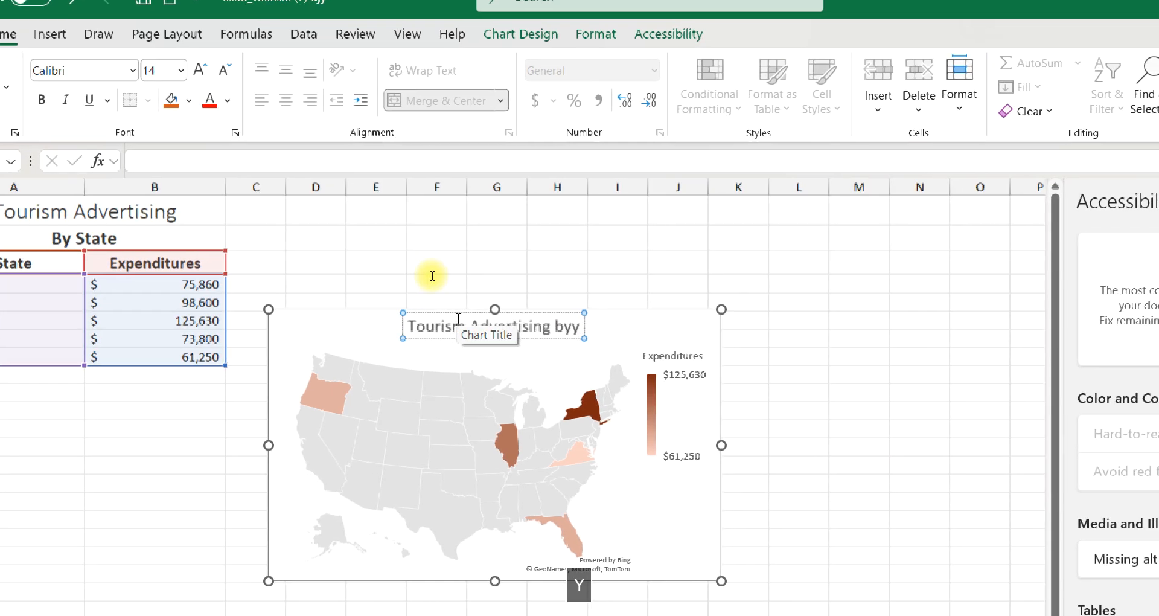
pyautogui.write('Sta')
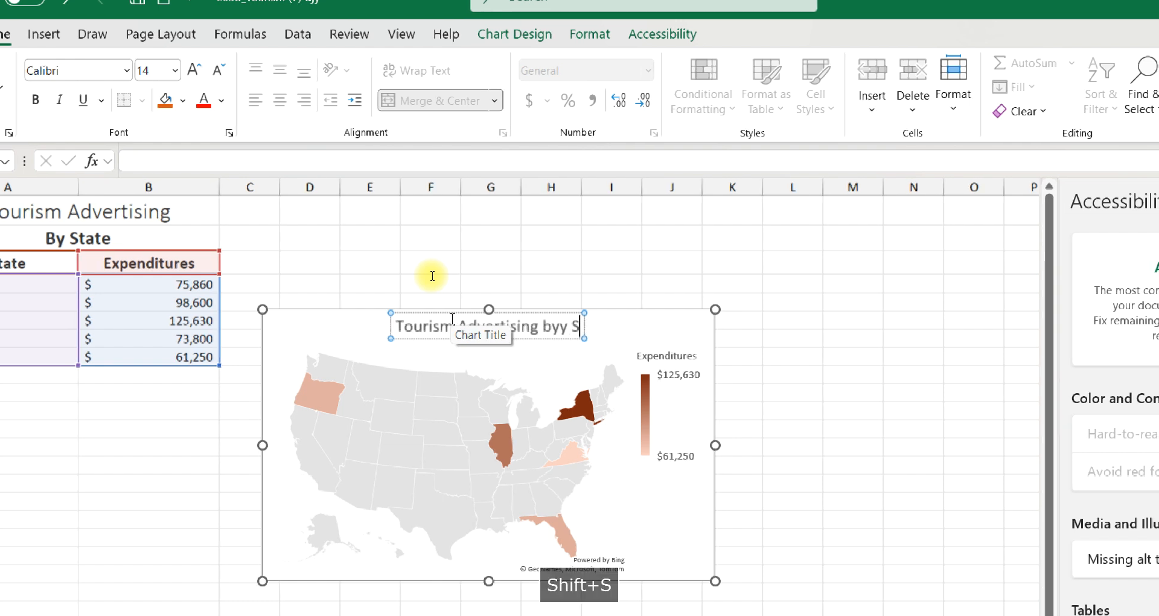
pyautogui.write('te')
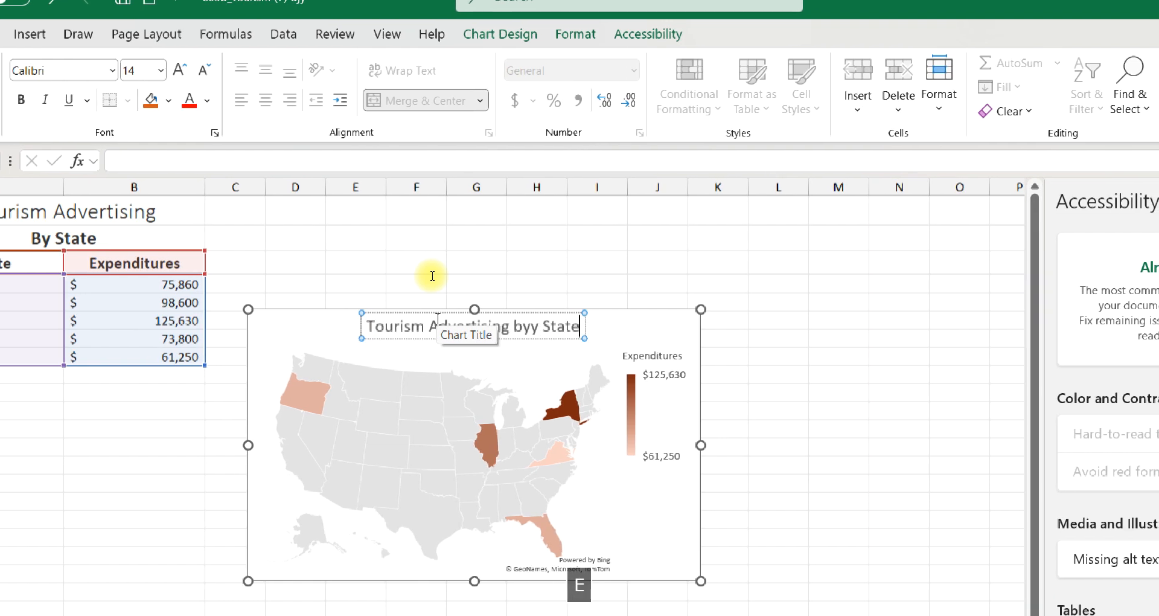
pyautogui.click(530, 331)
pyautogui.press('BackSpace')
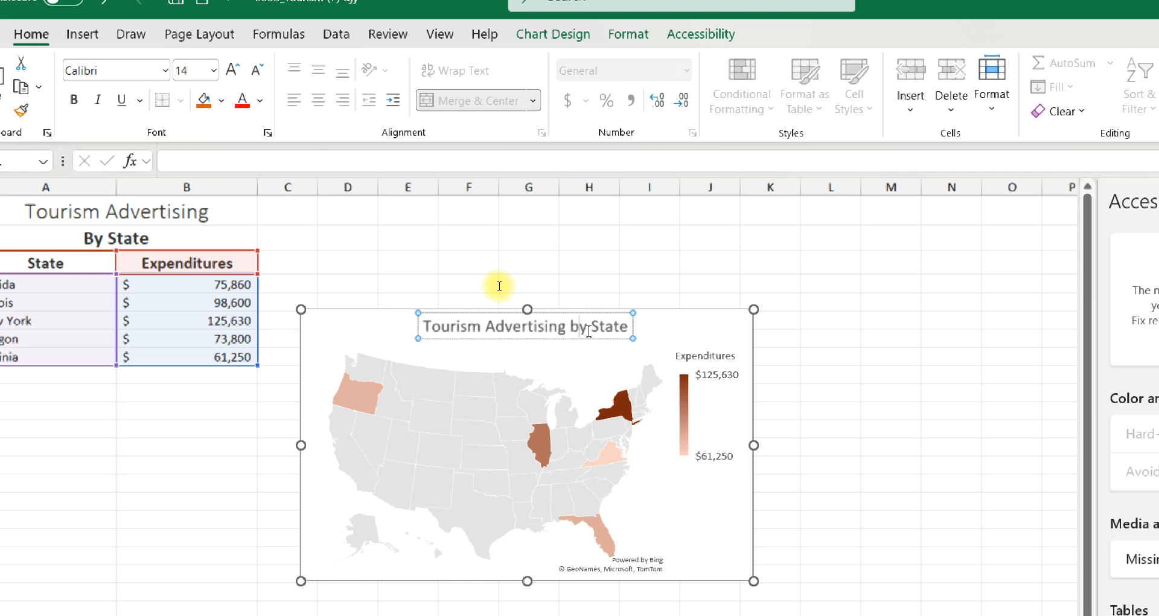
# Move the map chart up beside the data so its upper-left corner sits in cell D1
pyautogui.click(352, 324)
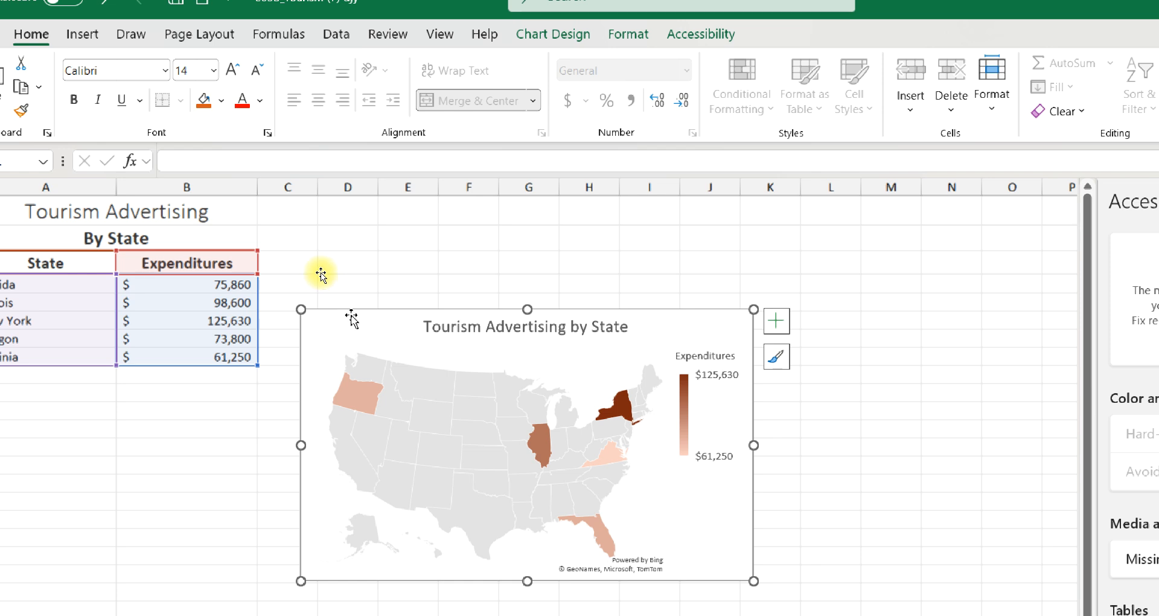
pyautogui.moveTo(352, 319); pyautogui.dragTo(360, 205)
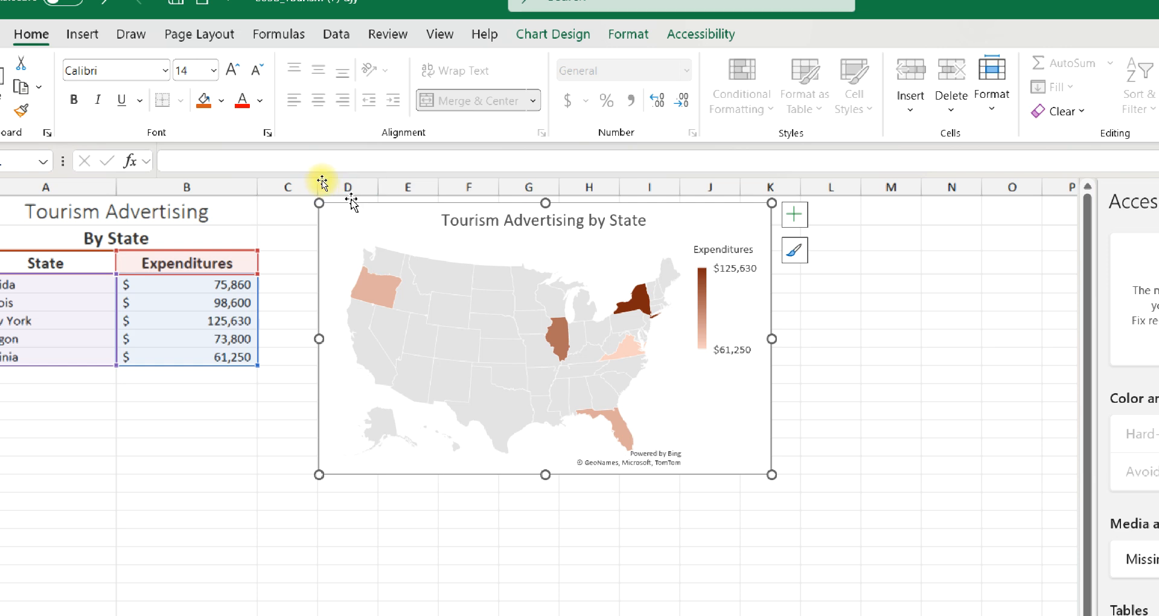
pyautogui.rightClick(353, 208)
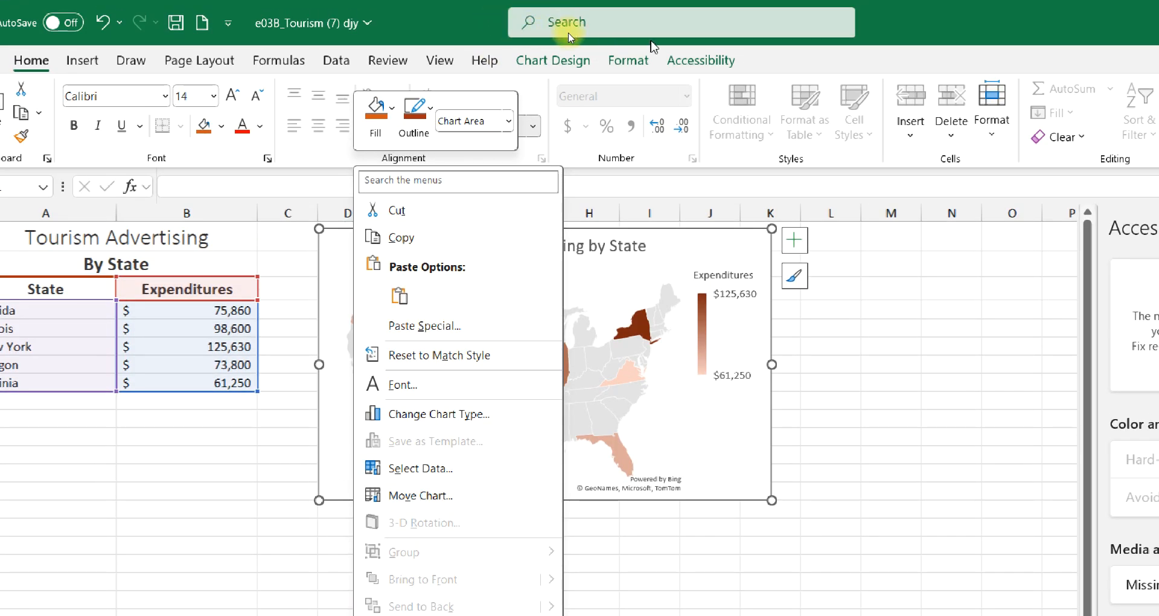
# Resize the map chart to a height of 2" and a width of 4"
pyautogui.click(642, 61)
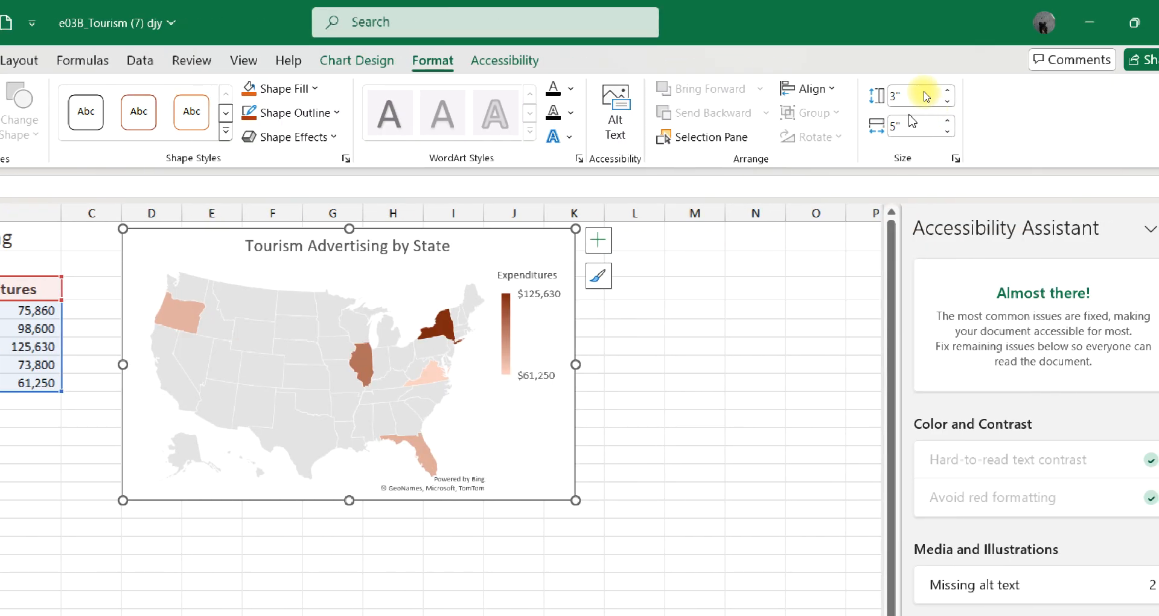
pyautogui.click(918, 87)
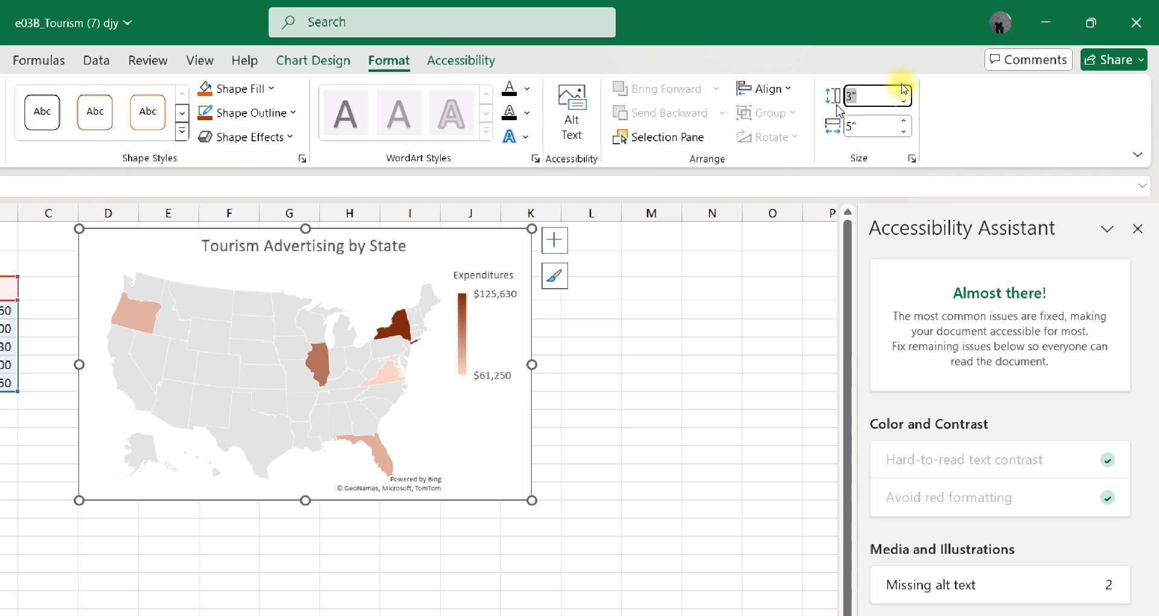
pyautogui.write('2')
pyautogui.press('Tab')
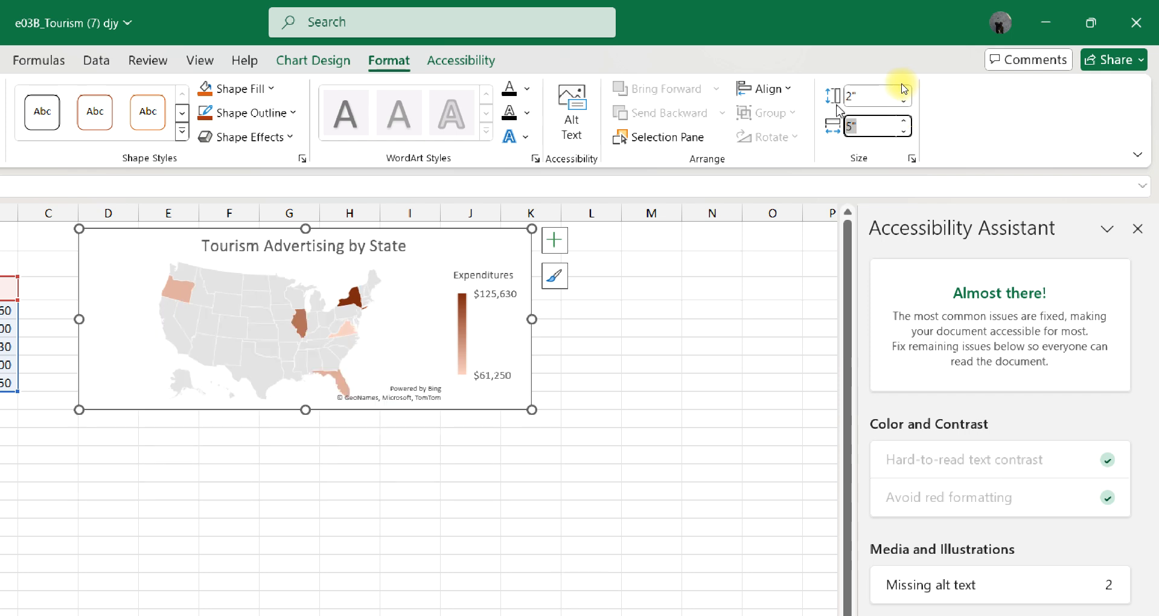
pyautogui.write('4')
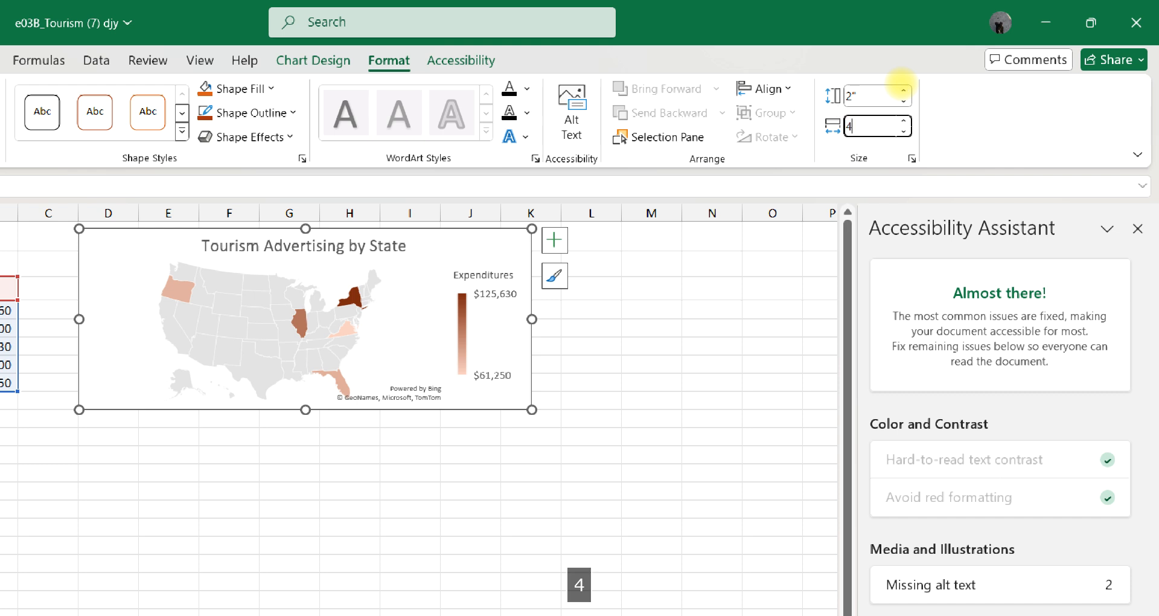
pyautogui.press('Return')
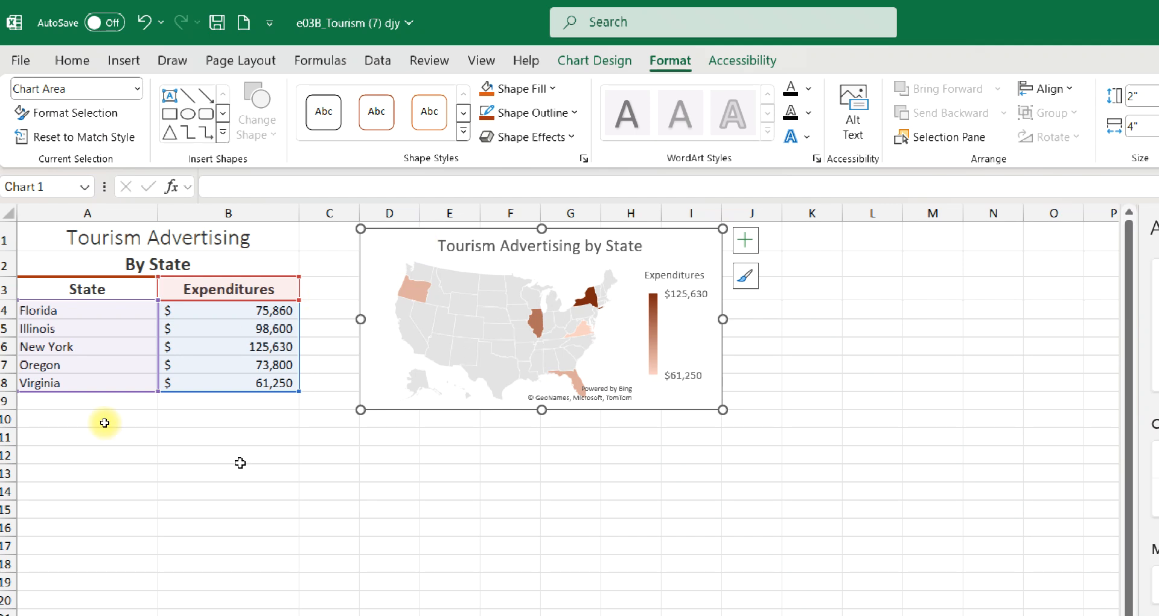
# Enter the title "Travel Agent Event" in cell A12 of the advertising sheet
pyautogui.click(47, 459)
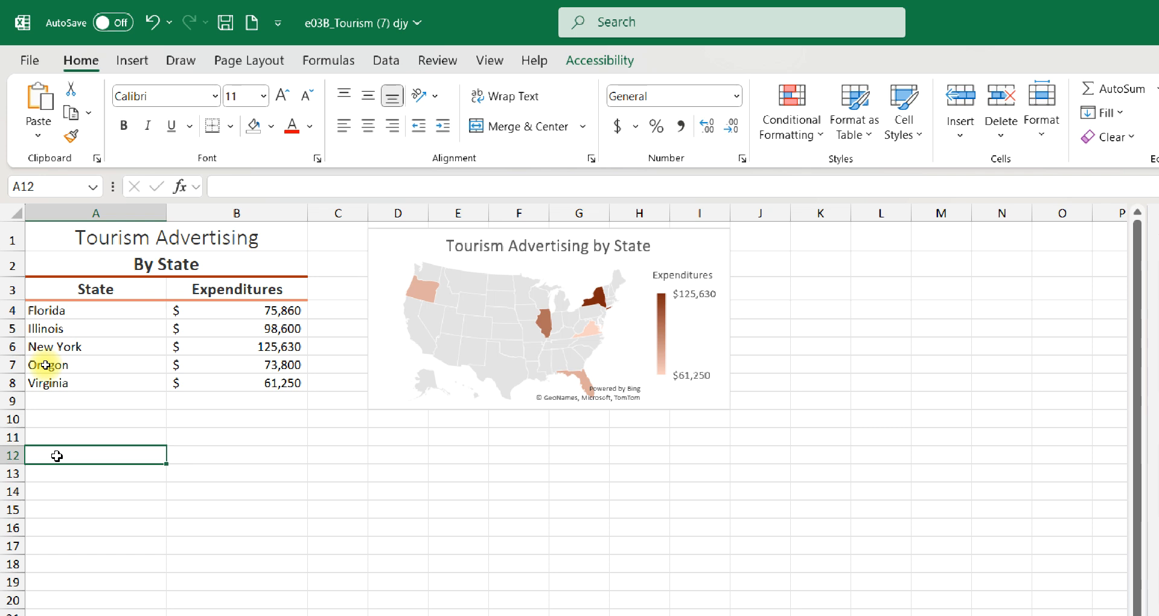
pyautogui.write('Tra')
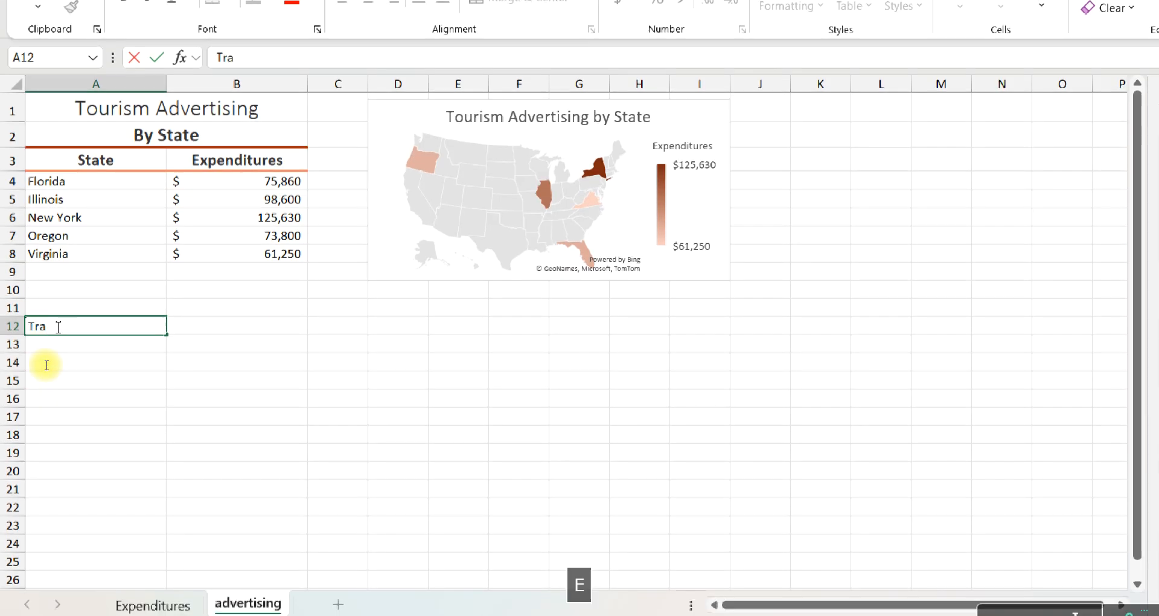
pyautogui.write('vel Agent E')
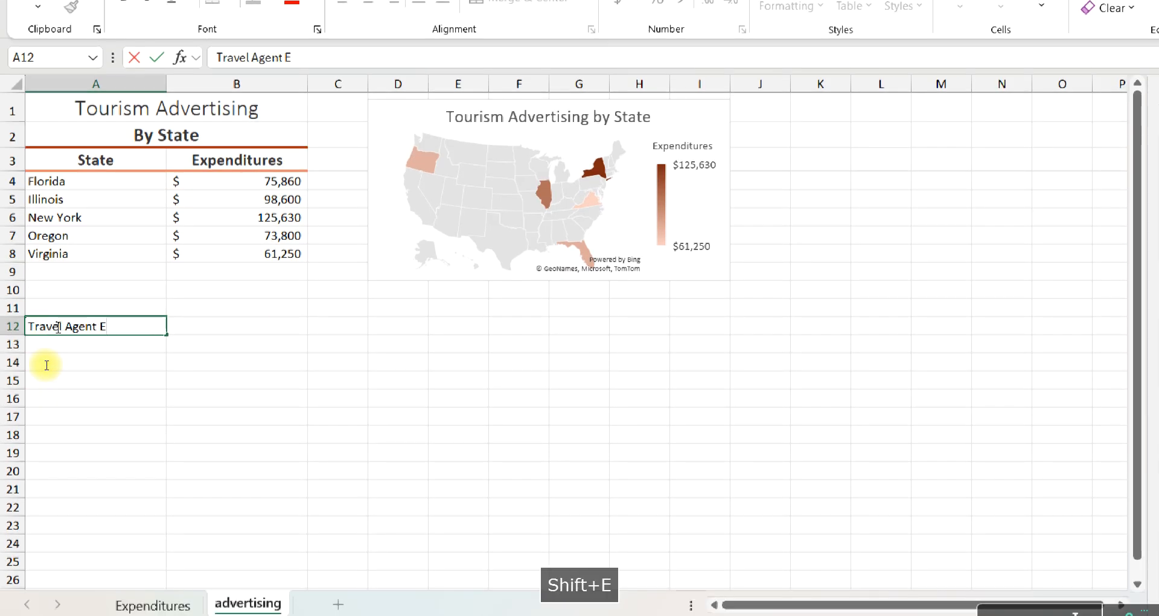
pyautogui.write('vent')
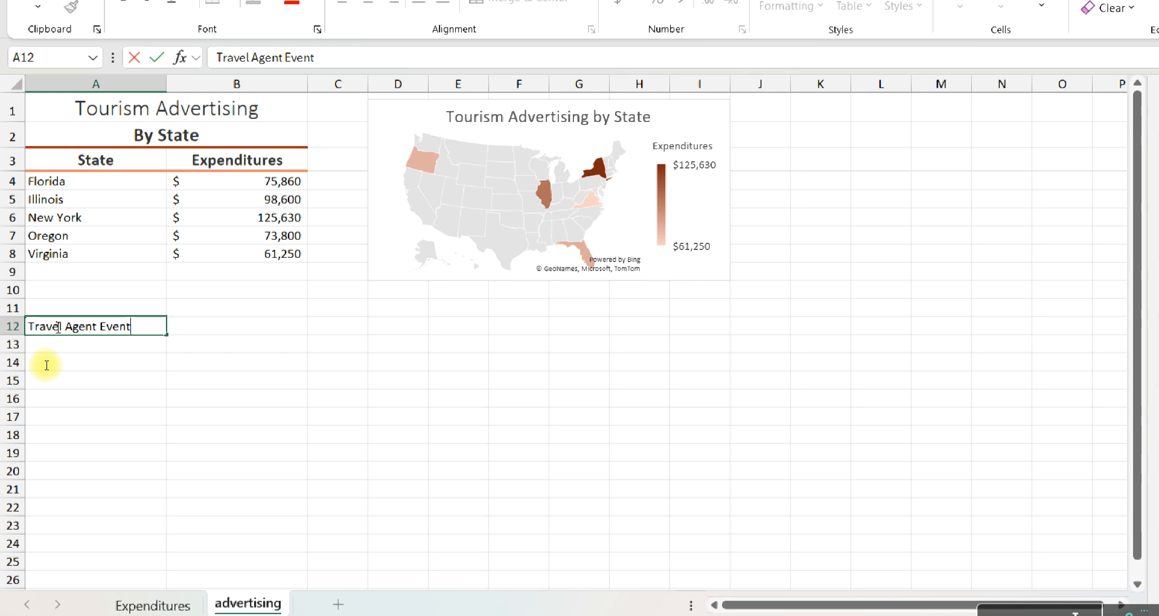
pyautogui.press('Return')
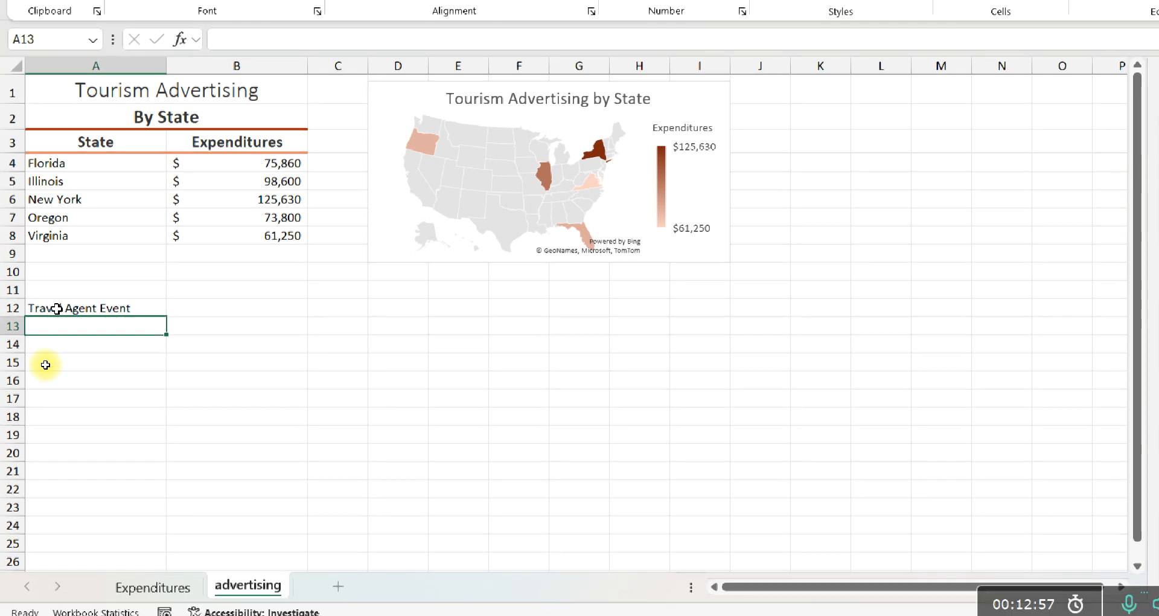
# Enter the subtitle "Invitation Analysis" in cell A13, directly beneath the Travel Agent Event title
pyautogui.click(56, 308)
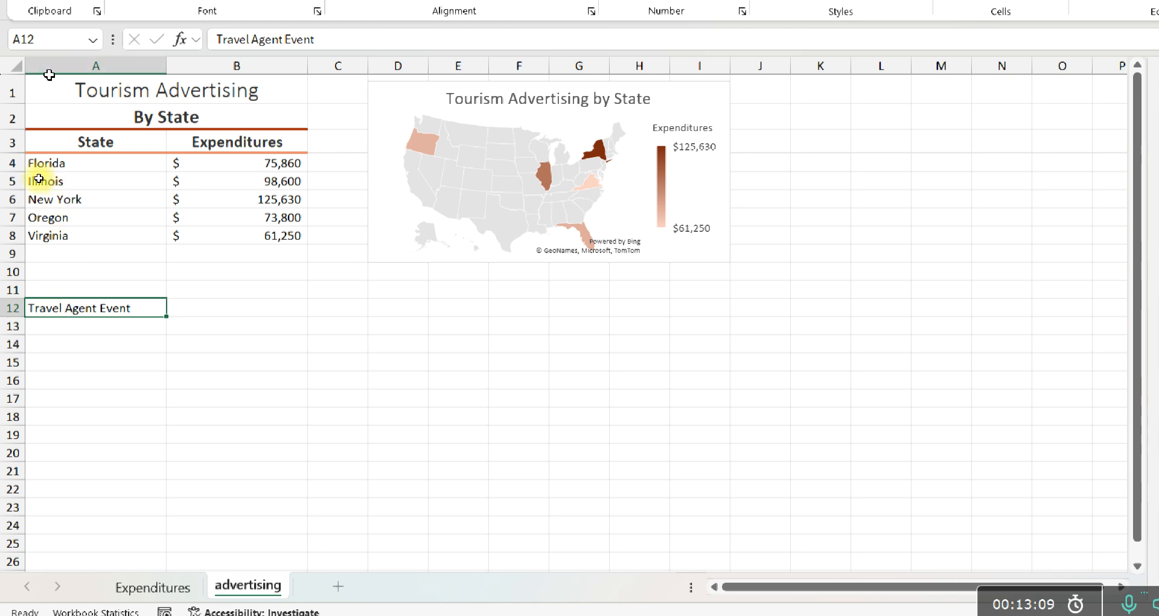
pyautogui.click(37, 326)
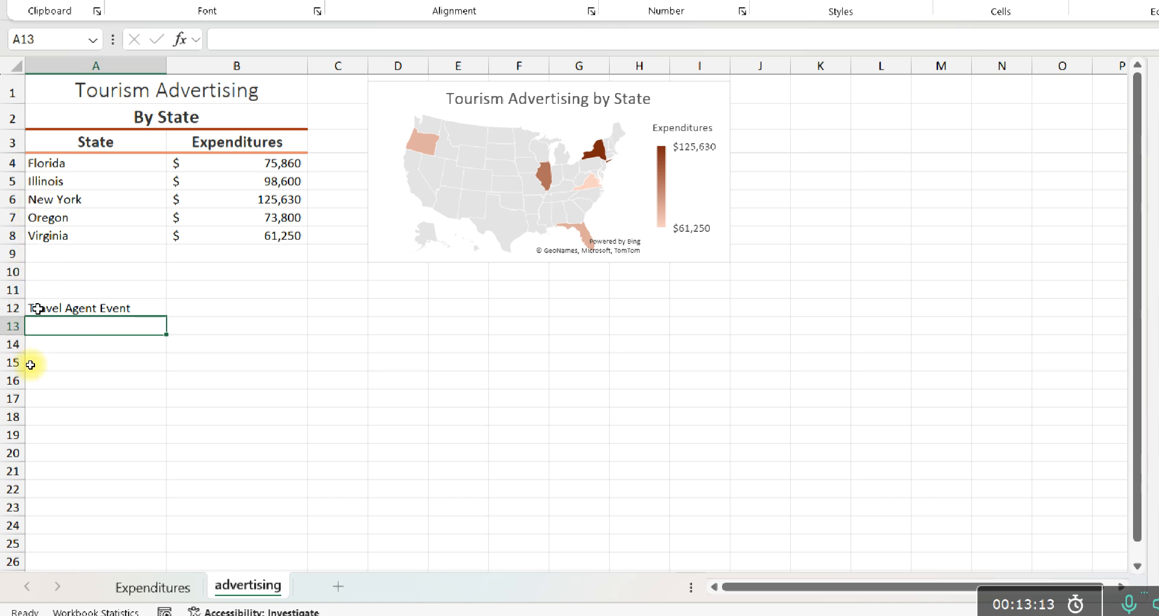
pyautogui.write('Inv')
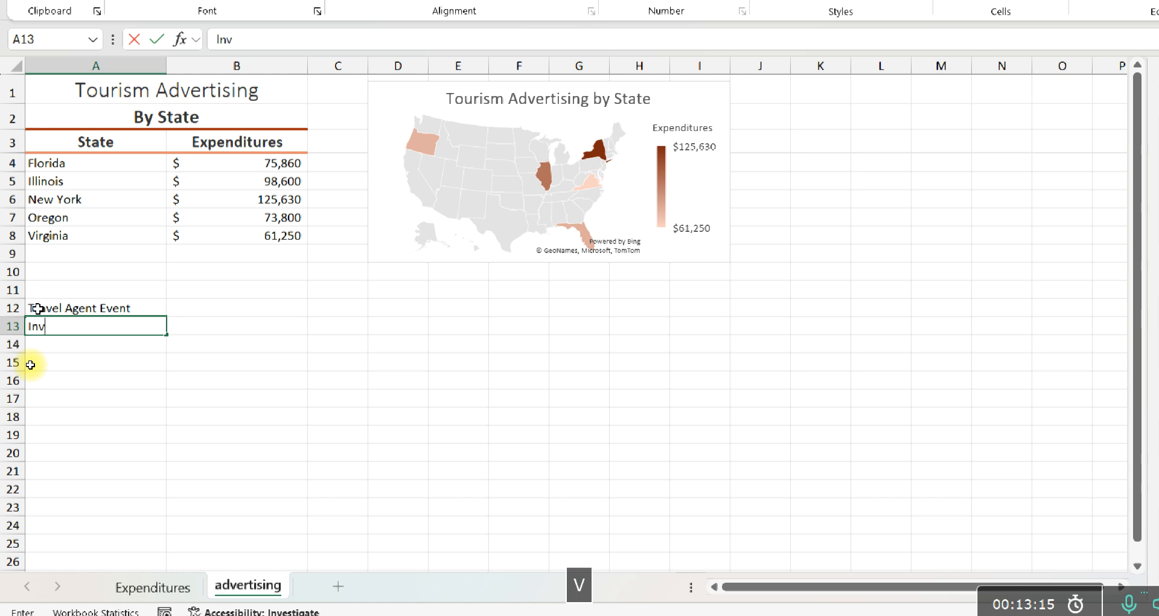
pyautogui.write('itation')
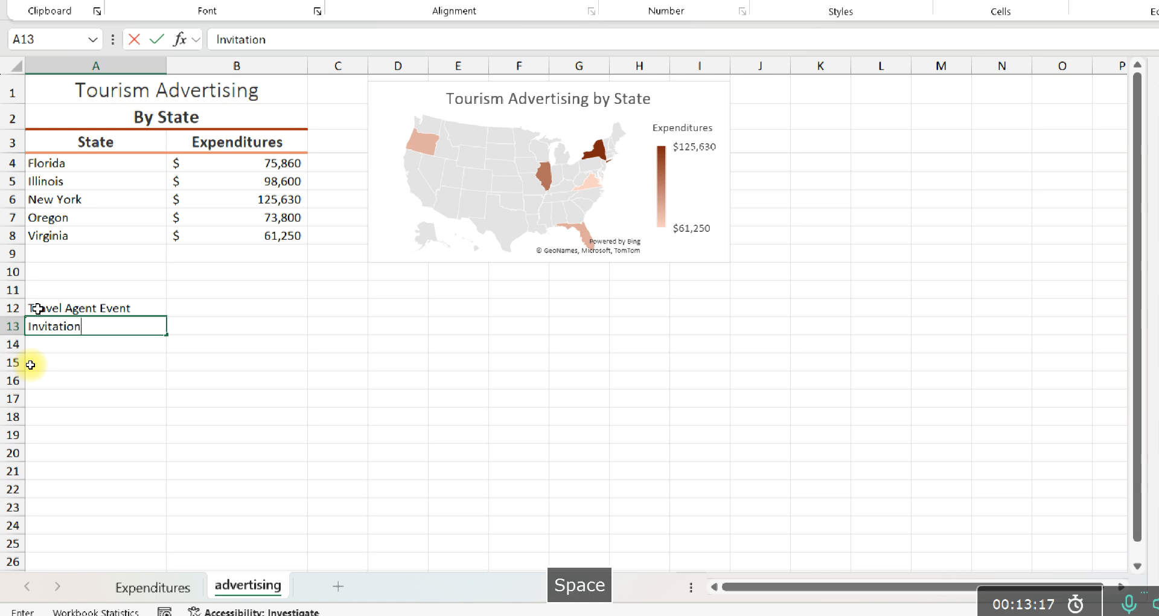
pyautogui.write(' Anal')
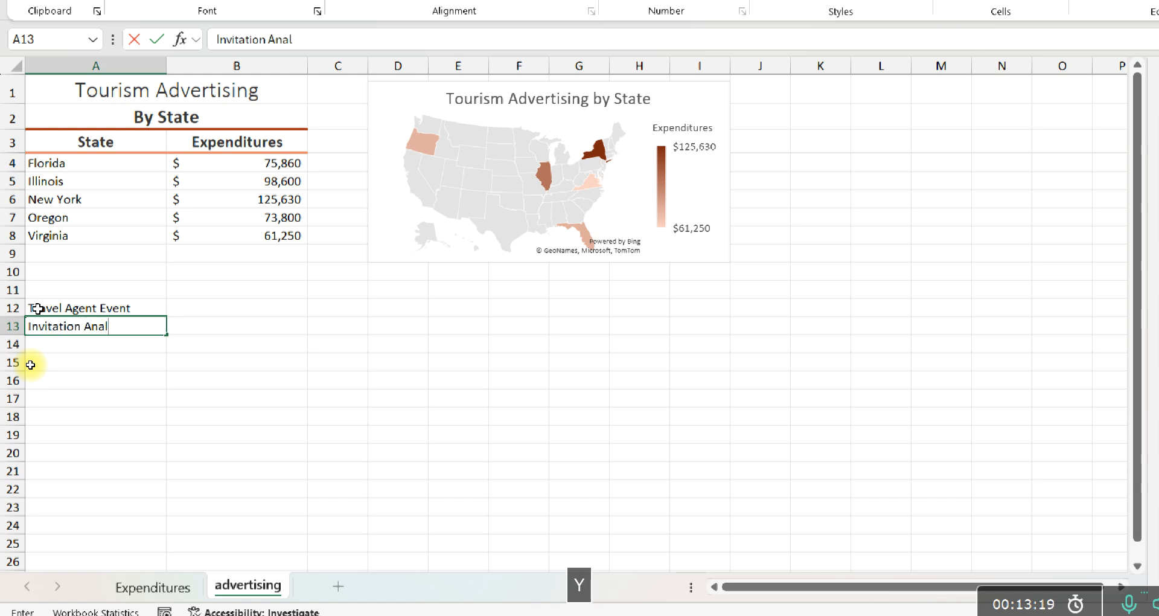
pyautogui.write('ysis')
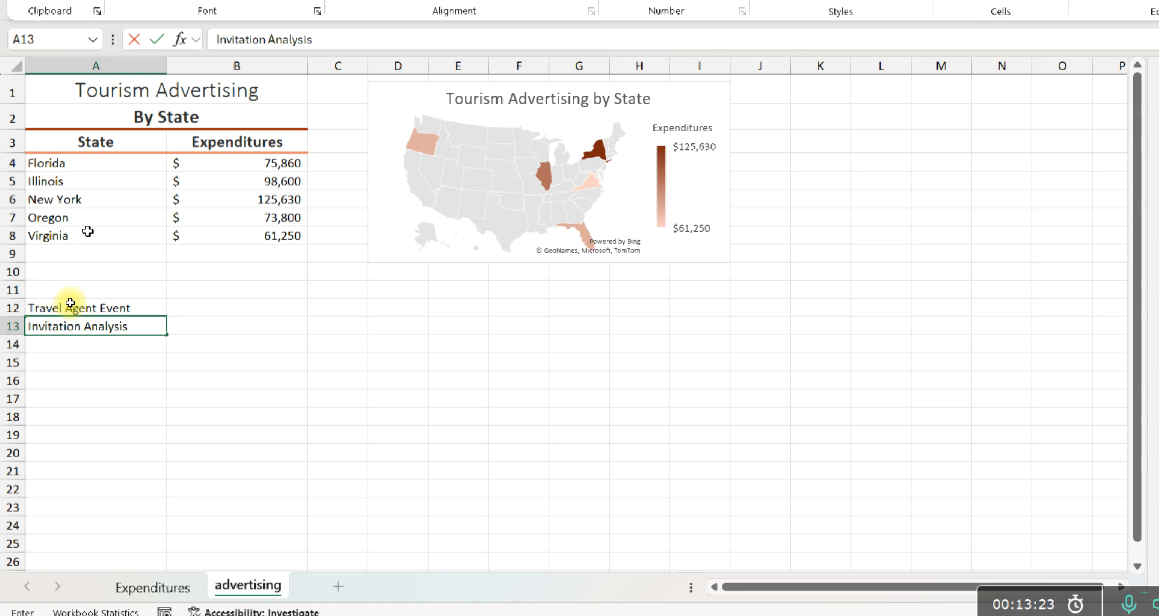
pyautogui.press('Return')
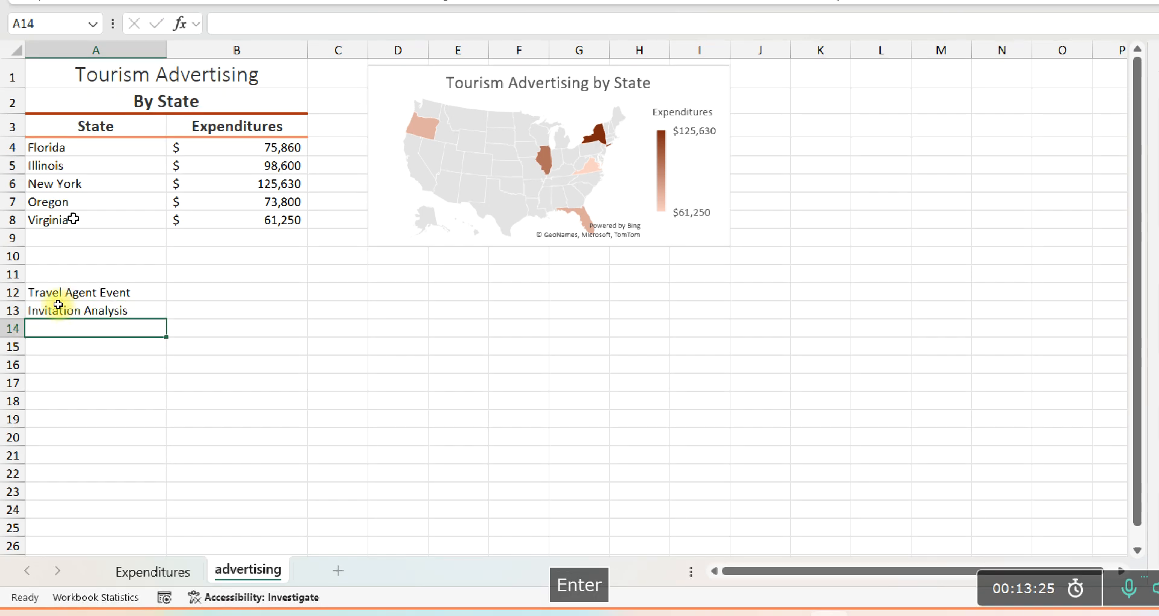
# Copy the formatting of the "Tourism Advertising" title in A1 to the "Travel Agent Event" cell A12 with Format Painter
pyautogui.click(66, 294)
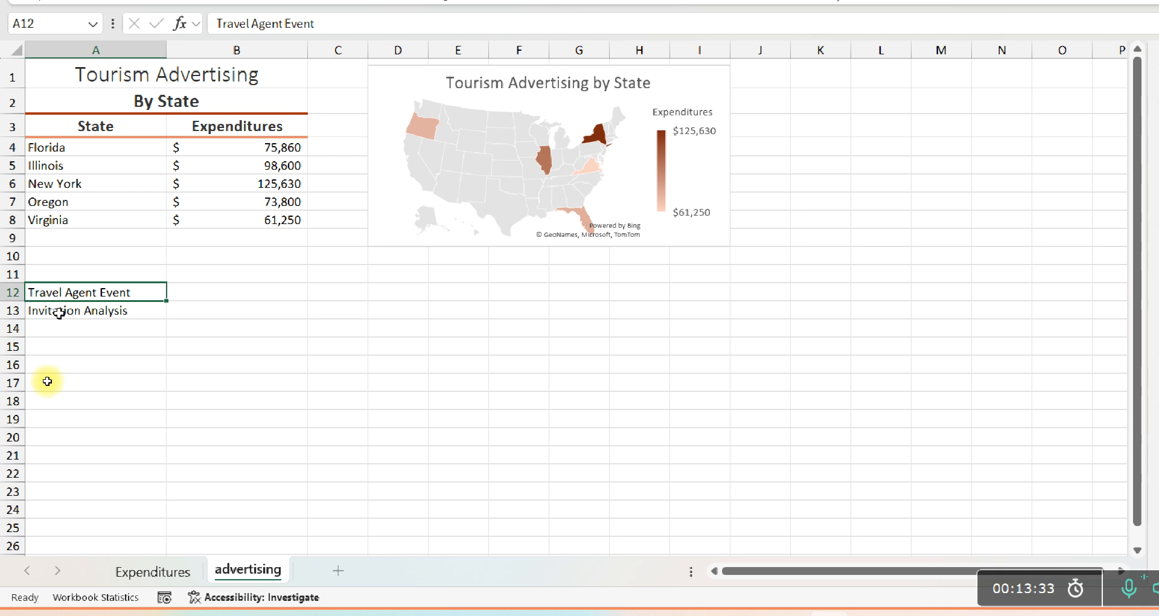
pyautogui.click(47, 73)
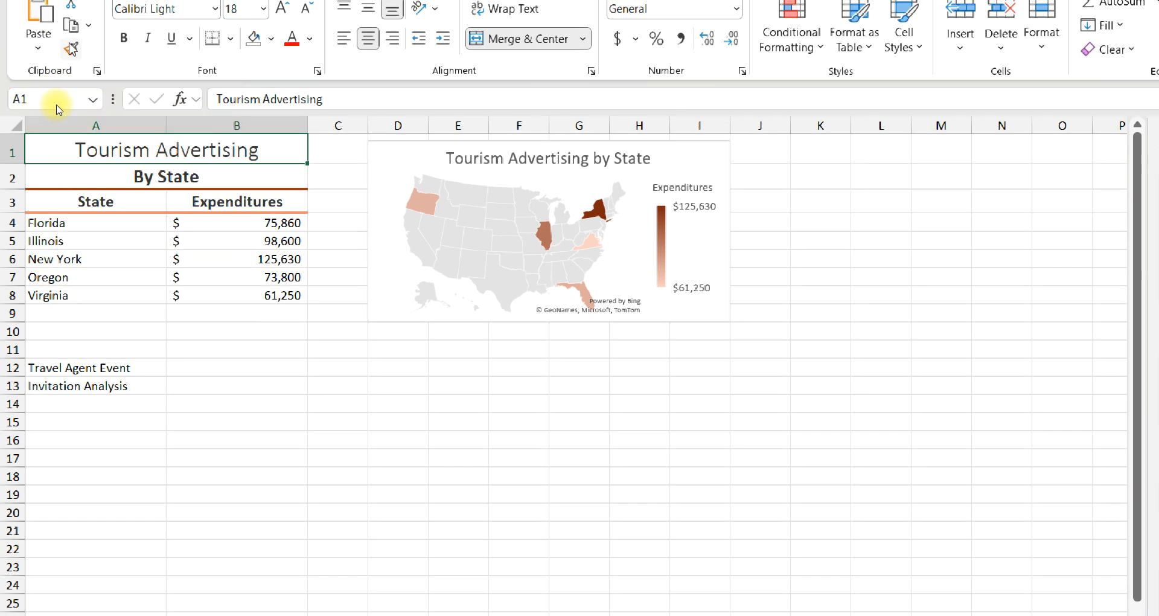
pyautogui.click(71, 49)
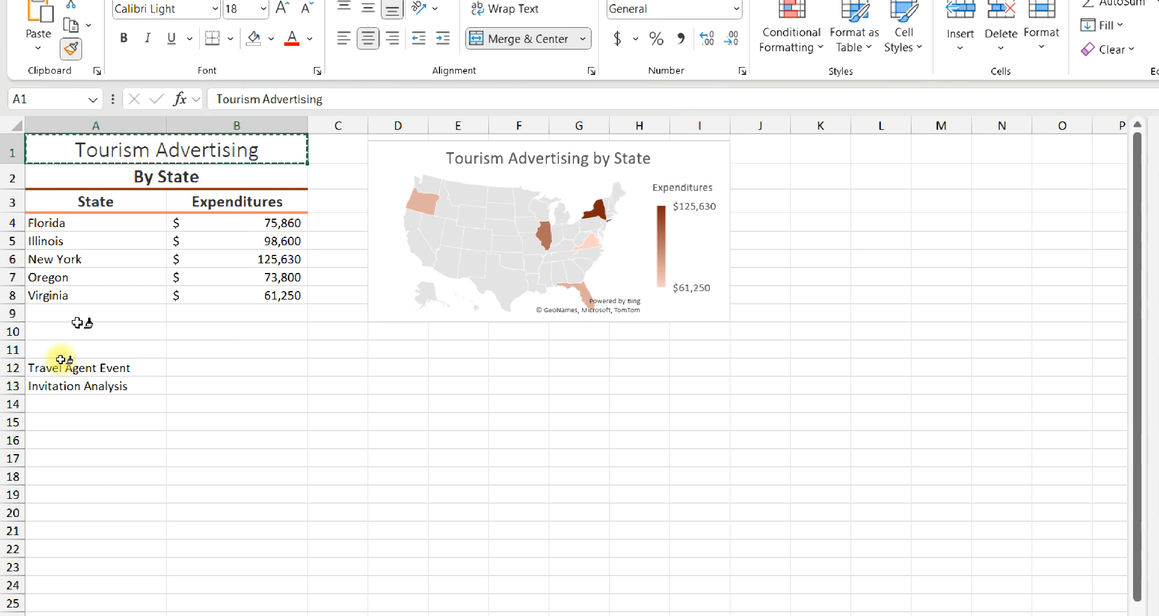
pyautogui.click(48, 365)
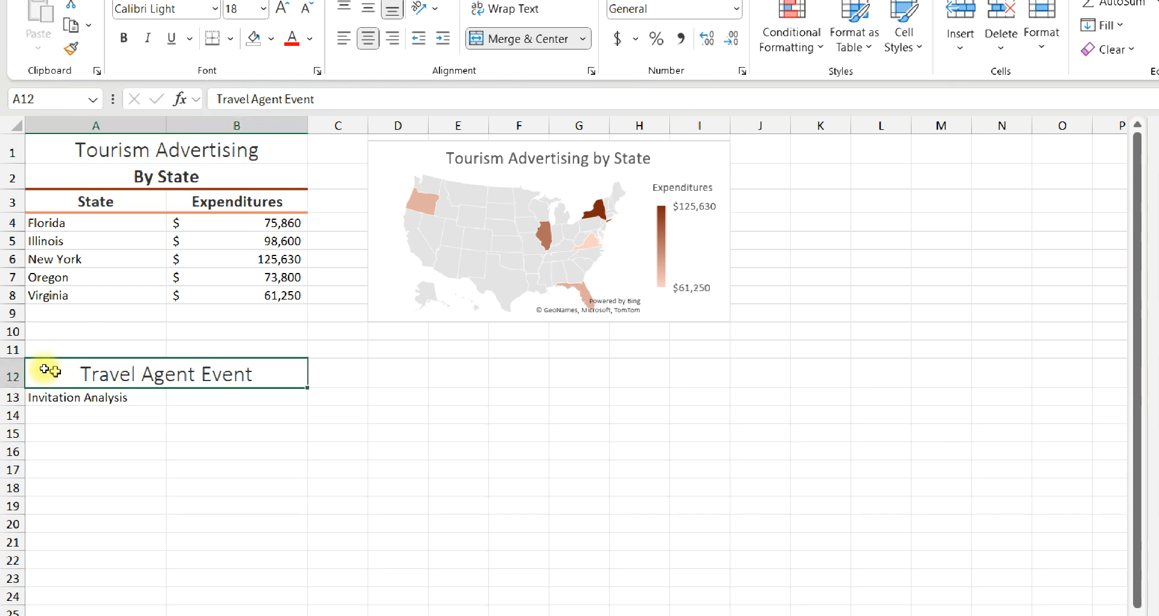
# Copy the formatting of the "By State" subtitle in A2 to the "Invitation Analysis" cell A13 with Format Painter
pyautogui.click(56, 397)
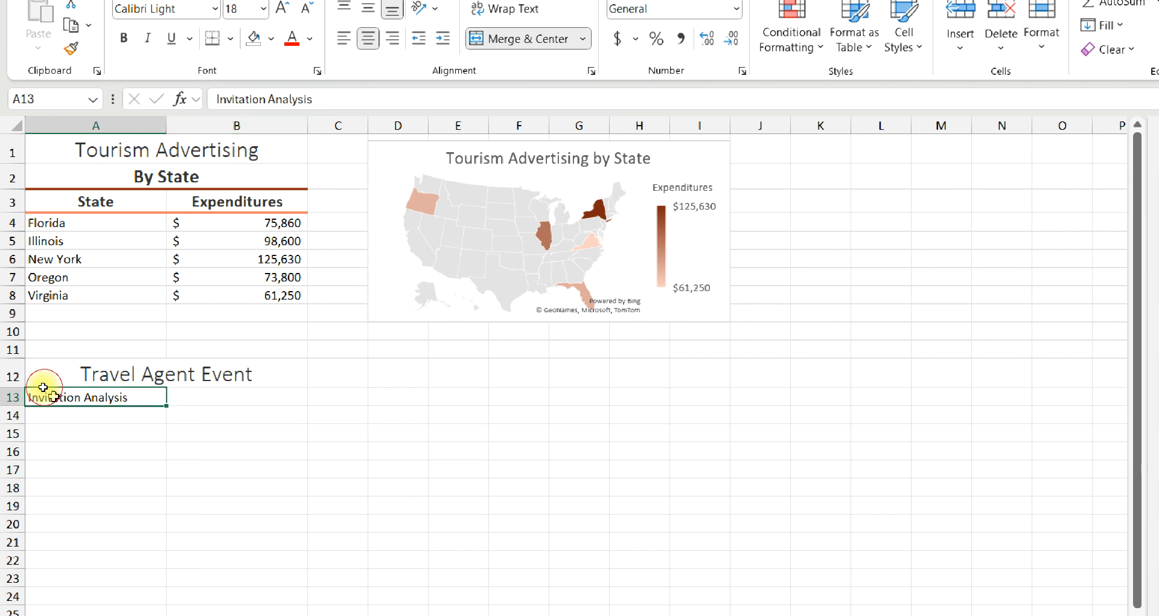
pyautogui.click(37, 176)
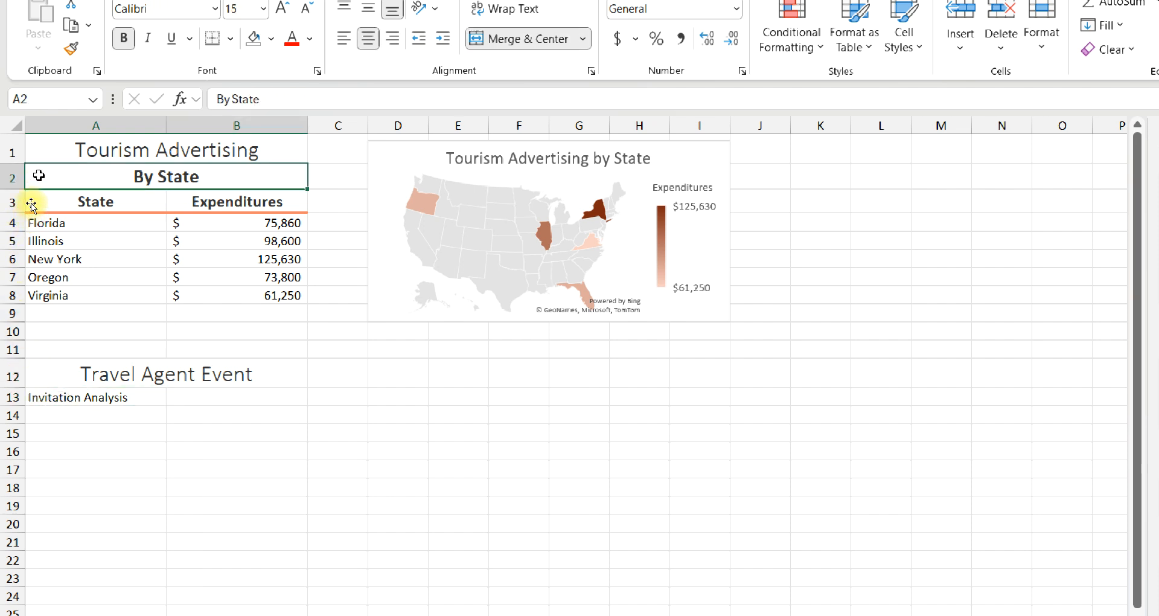
pyautogui.click(70, 50)
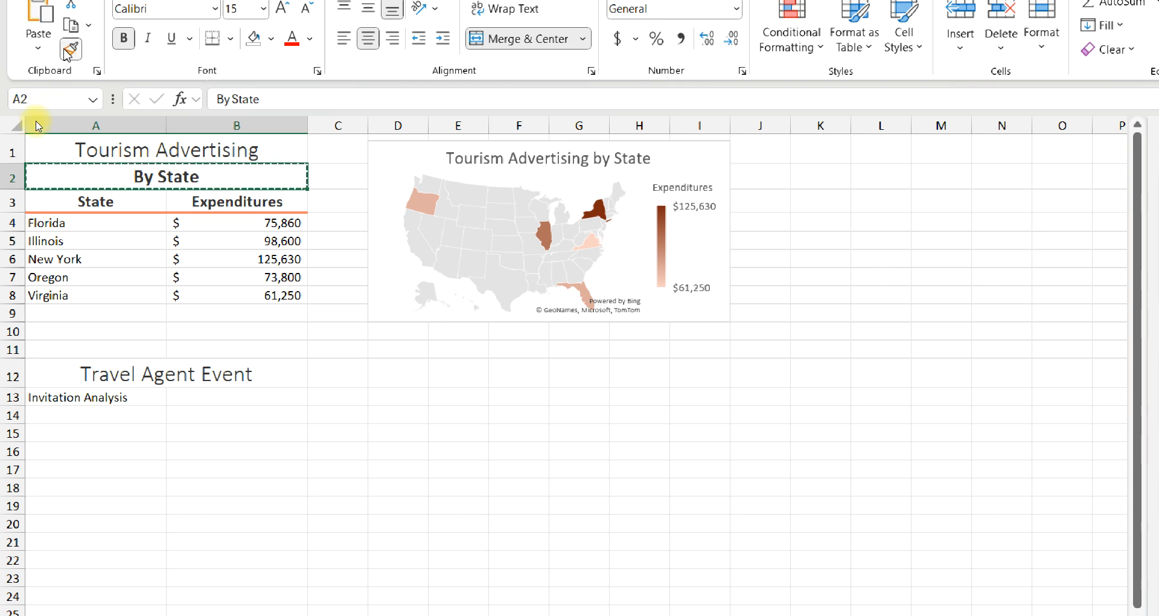
pyautogui.click(76, 394)
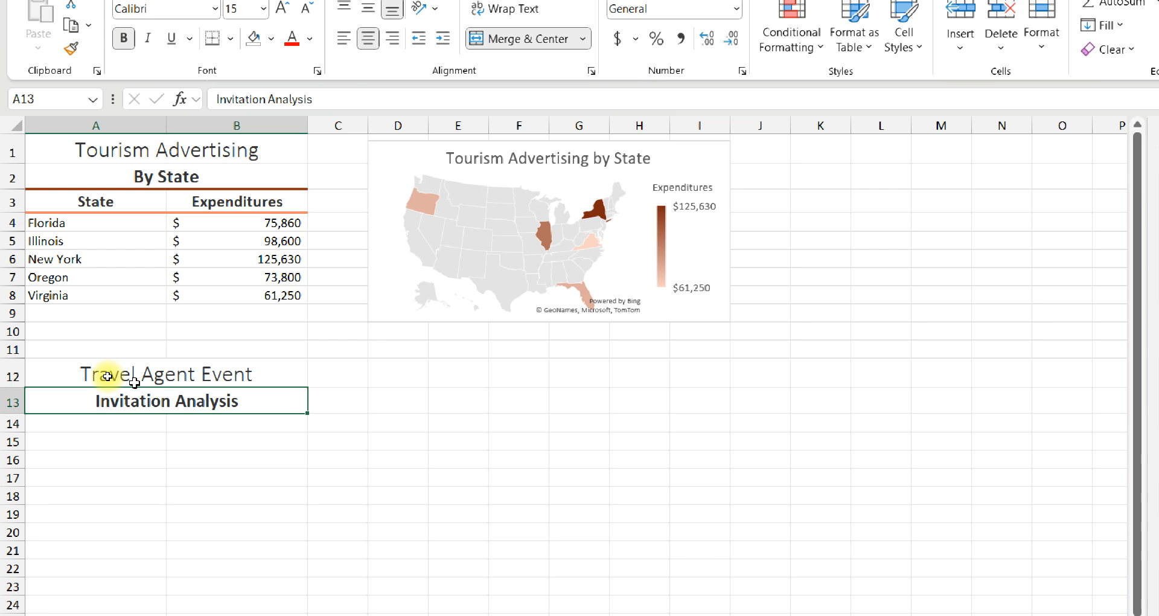
# Enter the label "Invited" in cell A14 and the value 225 in cell B14
pyautogui.click(65, 421)
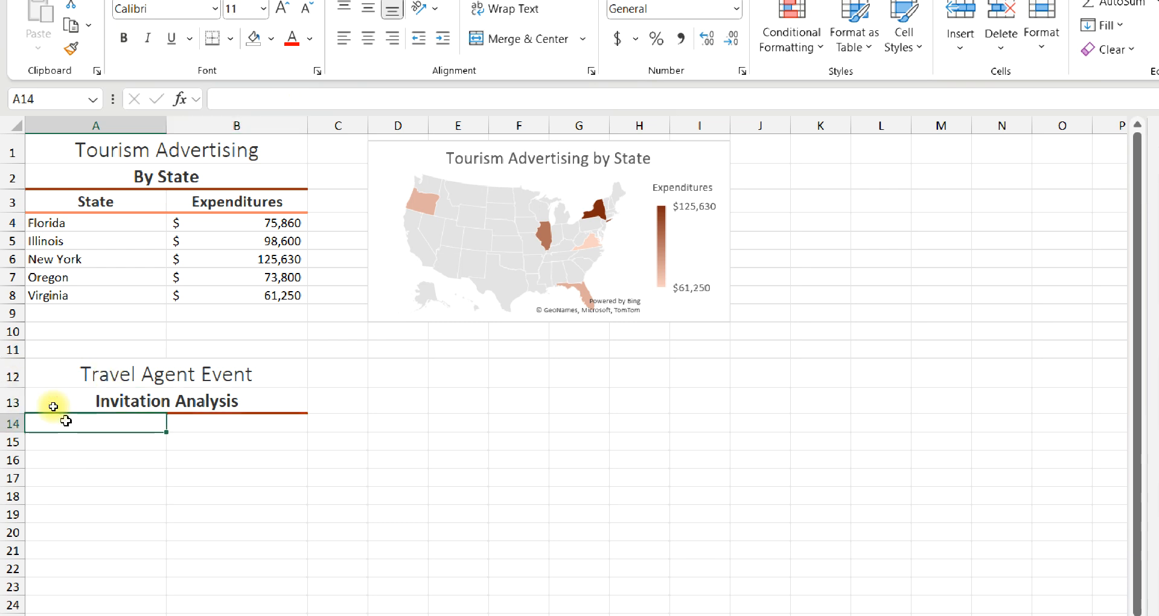
pyautogui.write('Invite')
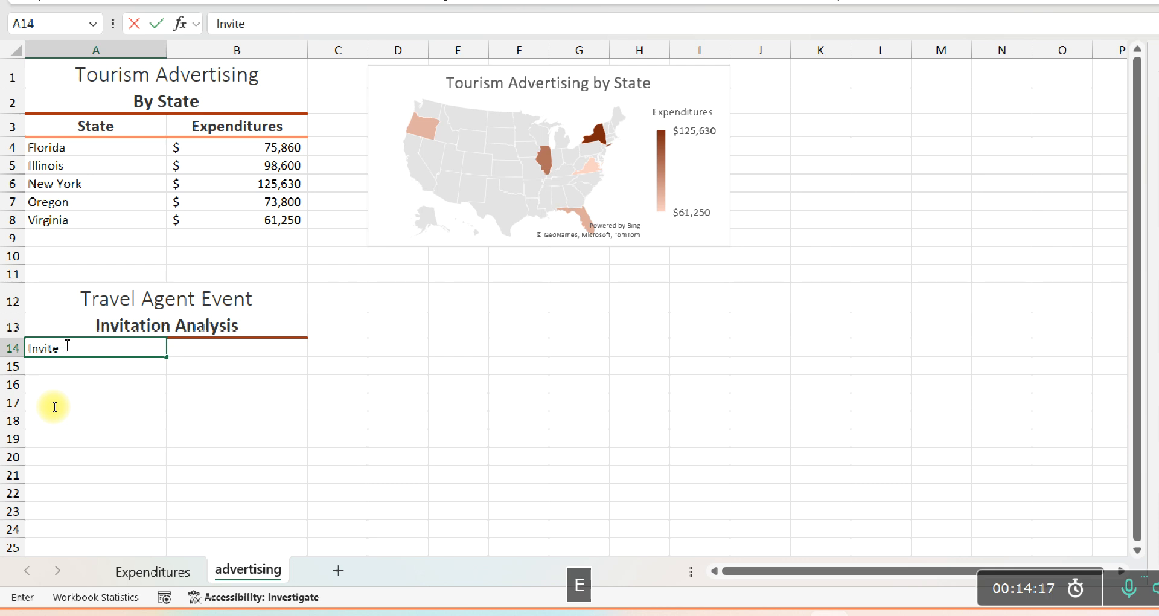
pyautogui.write('d')
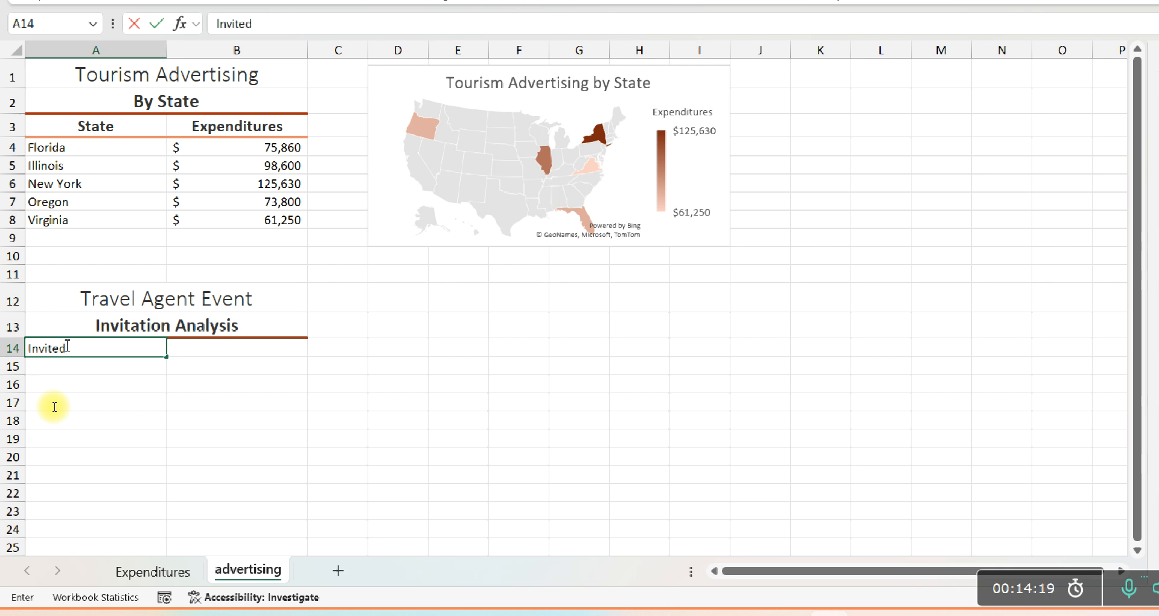
pyautogui.press('Tab')
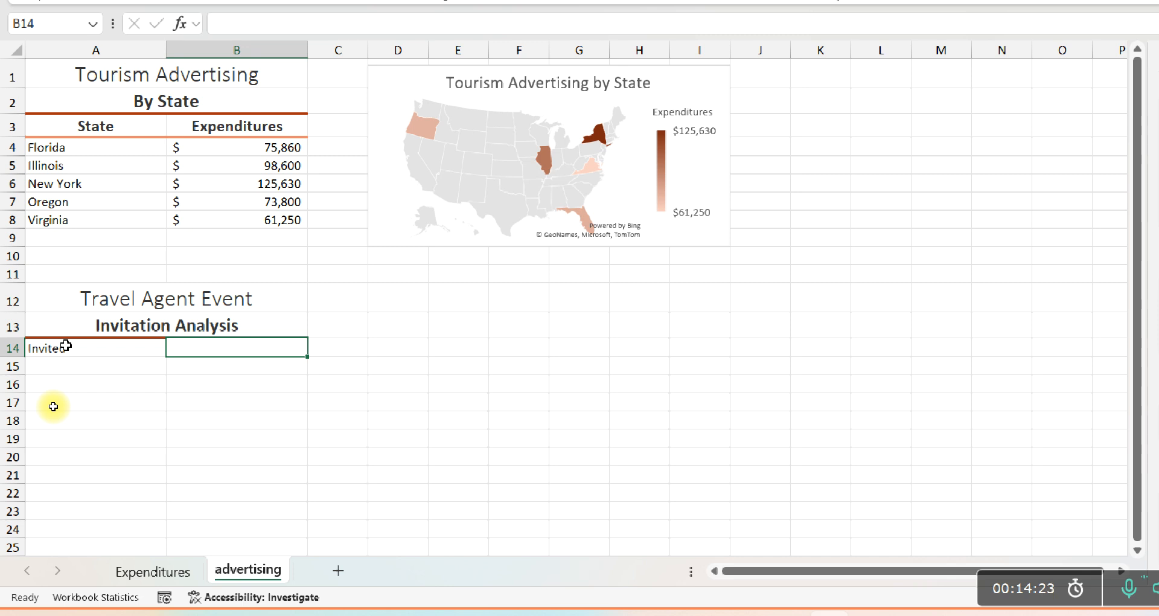
pyautogui.write('225')
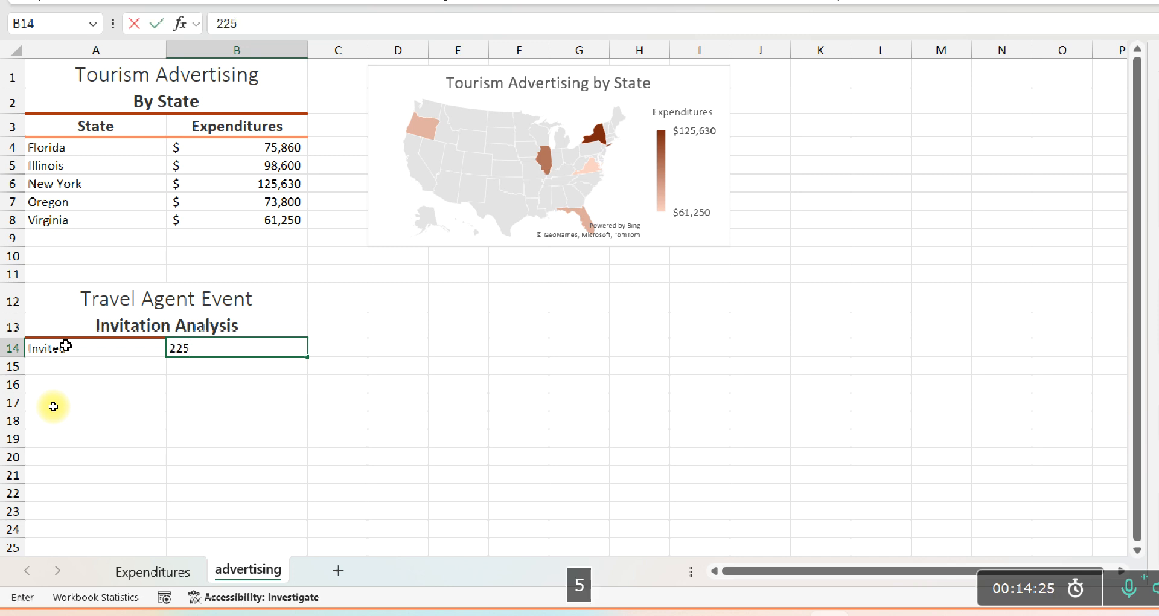
pyautogui.press('Return')
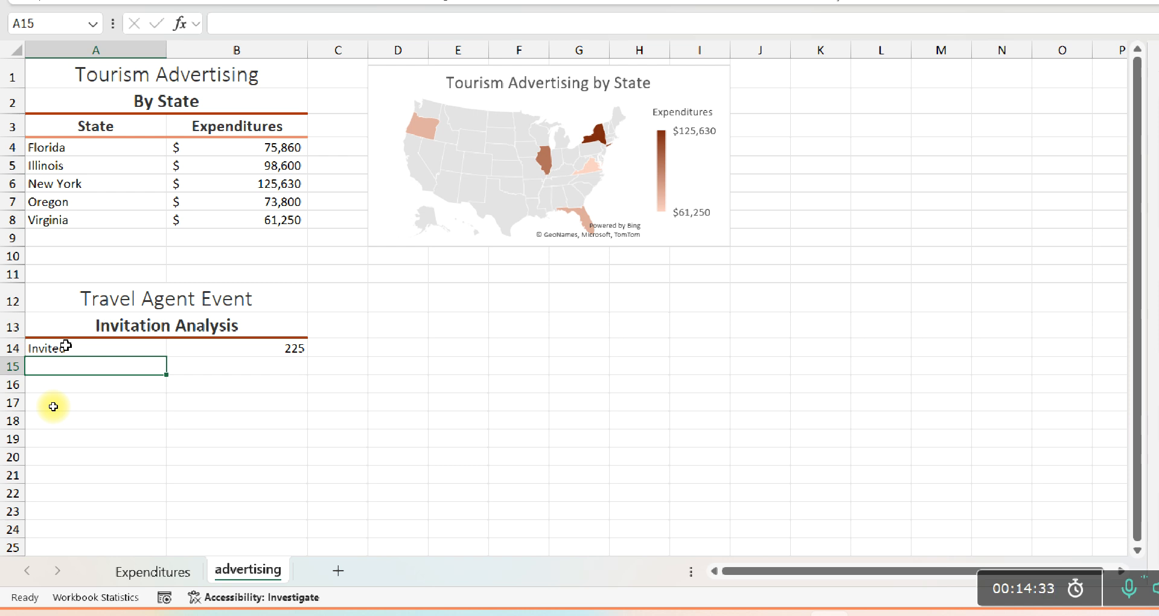
# Enter the label "Responded Yes" in cell A15 and the value 182 in cell B15
pyautogui.write('Respo')
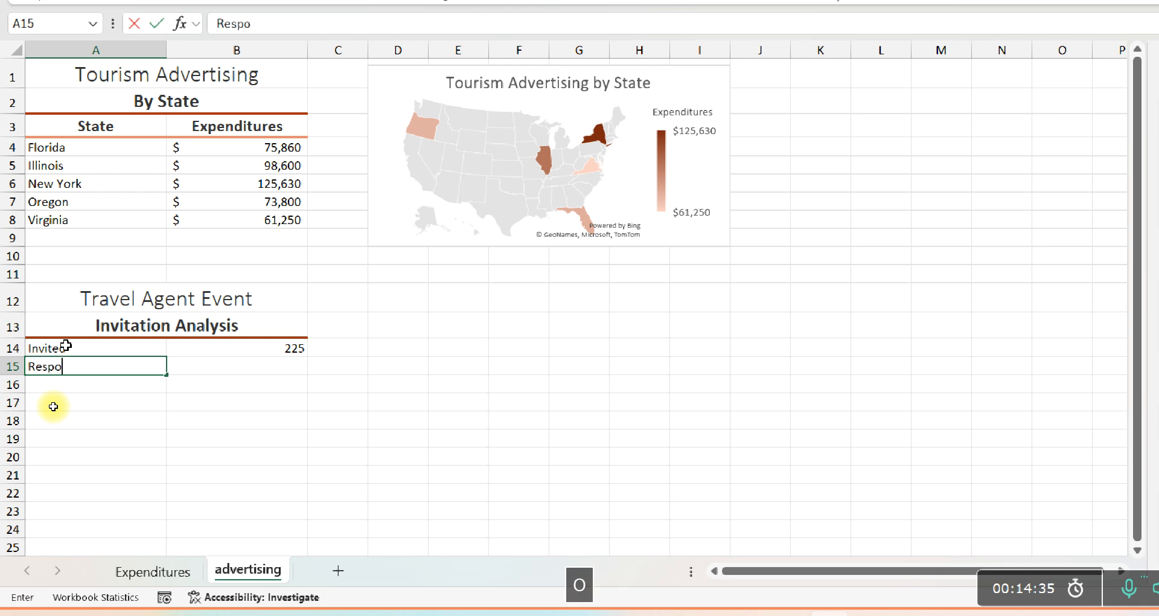
pyautogui.write('nded')
pyautogui.press('Tab')
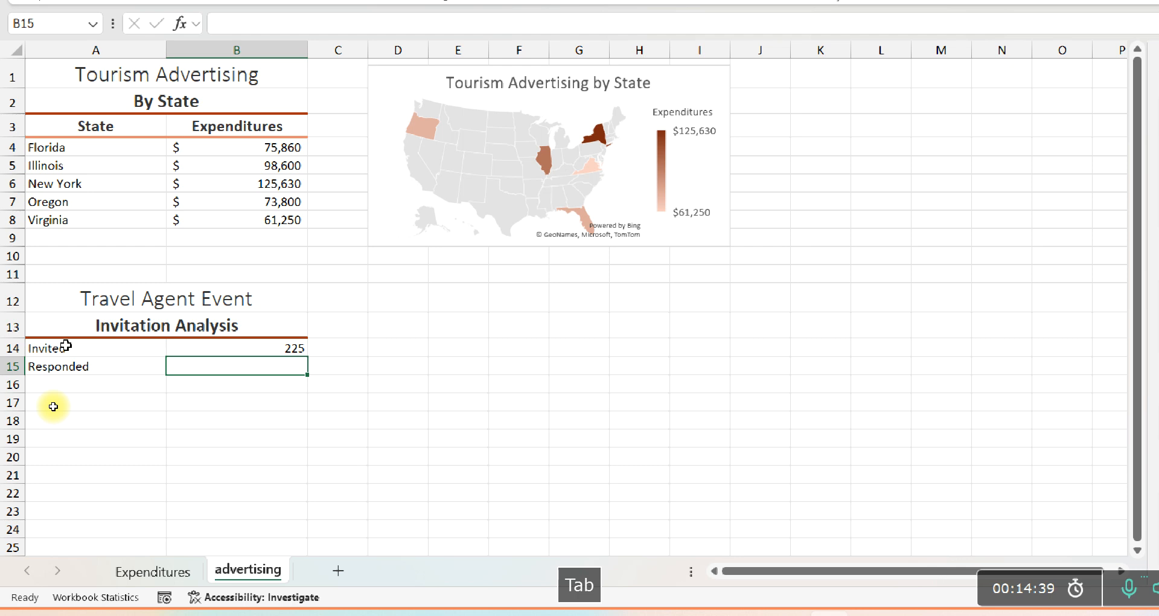
pyautogui.click(92, 362)
pyautogui.doubleClick(102, 363)
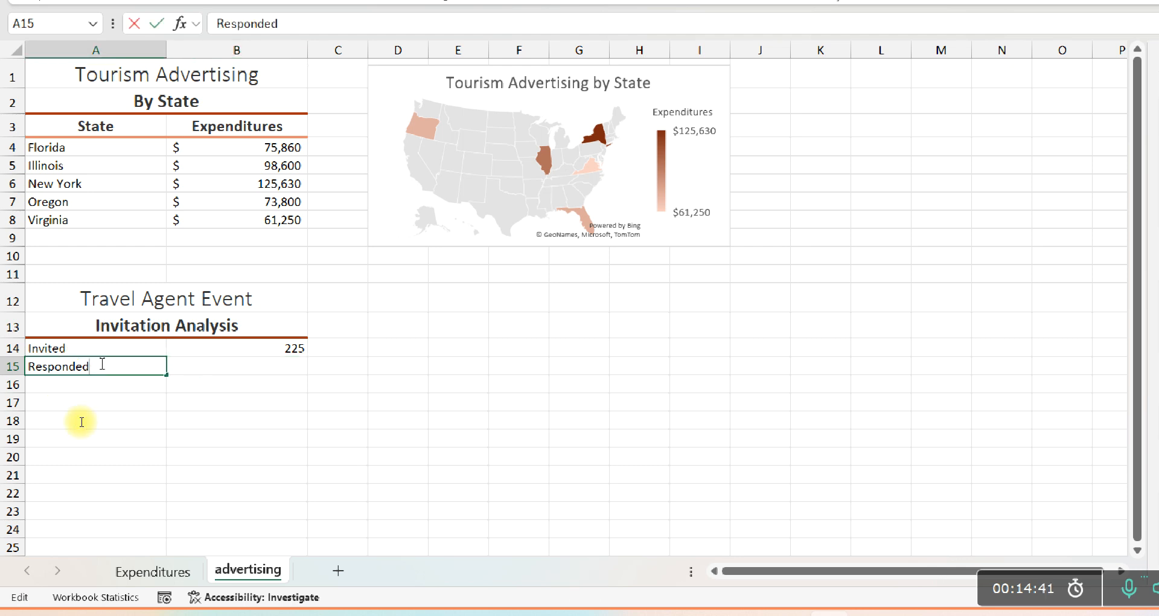
pyautogui.write('Yes')
pyautogui.press('Tab')
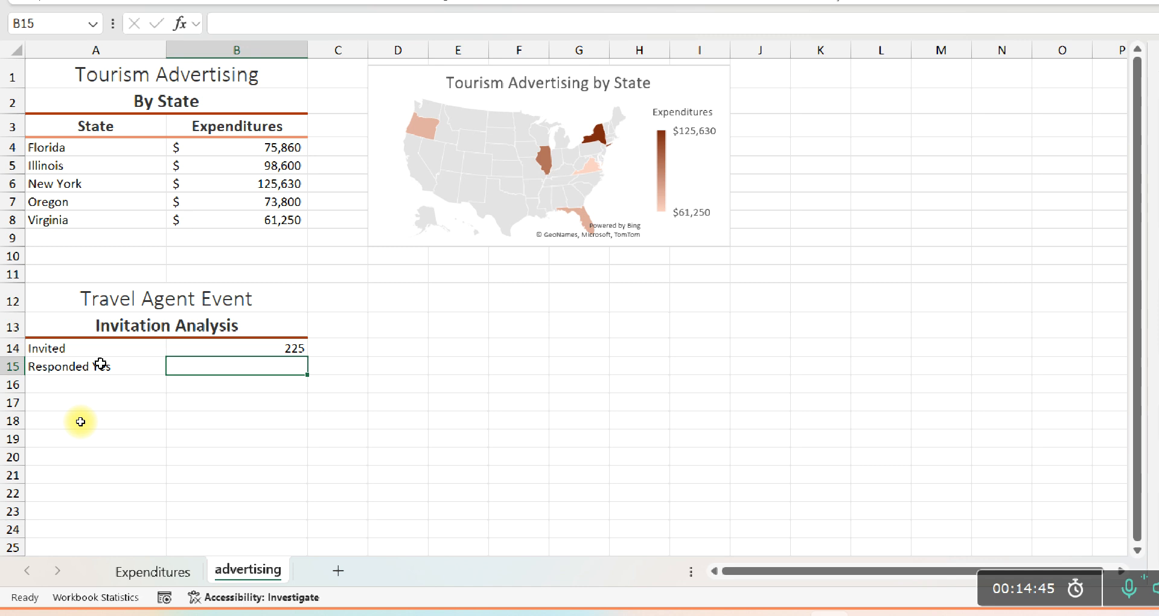
pyautogui.write('182')
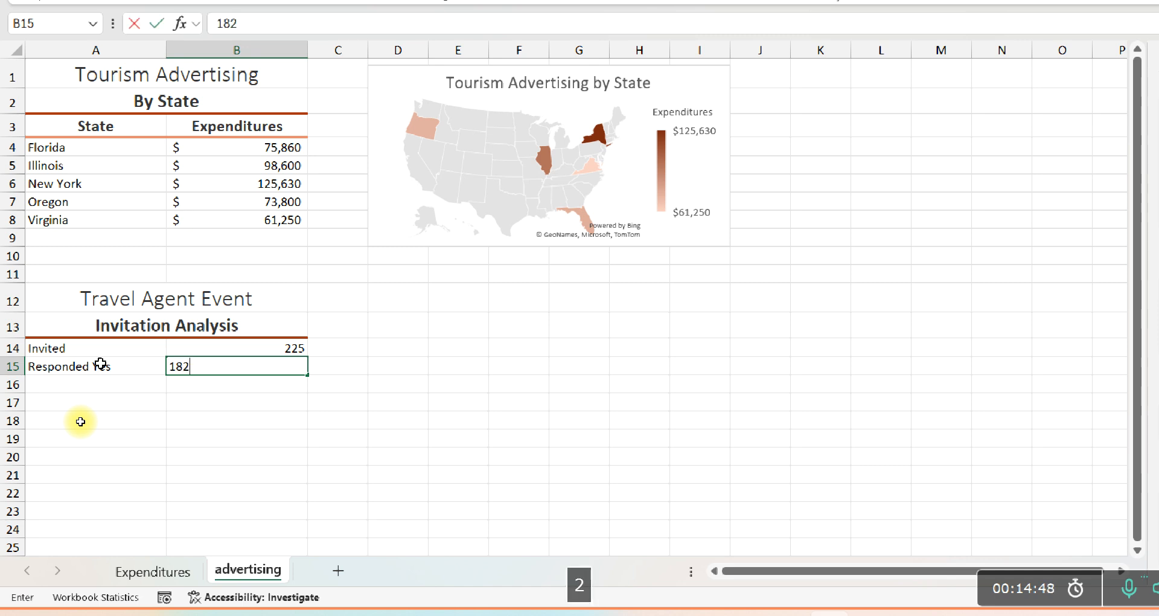
pyautogui.press('Return')
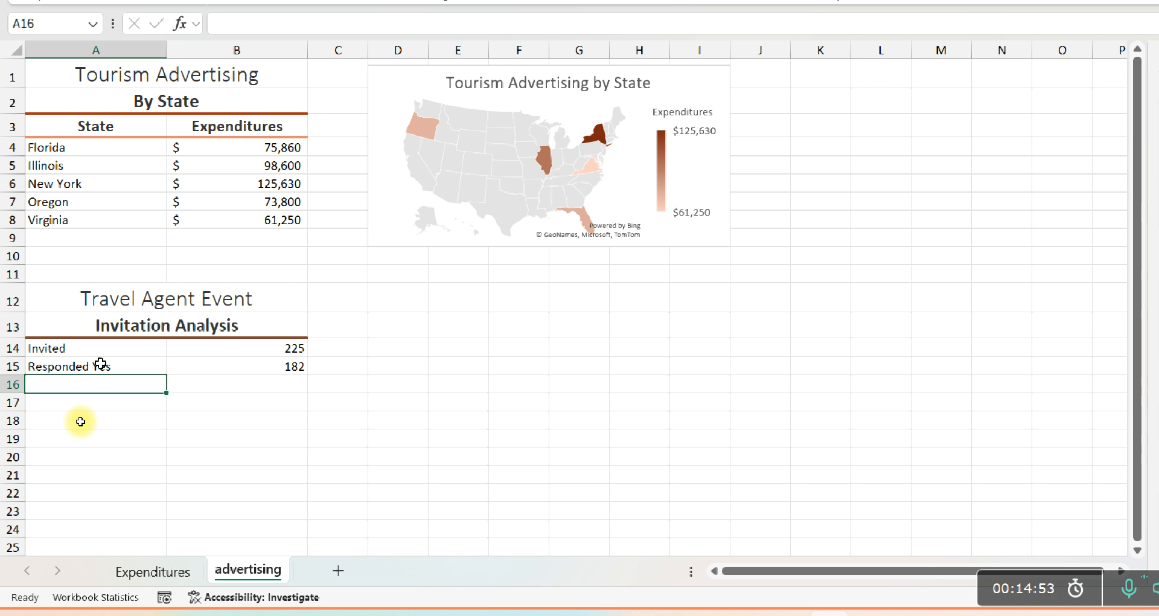
# Enter the label "Attended" in cell A16 and the value 145 in cell B16
pyautogui.write('A')
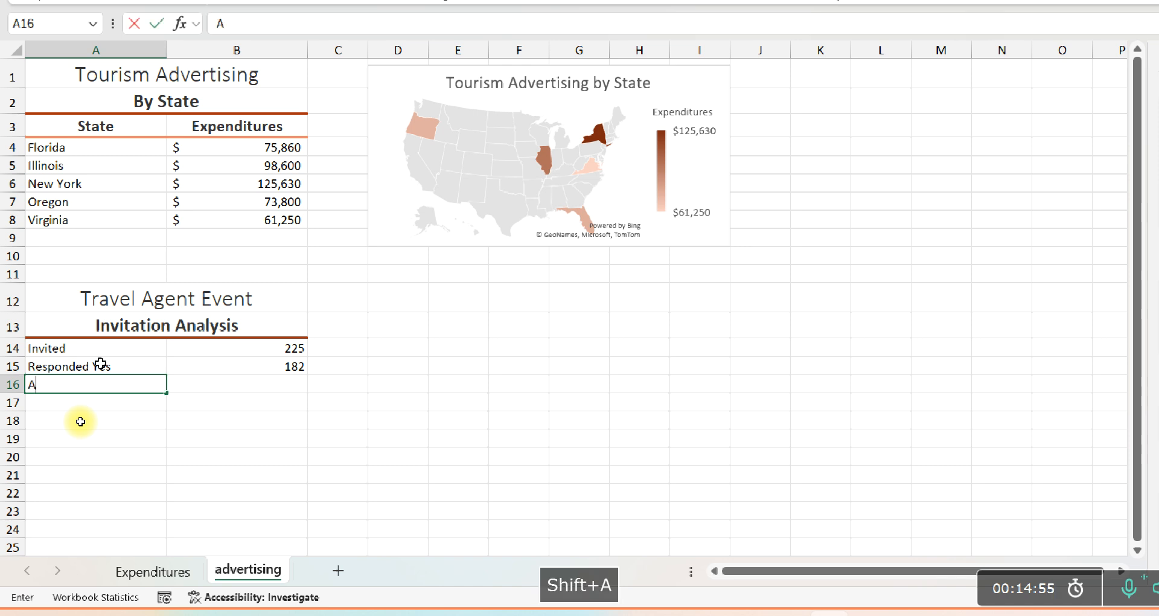
pyautogui.write('ttende')
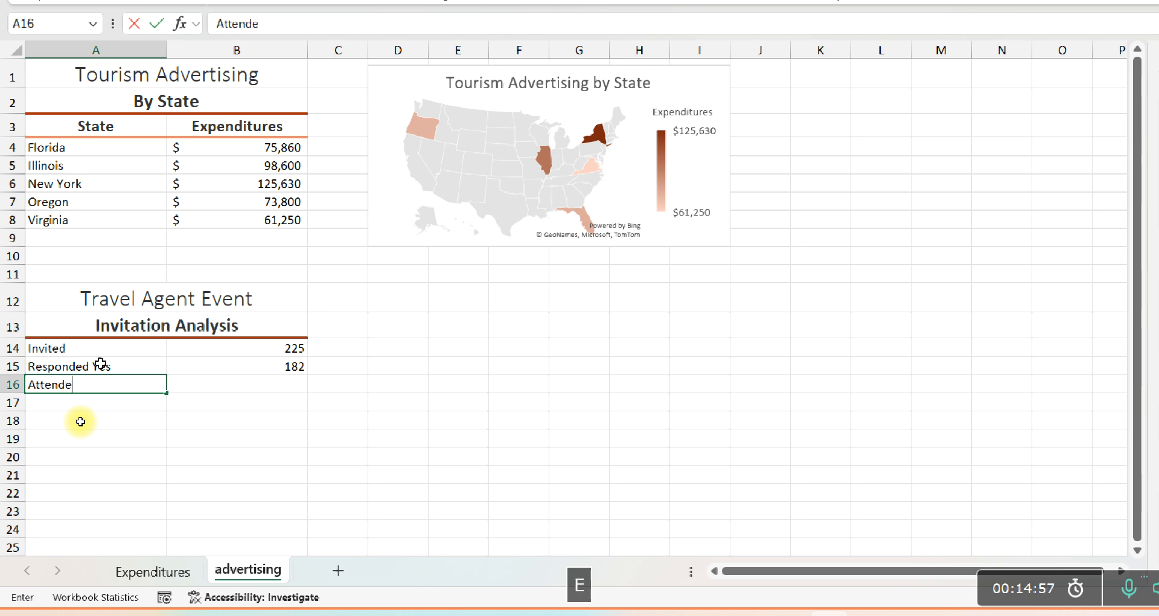
pyautogui.write('d')
pyautogui.press('Tab')
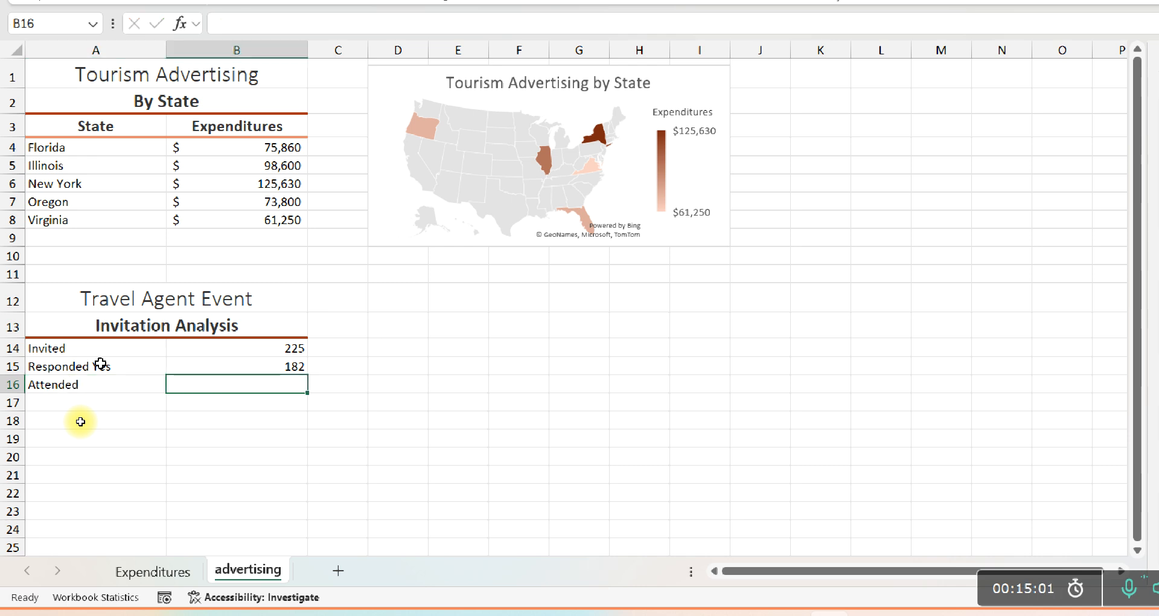
pyautogui.write('145')
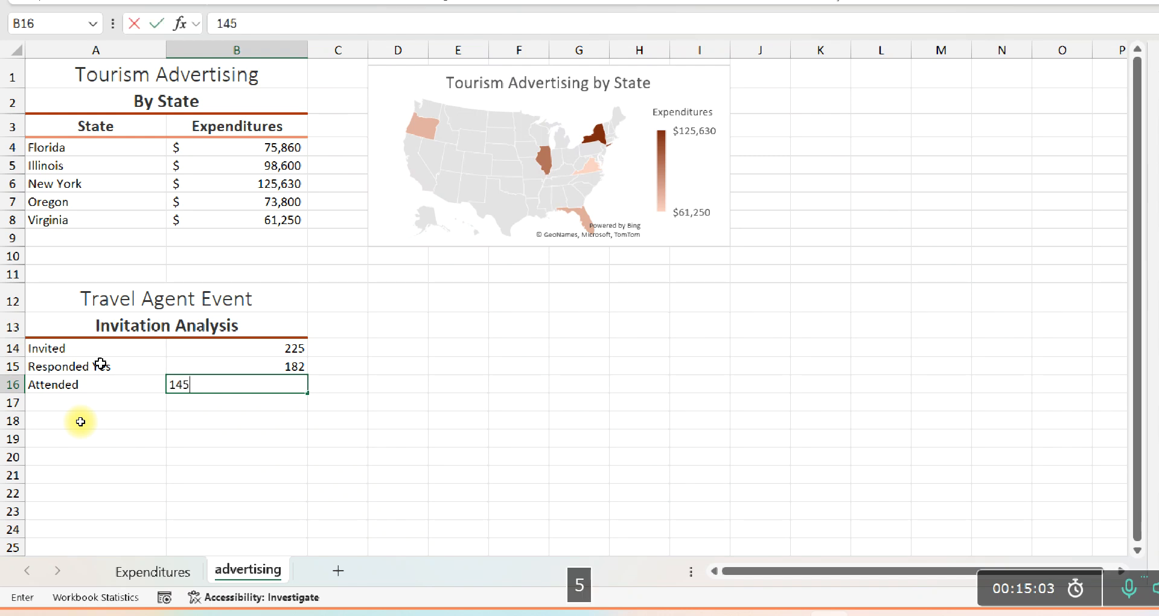
pyautogui.press('Return')
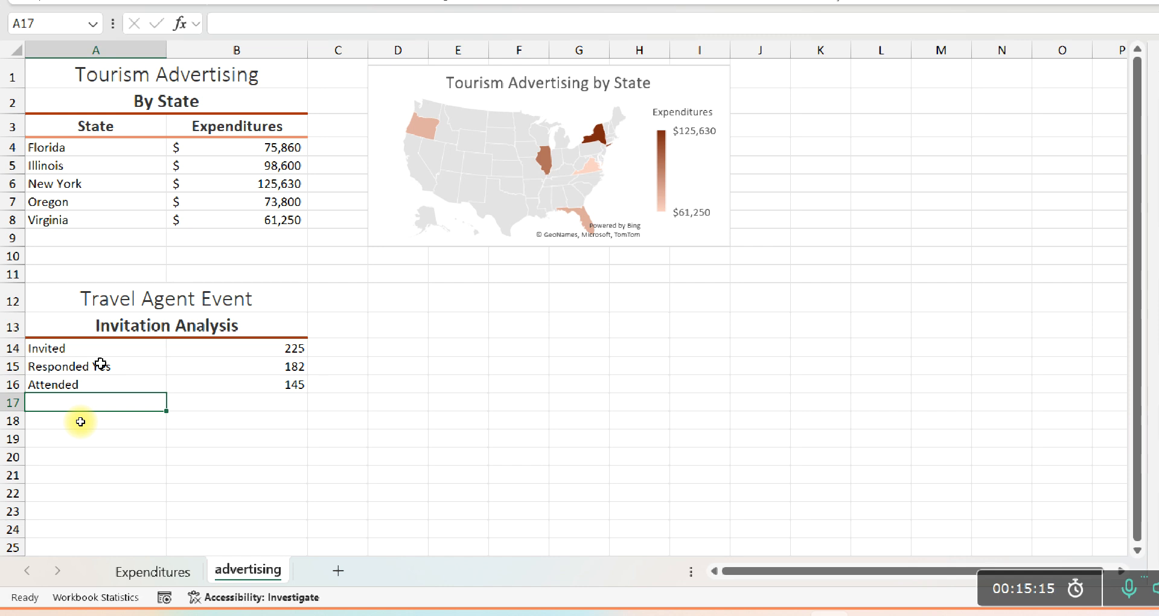
# Undo the invitation labels and values entered in A14:B16, keeping the formatted headings above them
pyautogui.click(84, 348)
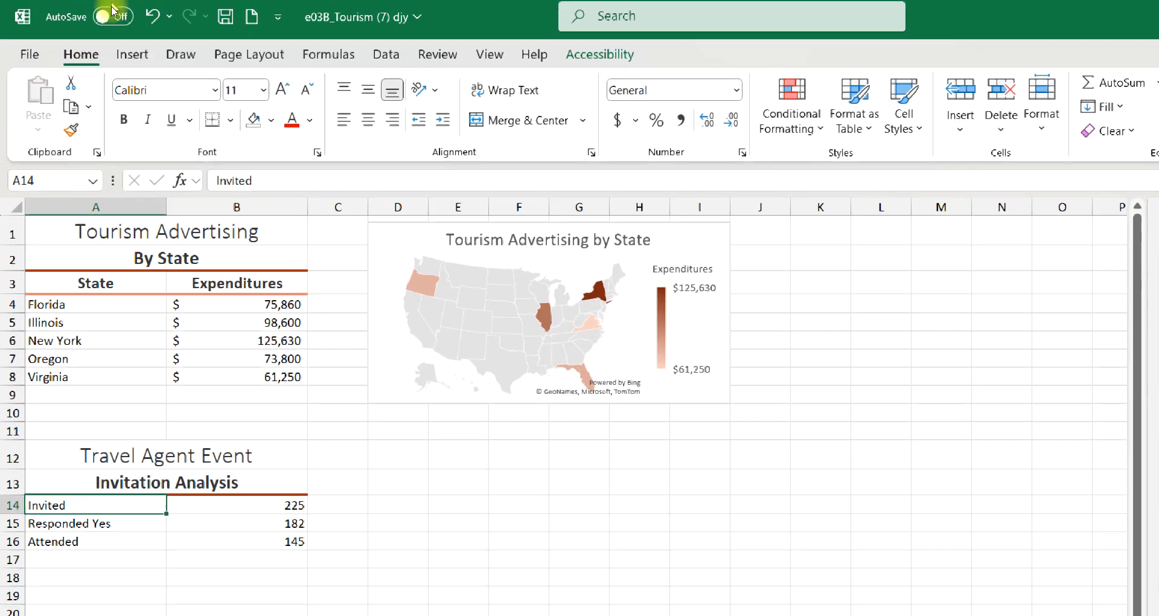
pyautogui.click(148, 12)
pyautogui.click(148, 12)
pyautogui.click(148, 12)
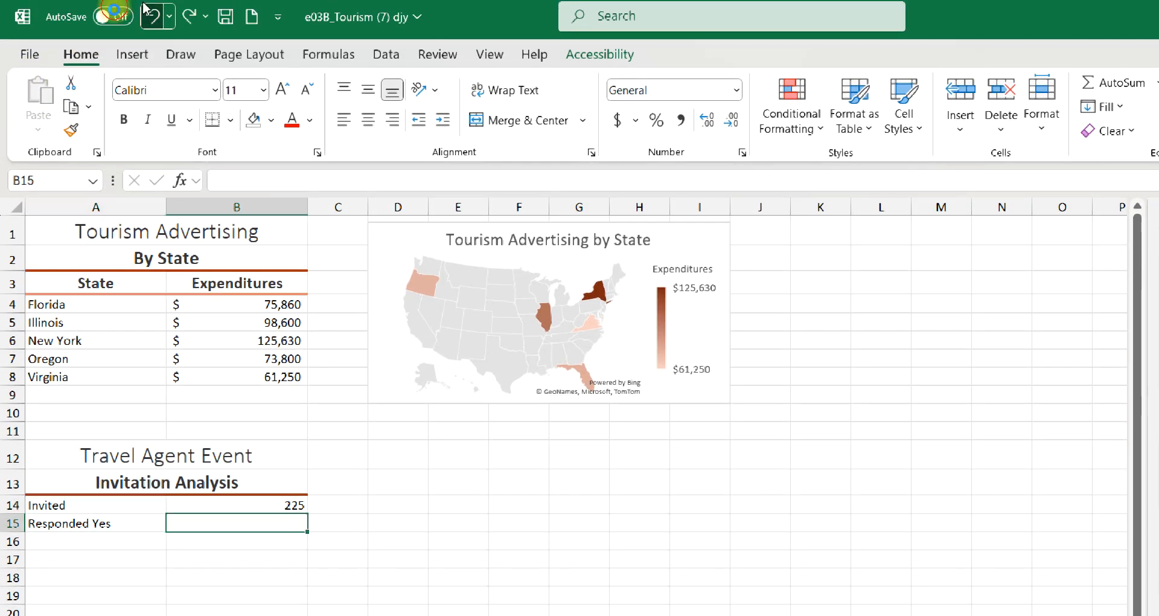
pyautogui.click(148, 13)
pyautogui.click(148, 12)
pyautogui.click(148, 12)
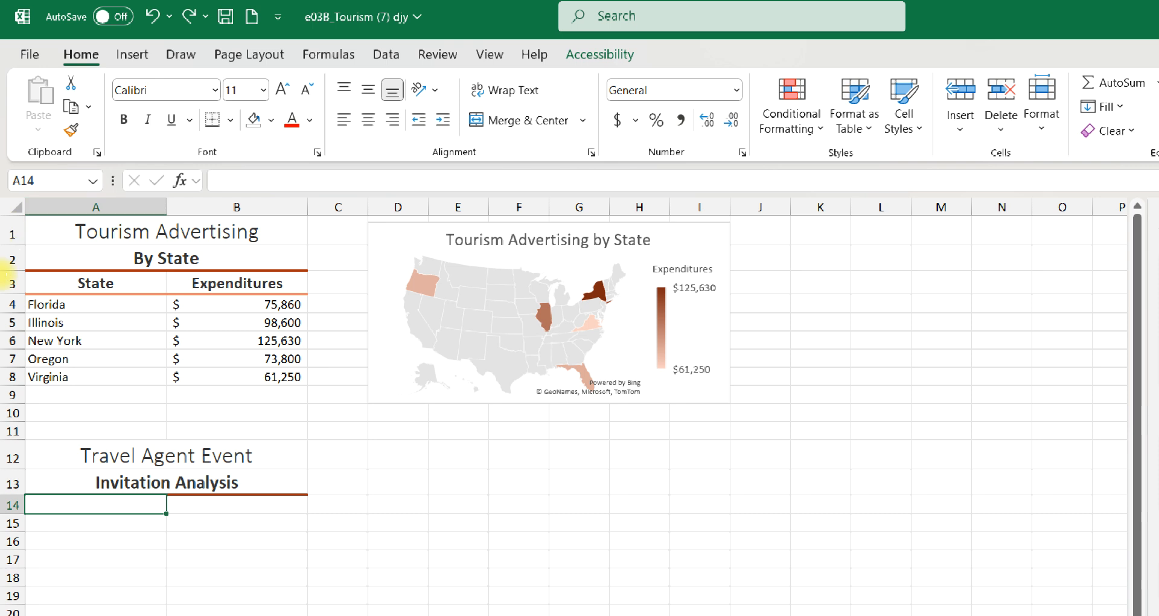
# Enter the label "Invited" in cell A15 and the value 225 in cell B15
pyautogui.click(53, 526)
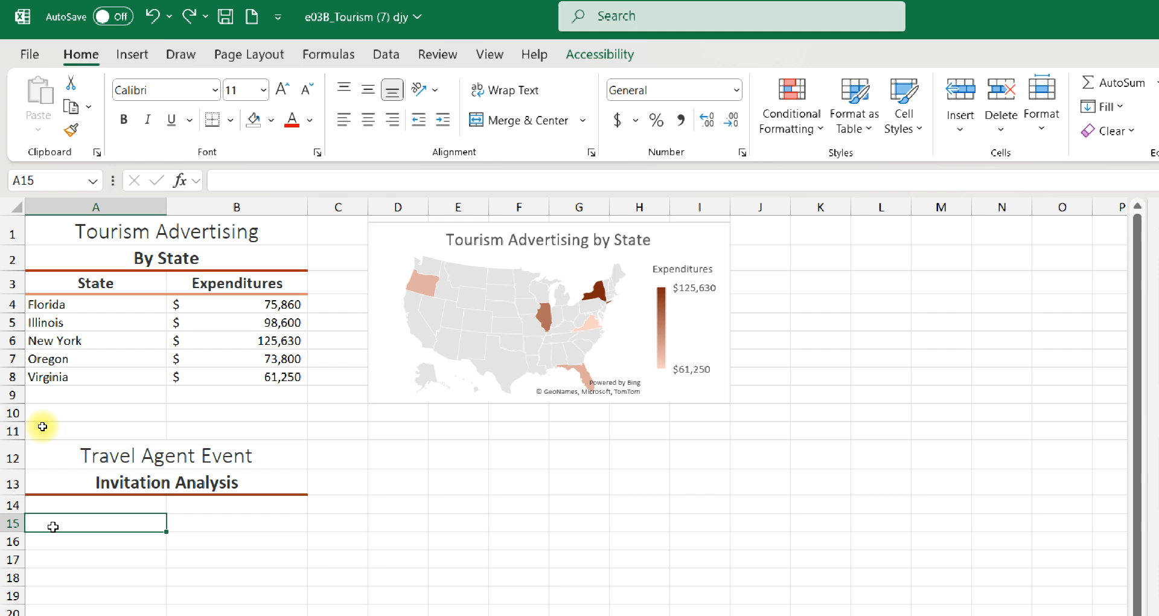
pyautogui.write('Invite')
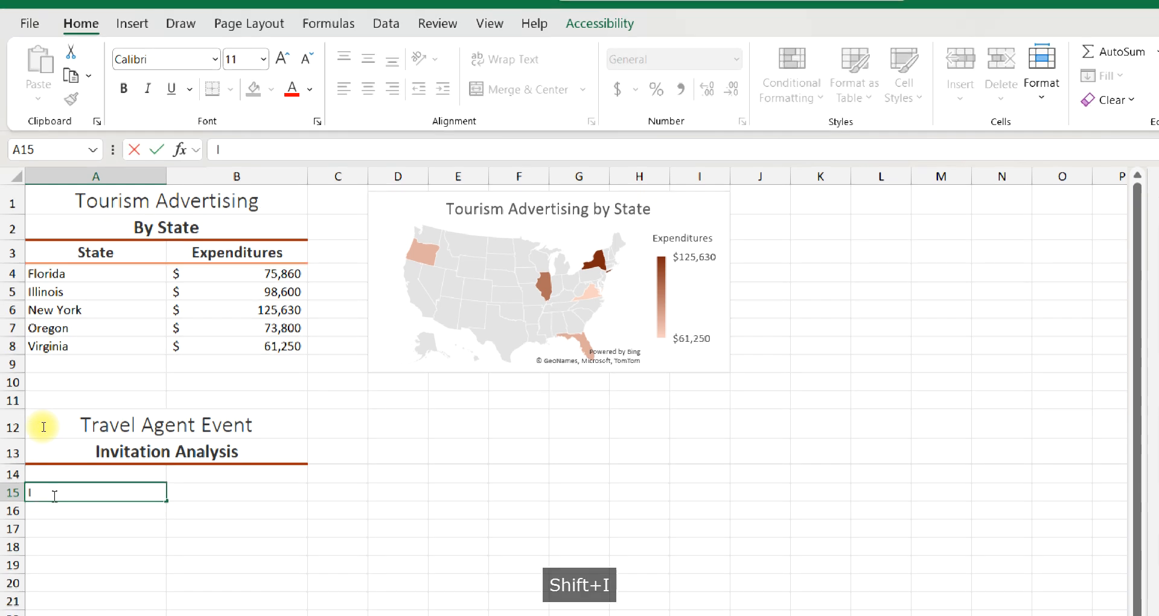
pyautogui.write('d')
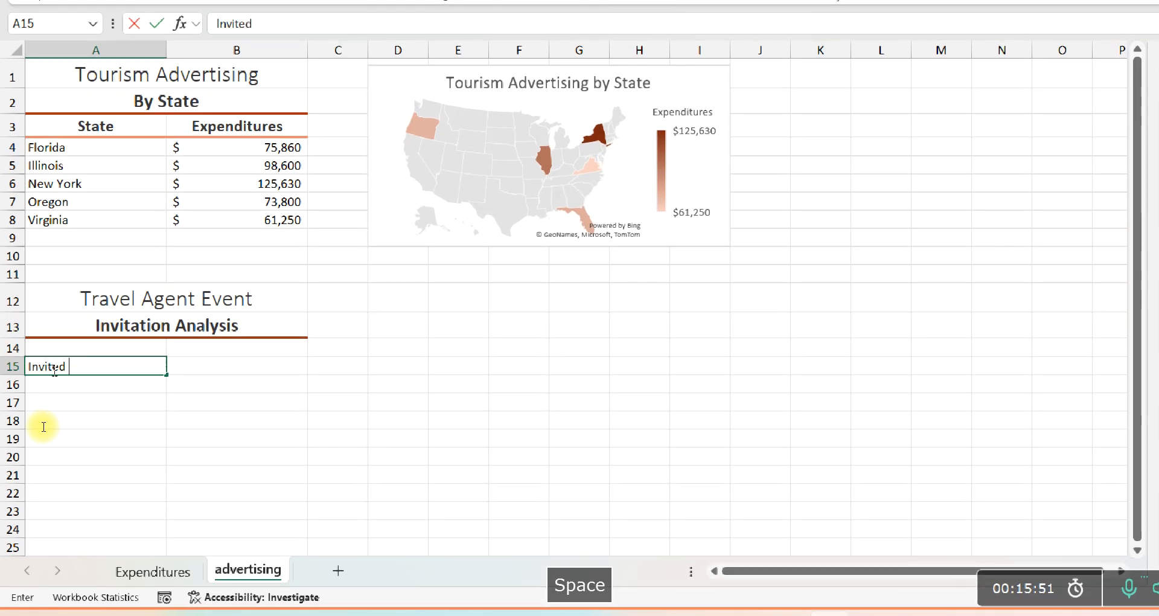
pyautogui.press('BackSpace')
pyautogui.press('Tab')
pyautogui.write('224')
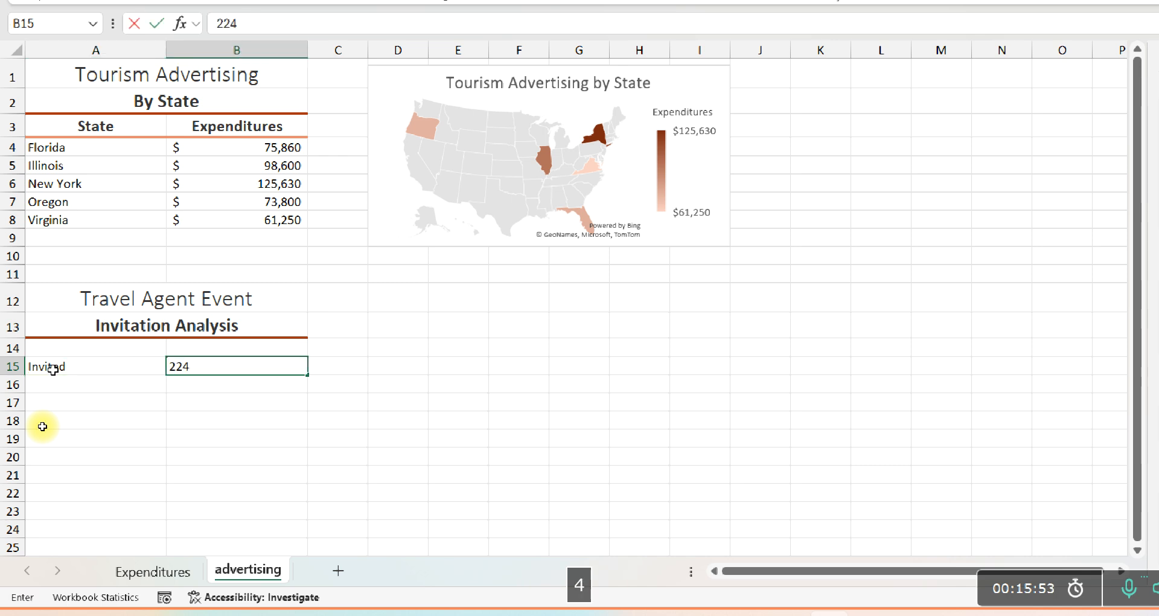
pyautogui.press('BackSpace')
pyautogui.write('5')
pyautogui.press('Return')
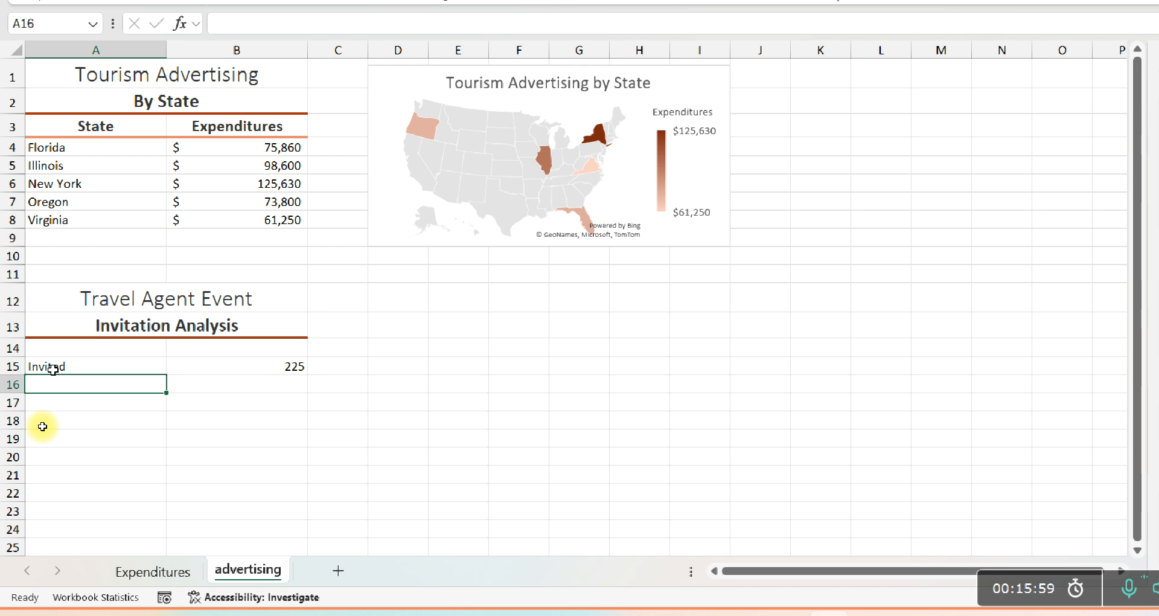
# Enter the label "Responded Yes" in cell A16 and the value 182 in cell B16
pyautogui.write('Respo')
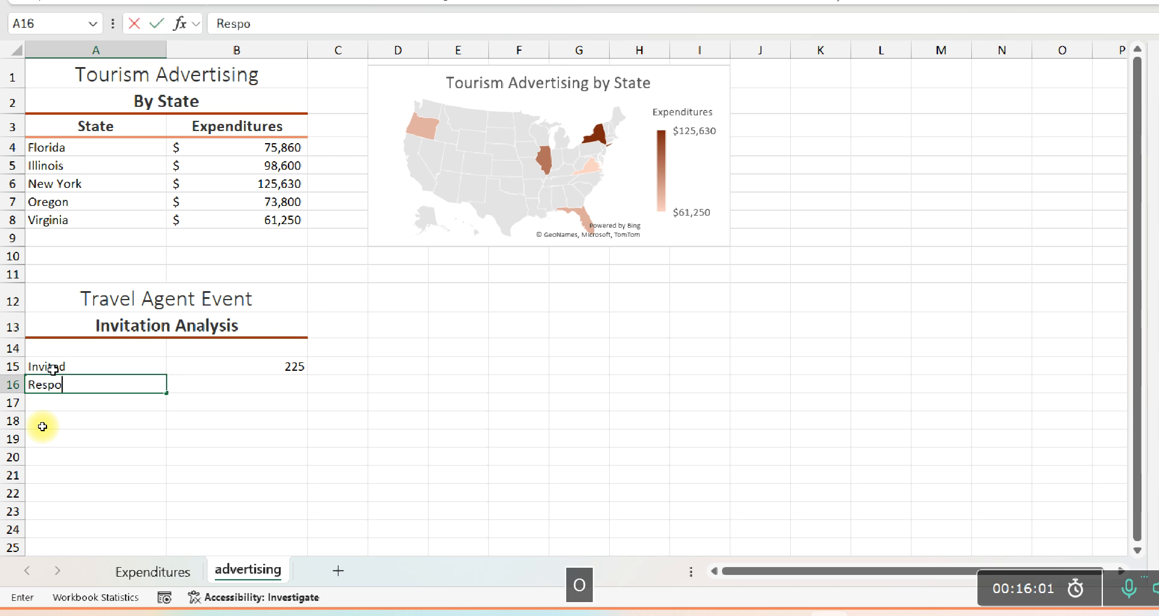
pyautogui.write('nded Y')
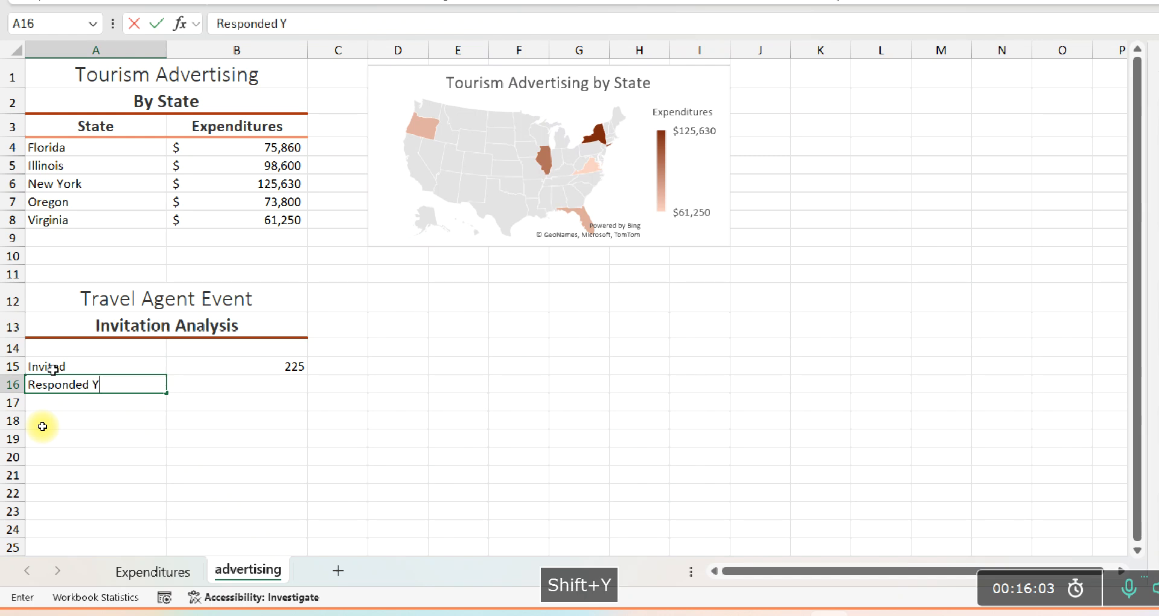
pyautogui.write('es')
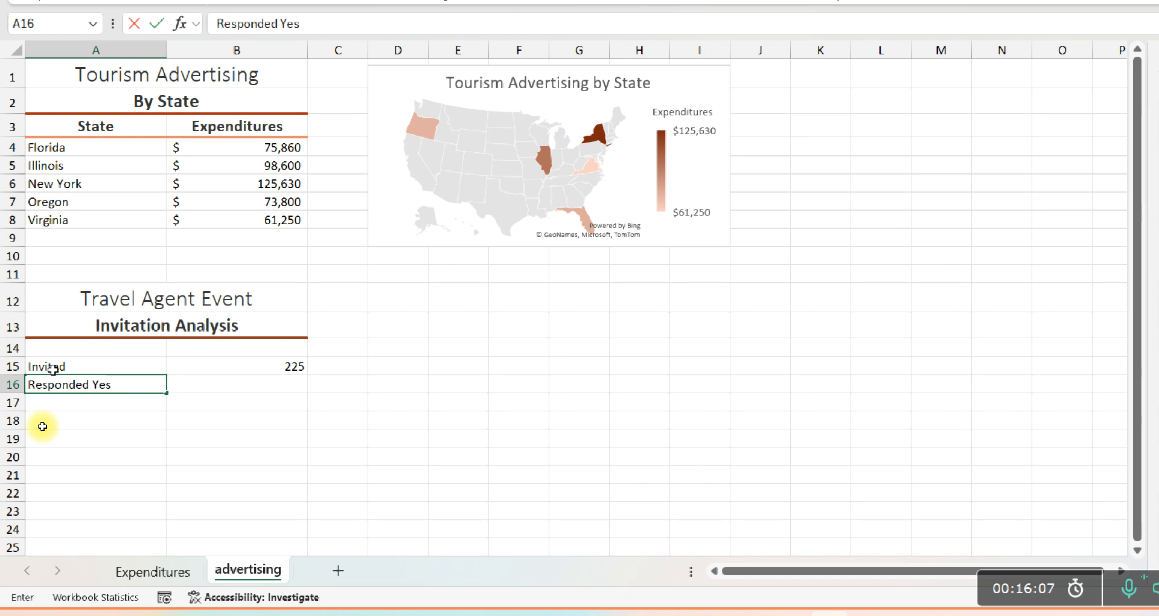
pyautogui.press('Tab')
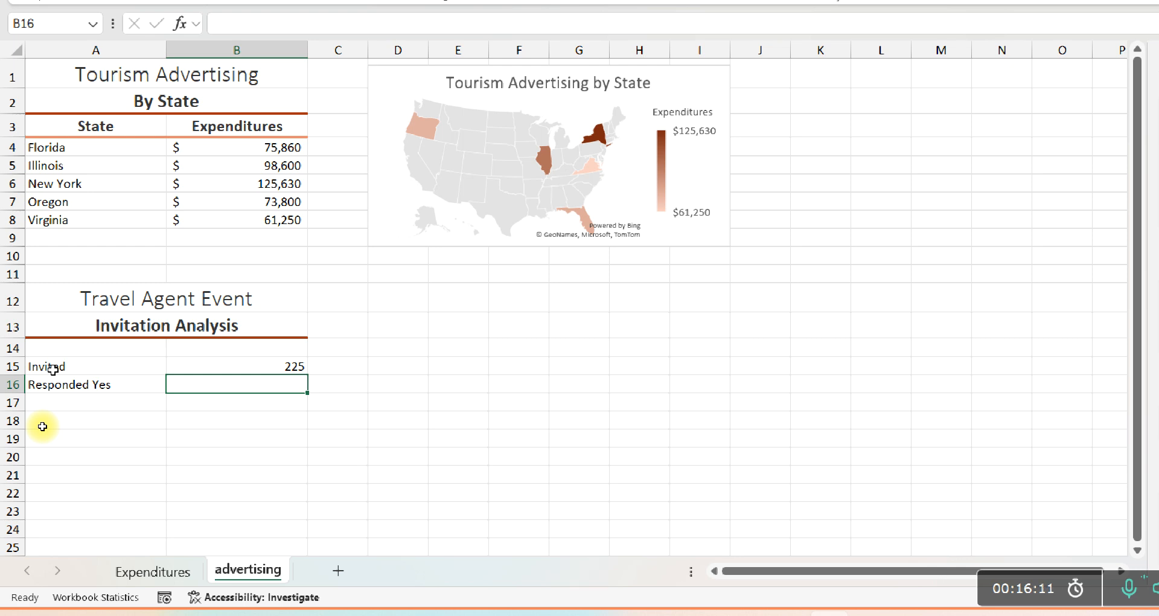
pyautogui.write('182')
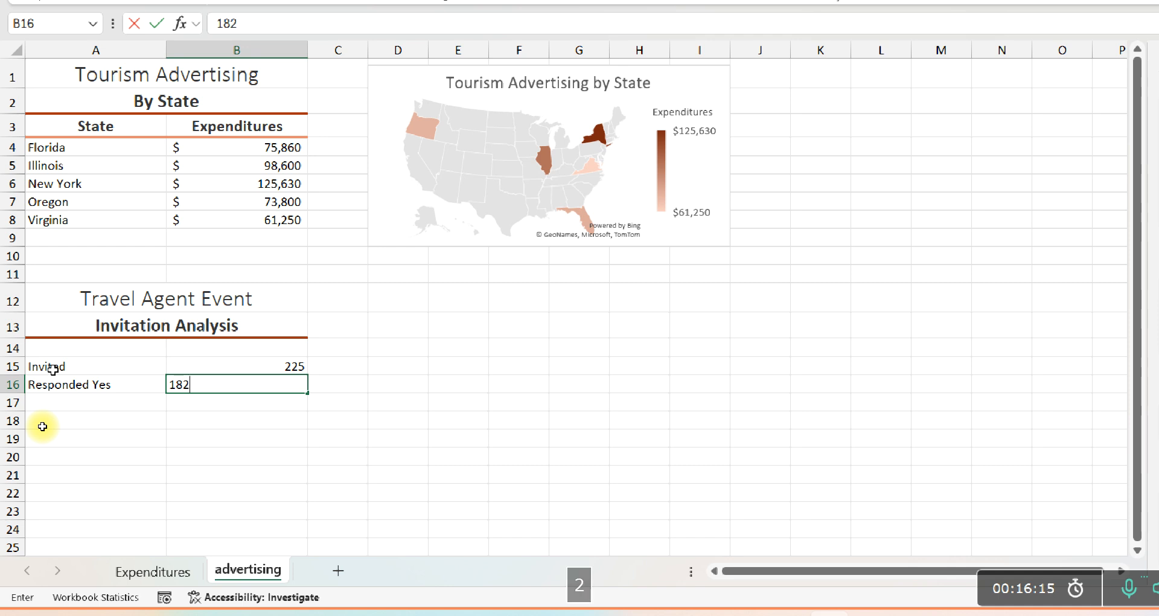
pyautogui.press('Return')
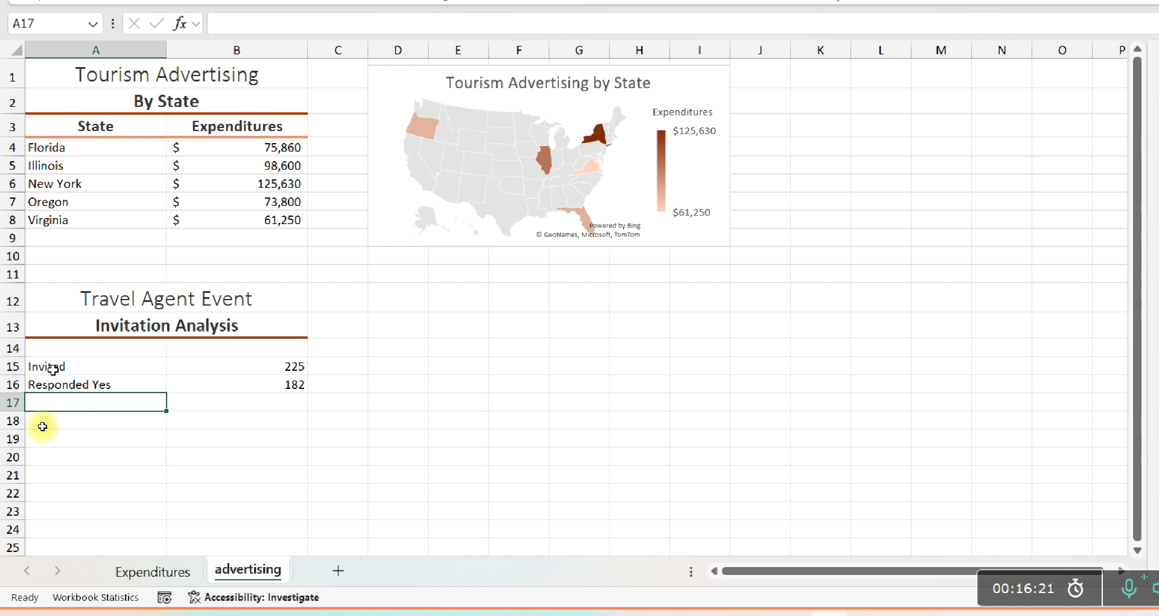
# Enter the label "Attended" in cell A17 and the value 145 in cell B17
pyautogui.write('Attended')
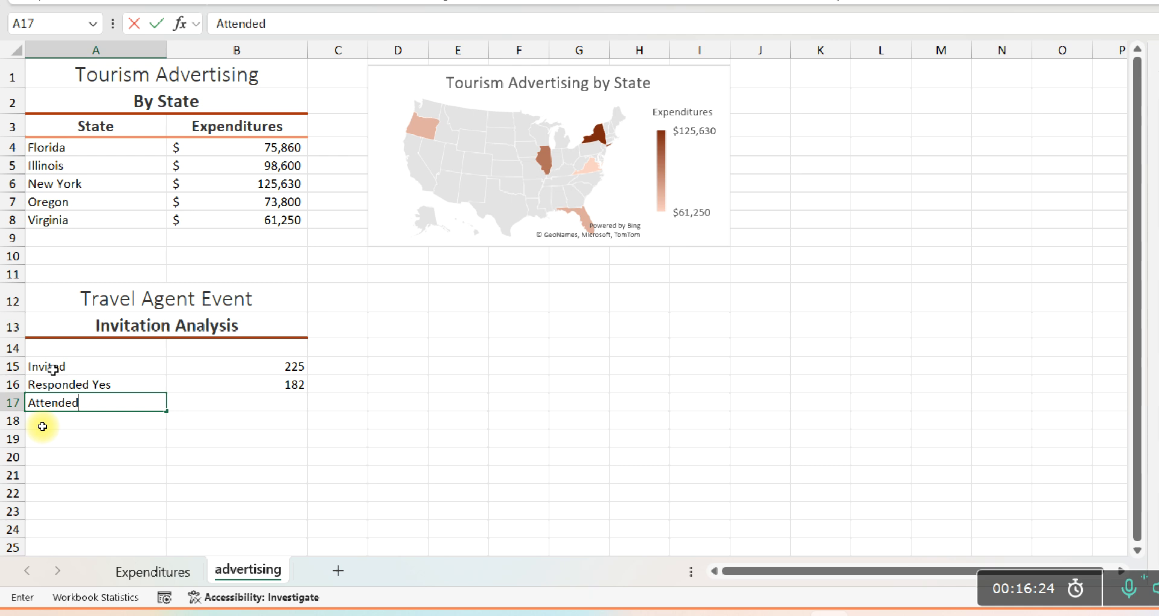
pyautogui.press('Tab')
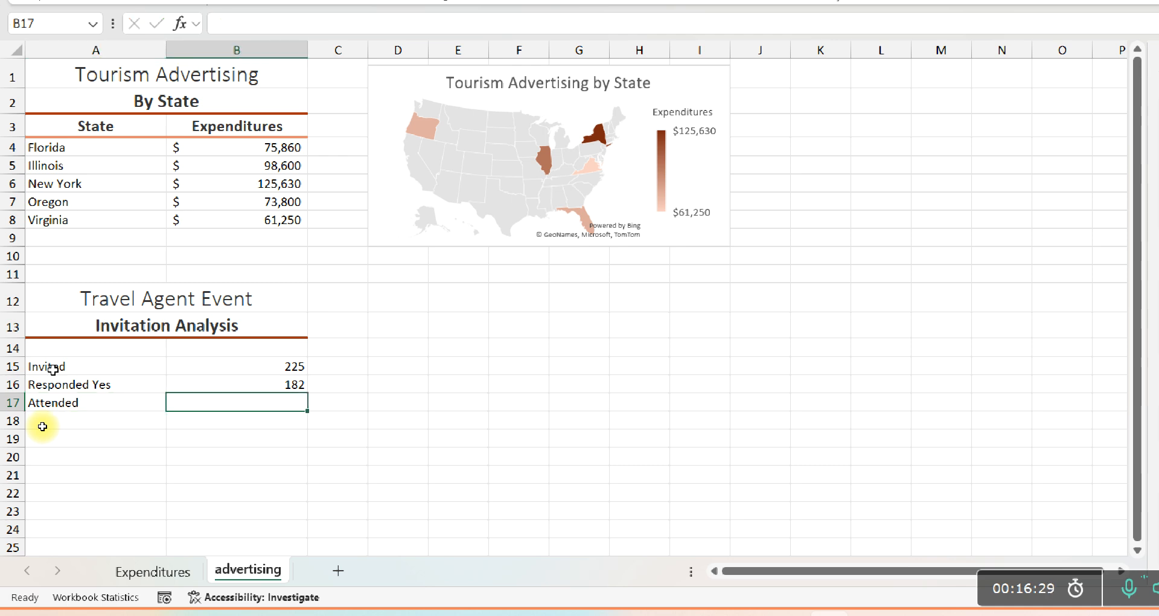
pyautogui.write('145')
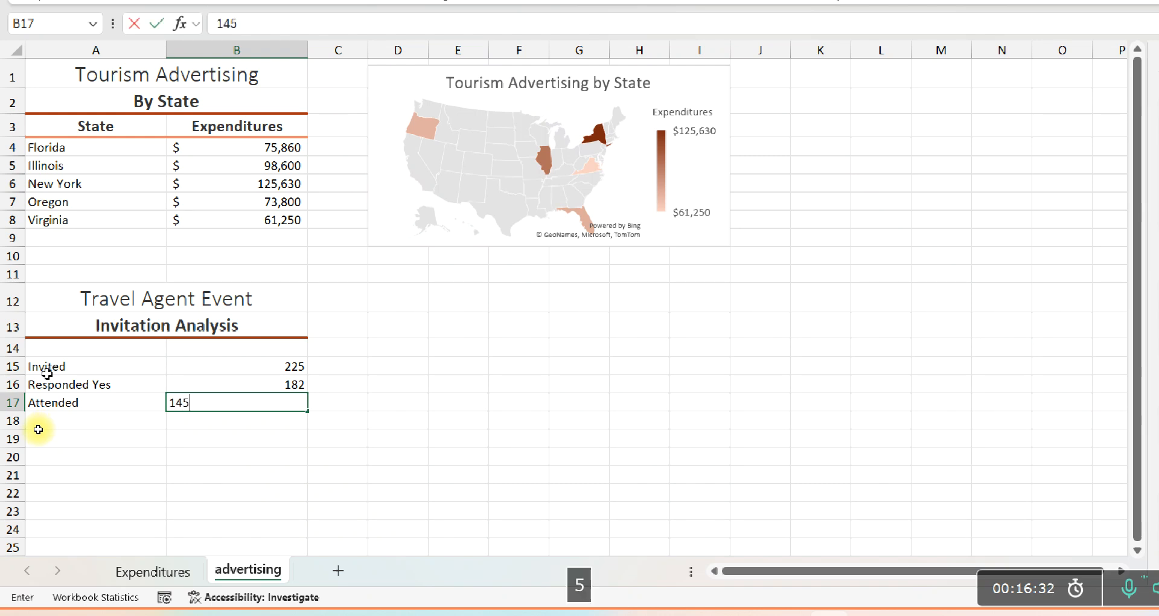
pyautogui.press('Return')
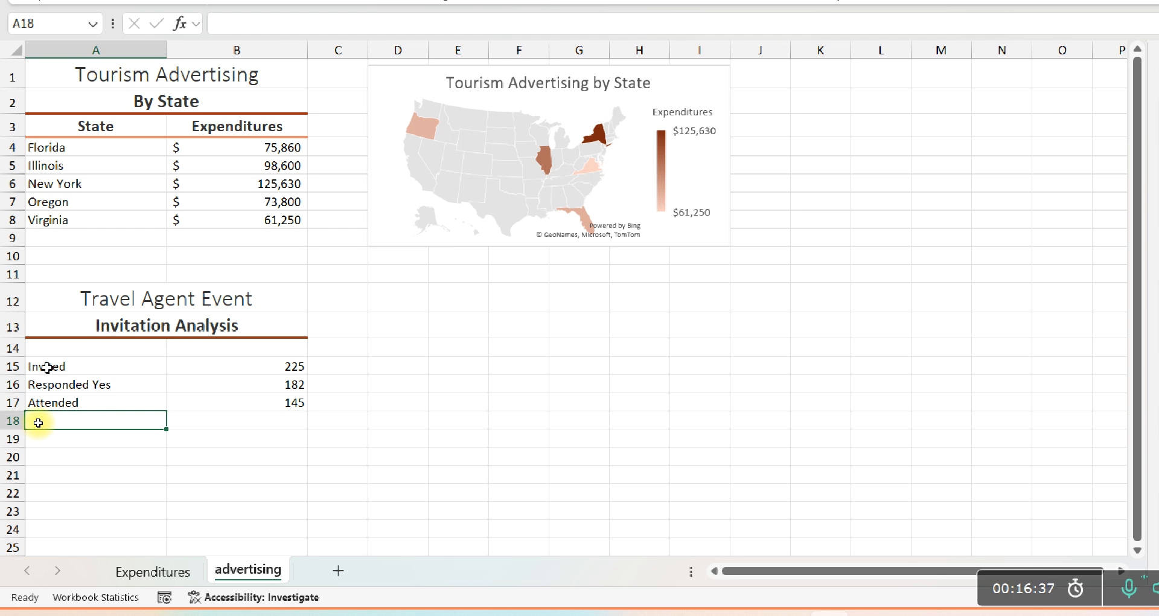
# Insert a Funnel chart based on the invitation data in A15:B17
pyautogui.moveTo(47, 369); pyautogui.dragTo(230, 401)
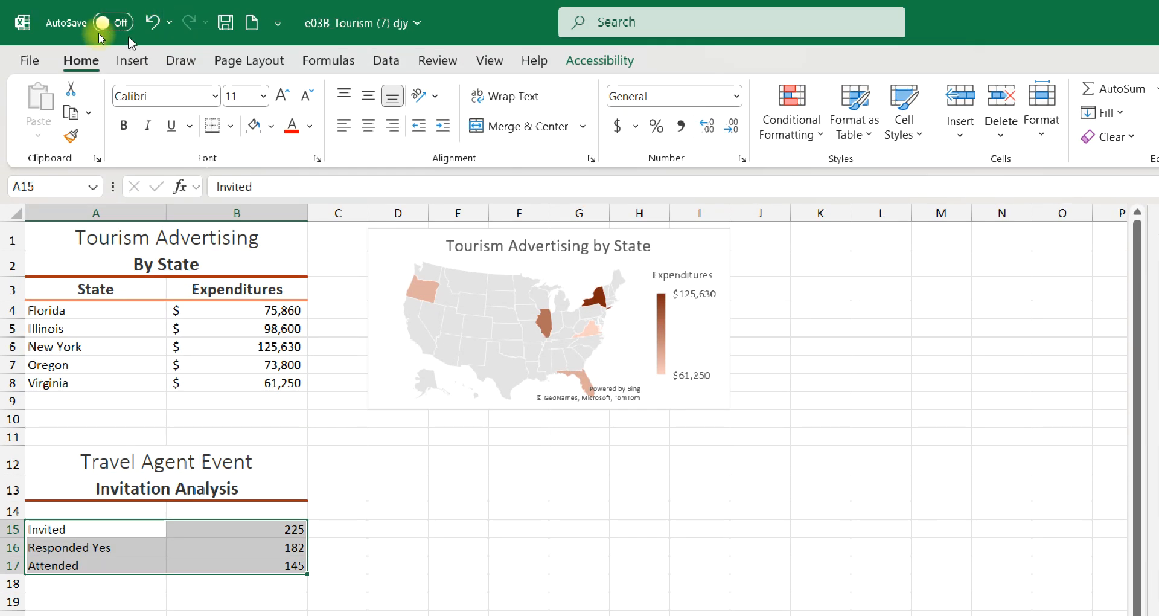
pyautogui.click(124, 60)
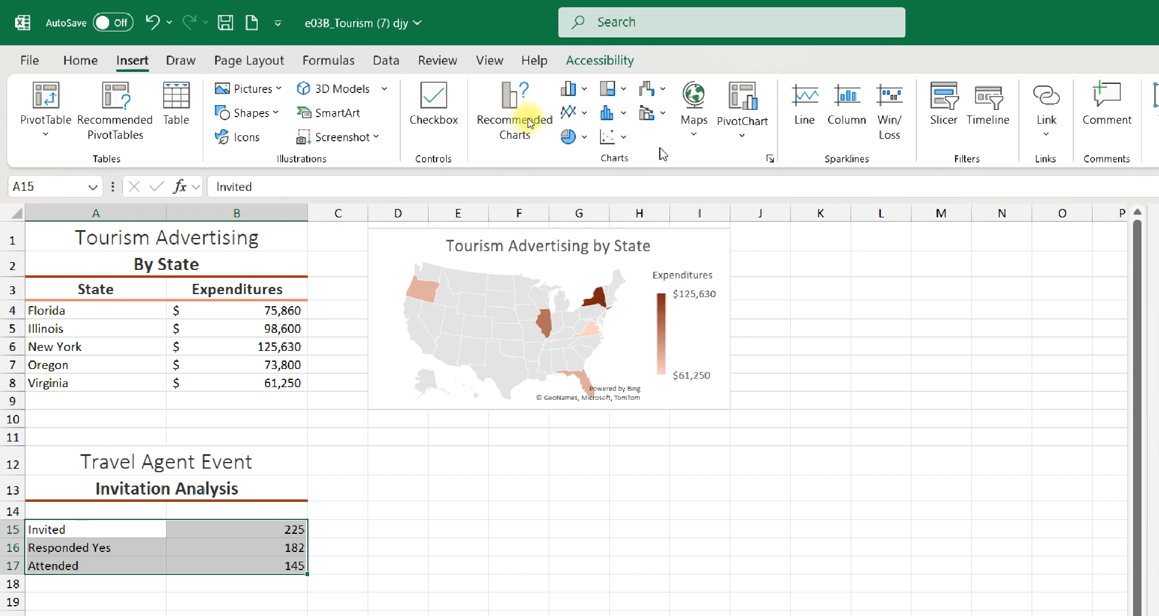
pyautogui.click(666, 92)
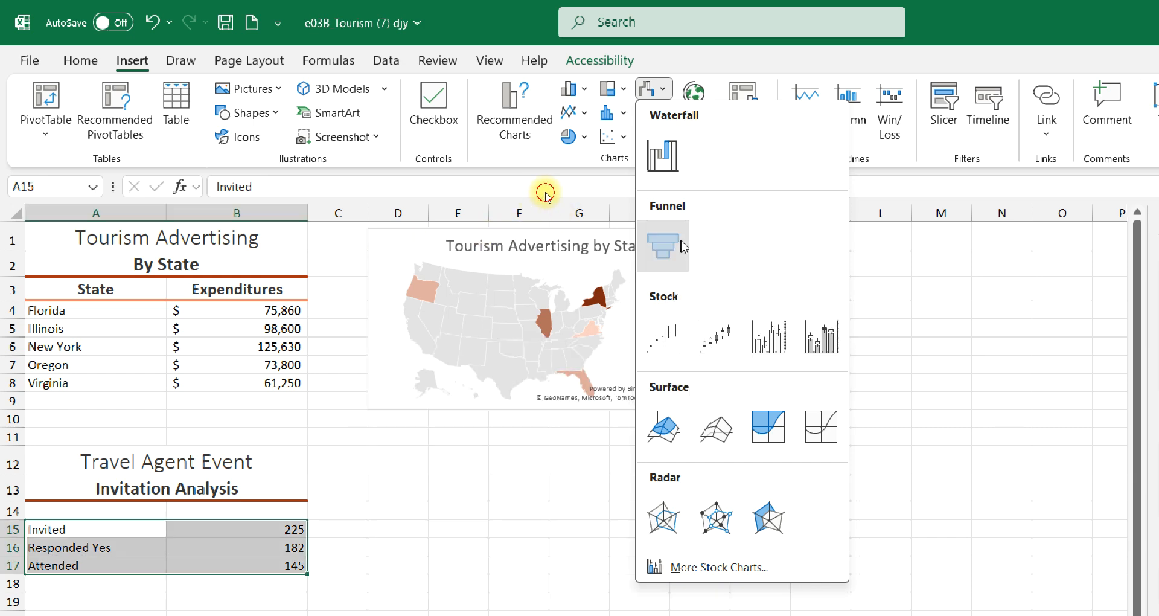
pyautogui.click(663, 245)
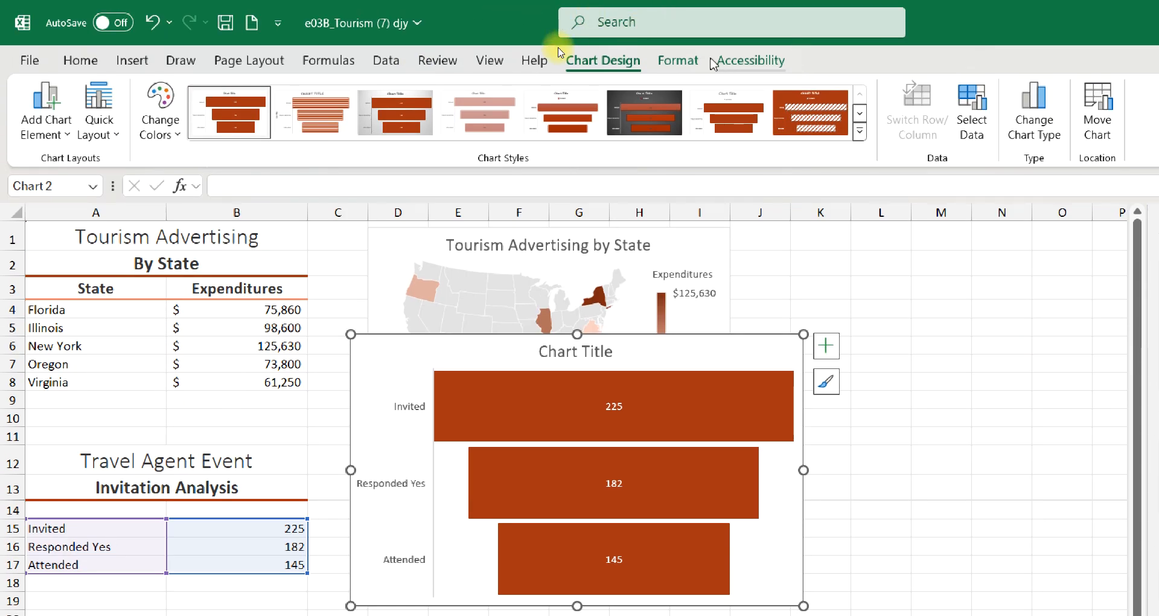
pyautogui.click(695, 61)
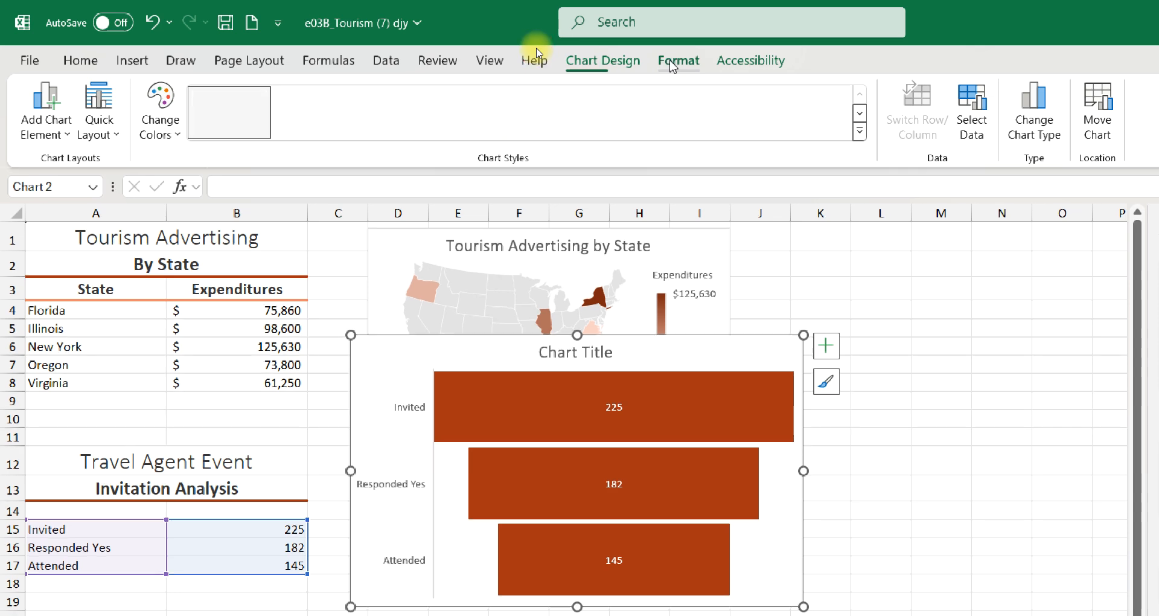
pyautogui.click(776, 60)
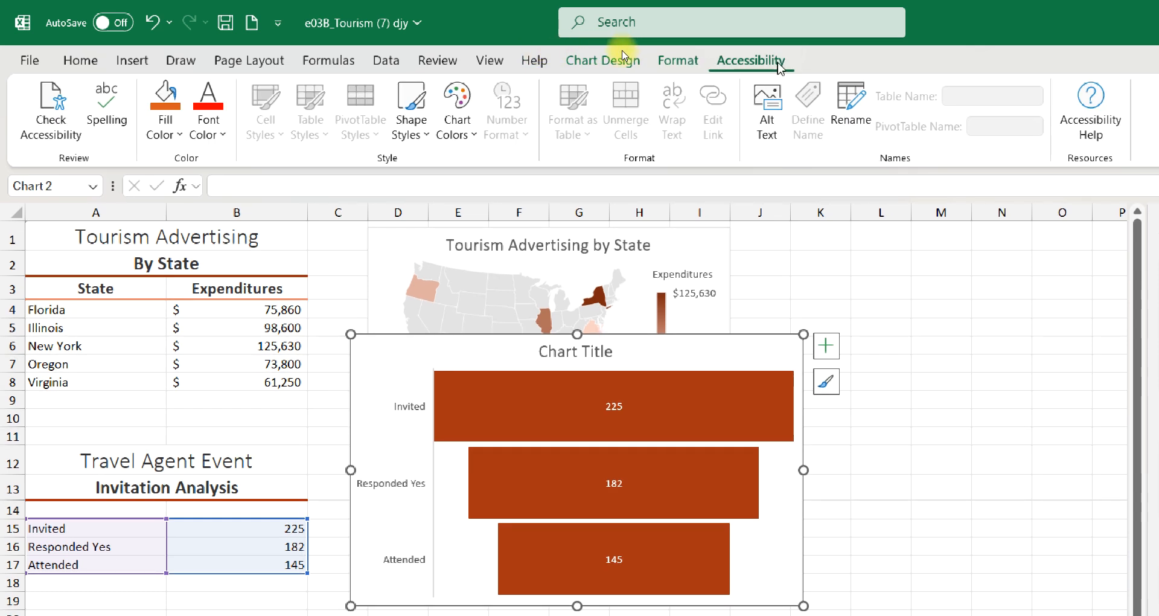
pyautogui.rightClick(778, 66)
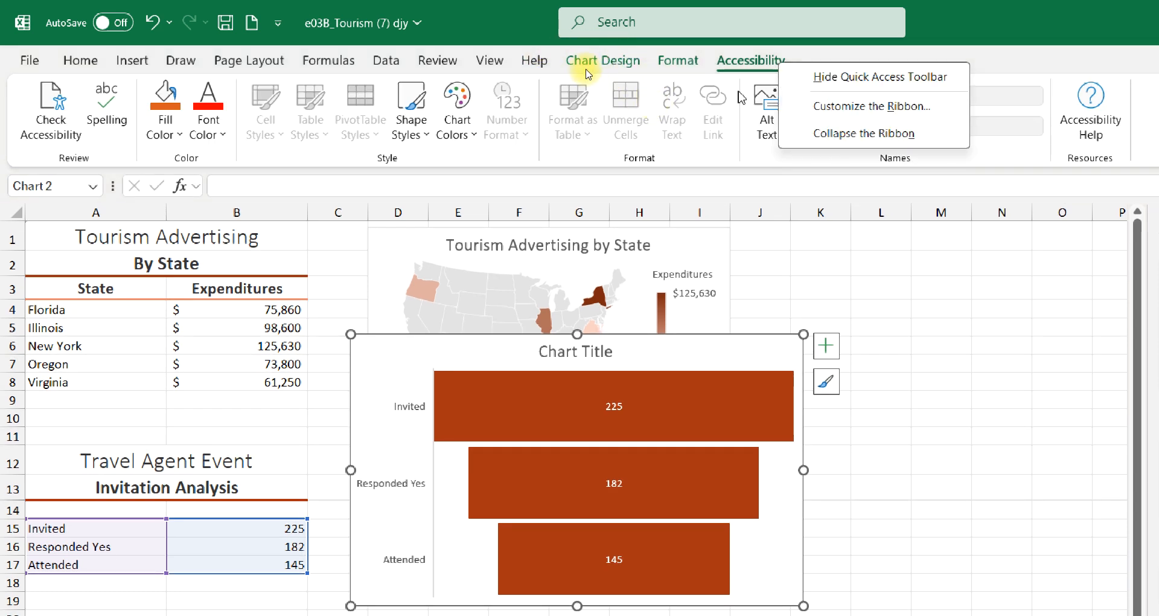
pyautogui.click(550, 56)
# Set the funnel chart's height to 2.5 inches and its width to 4 inches
pyautogui.click(676, 62)
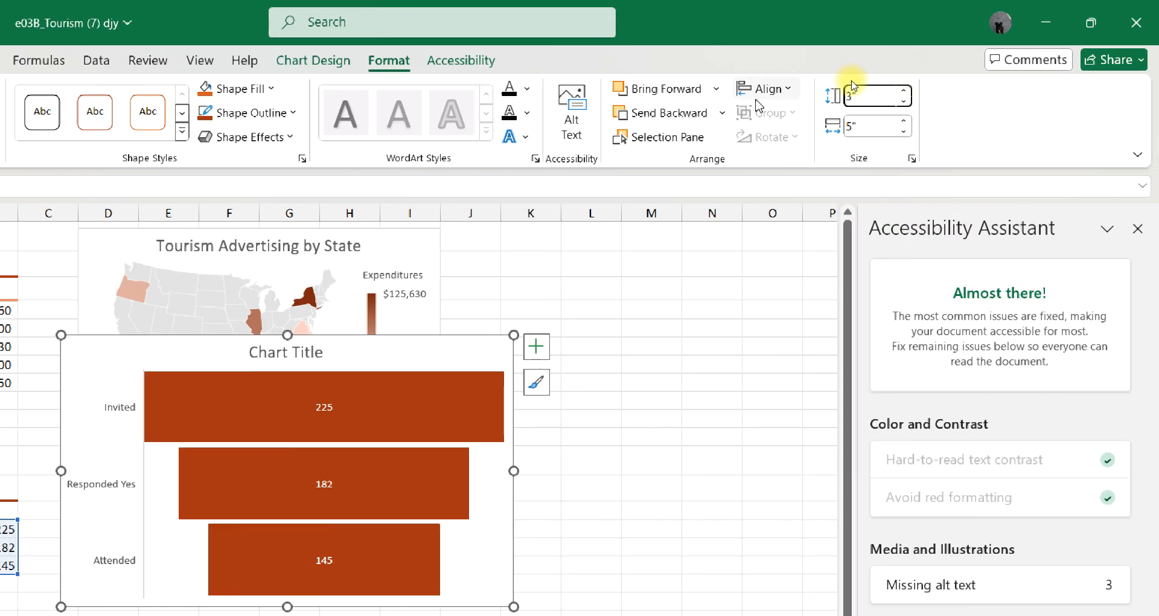
pyautogui.click(845, 97)
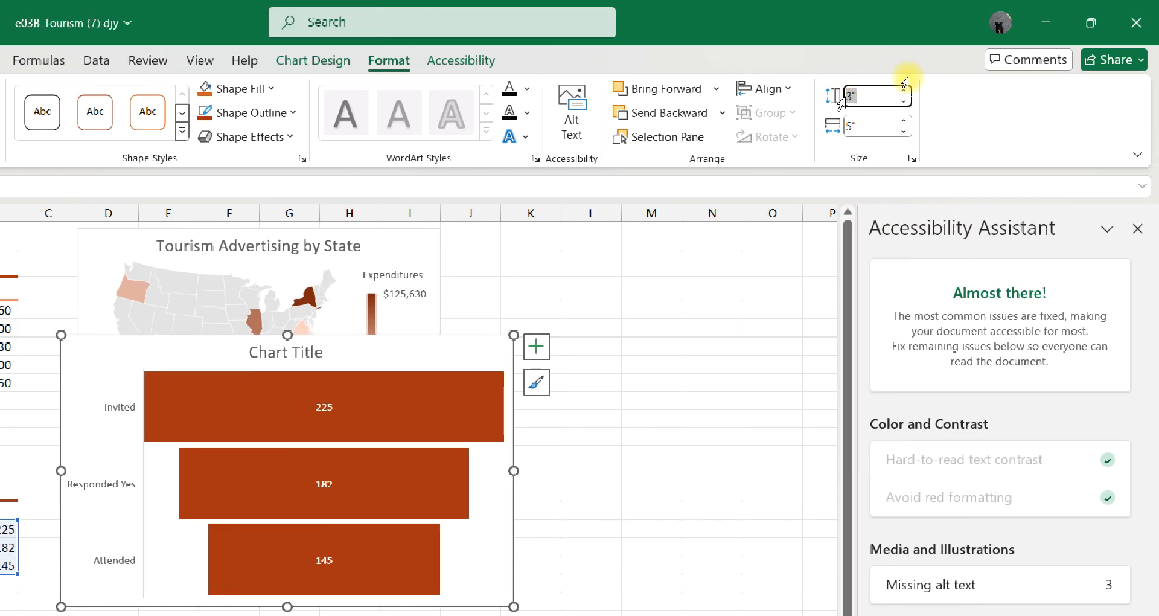
pyautogui.write('2.')
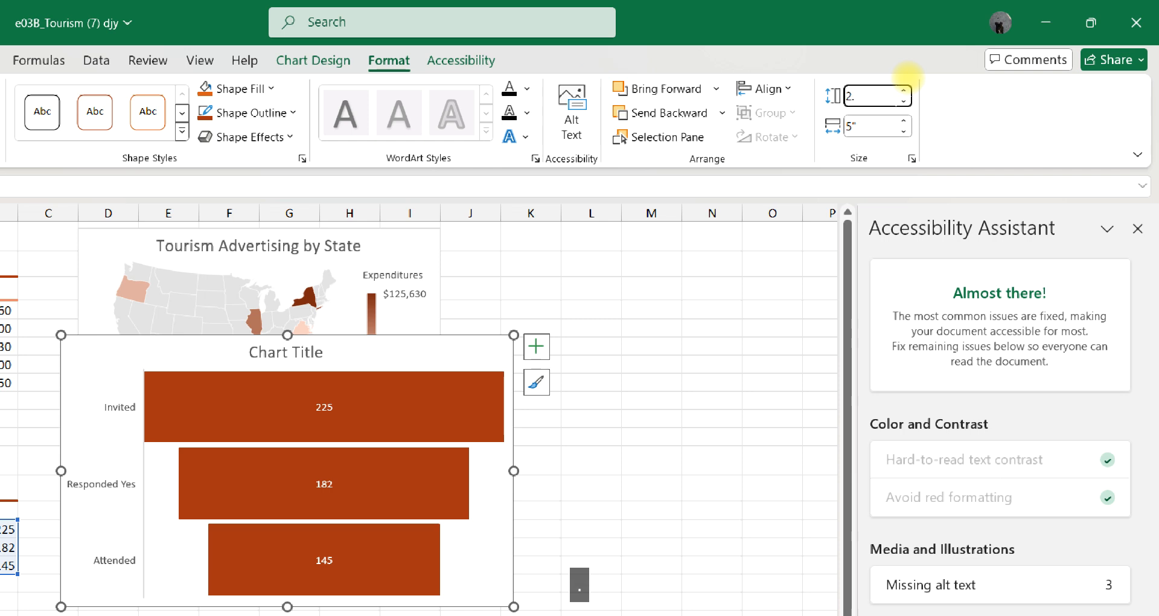
pyautogui.write('5')
pyautogui.press('Tab')
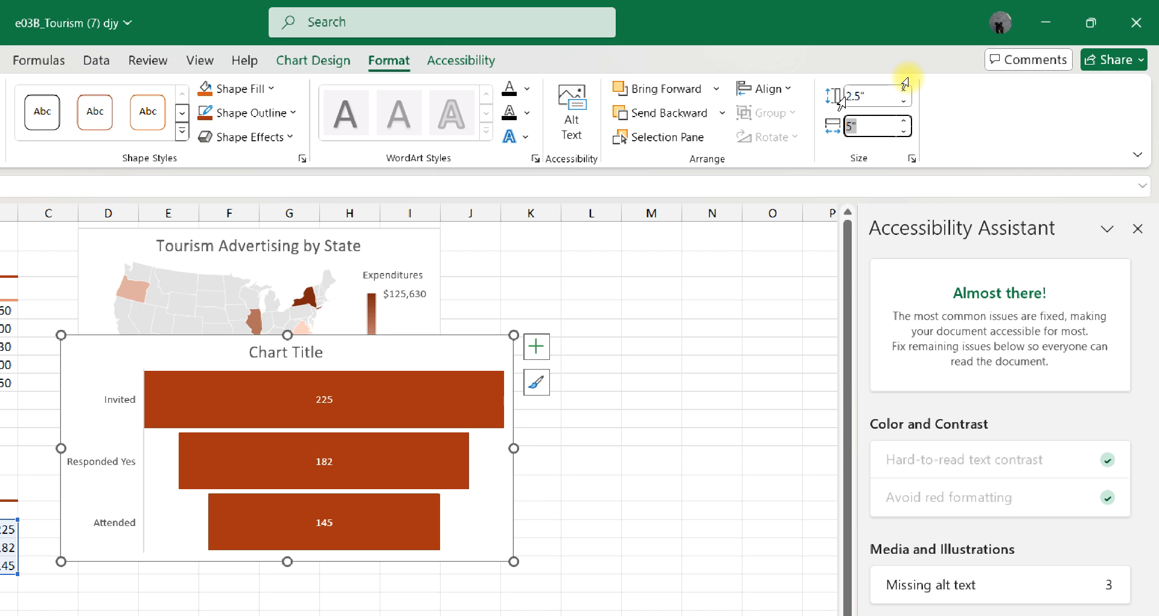
pyautogui.write('4')
pyautogui.press('Return')
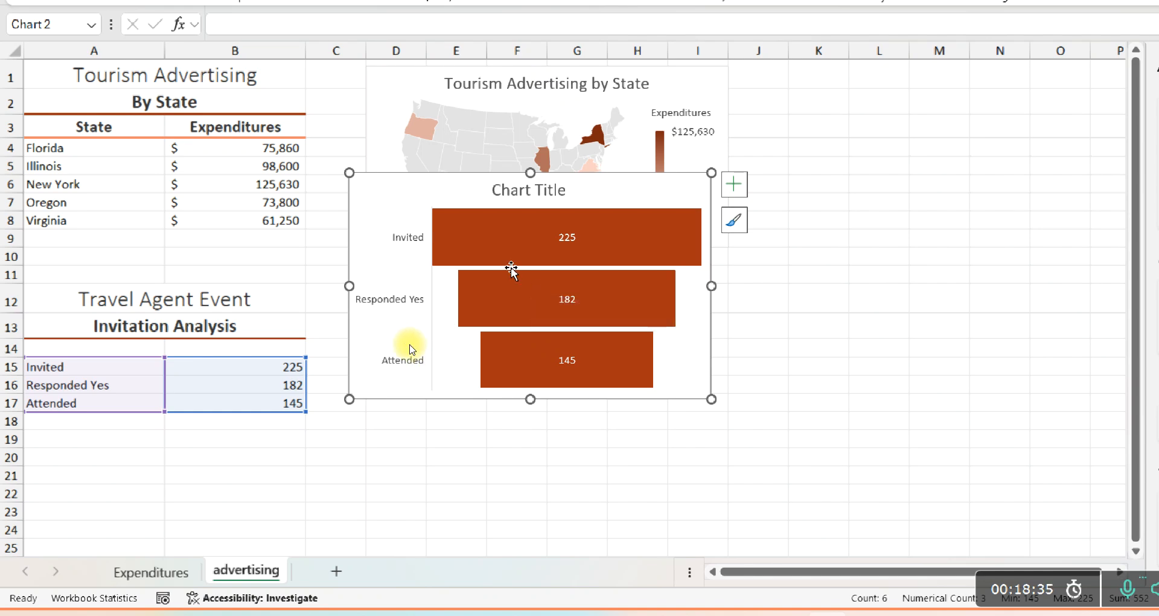
# Replace the funnel chart's placeholder title with "Promotional Event"
pyautogui.click(525, 191)
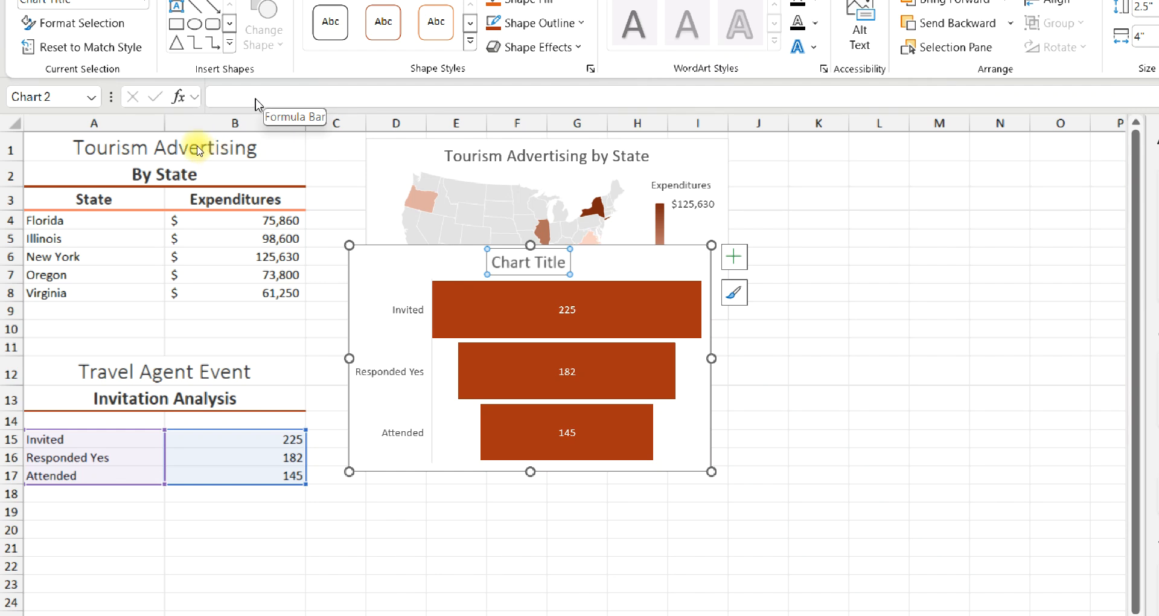
pyautogui.click(503, 266)
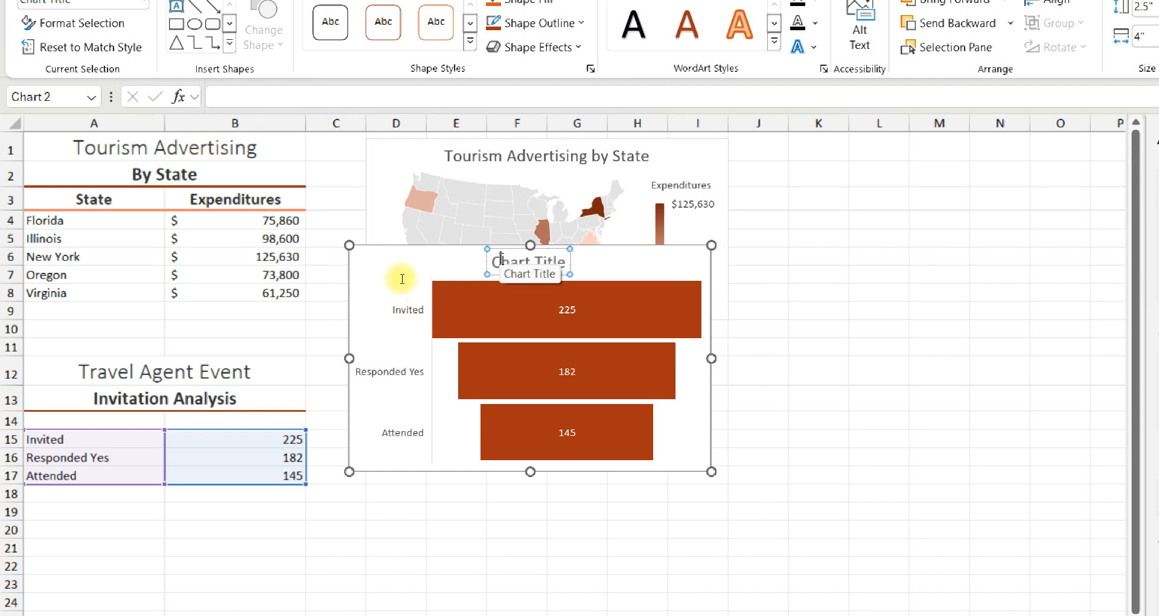
pyautogui.hotkey('ctrl', 'a')
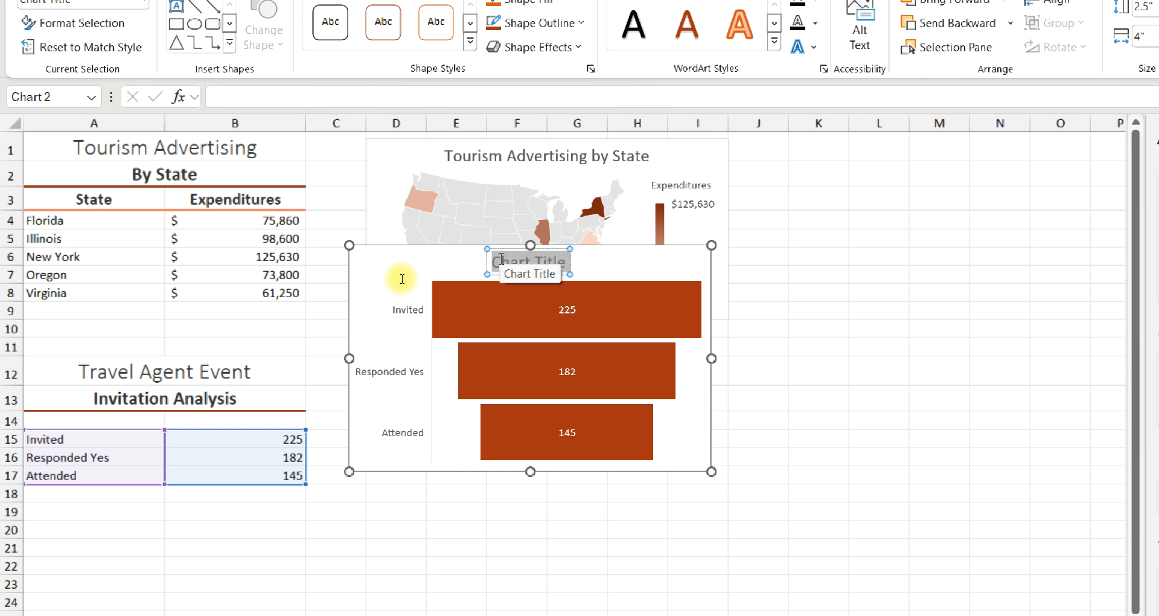
pyautogui.write('Prom')
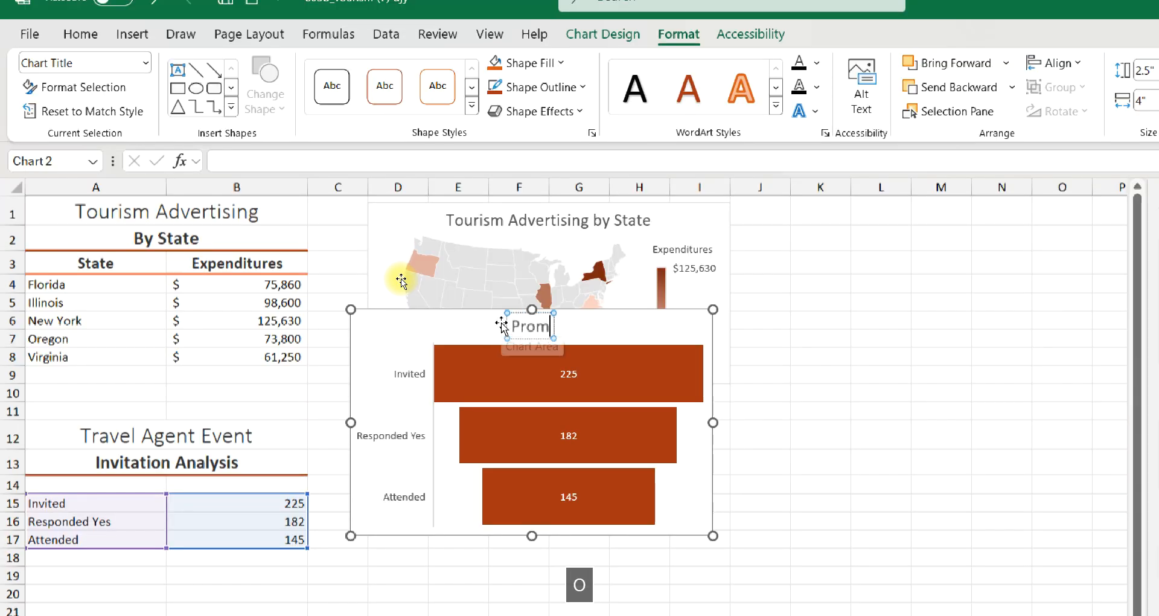
pyautogui.write('otiona')
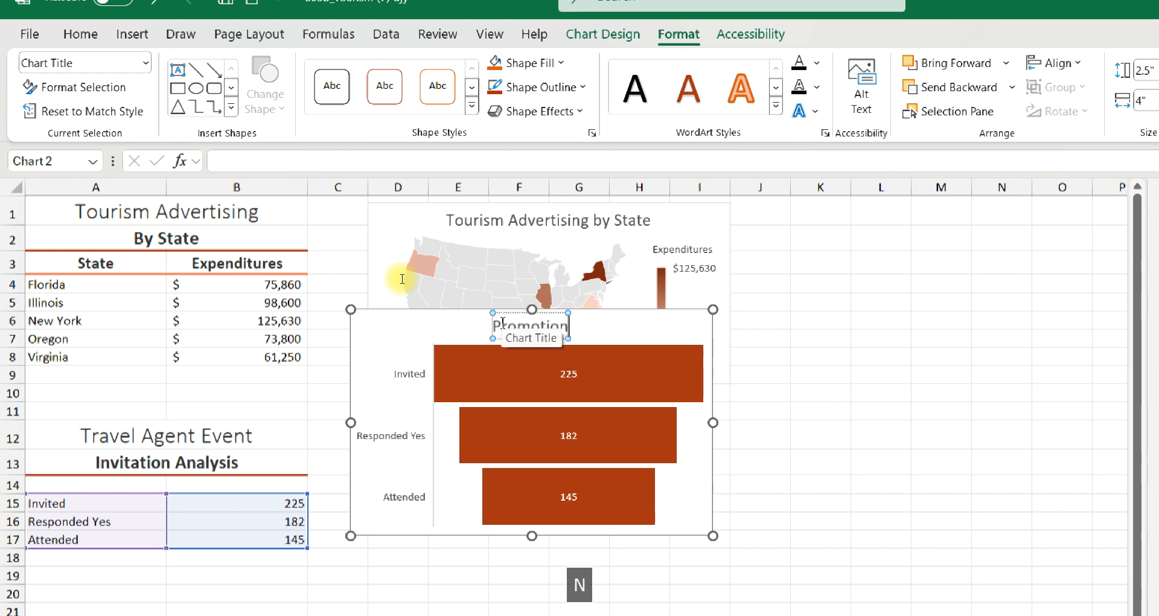
pyautogui.write('l Event')
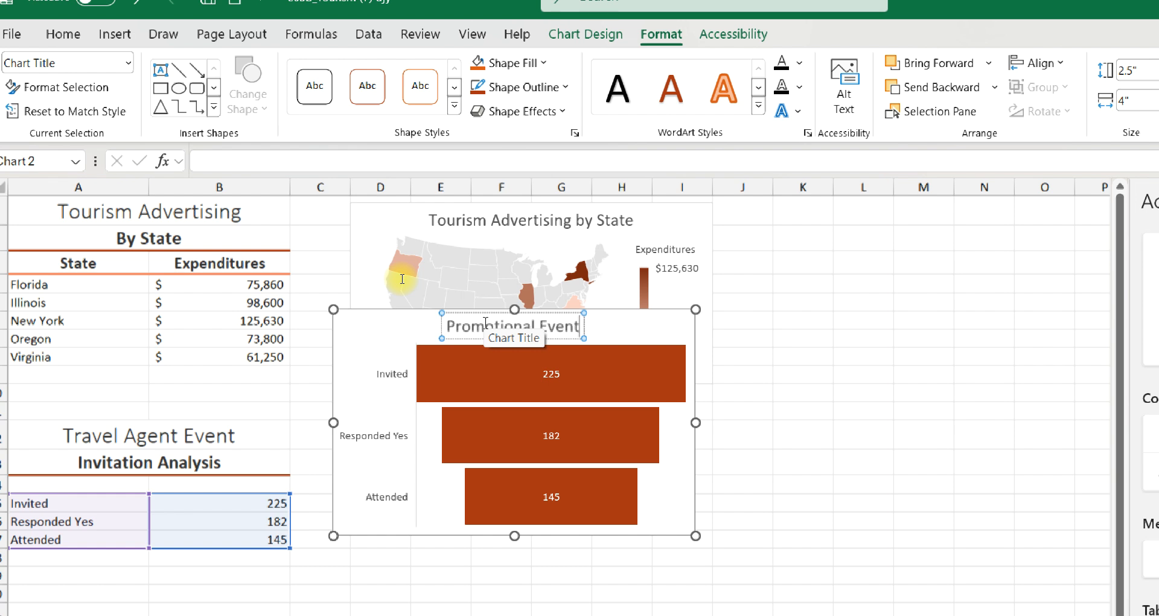
# Move the funnel chart below the map chart so its upper-left corner sits in cell D12, and deselect it
pyautogui.click(359, 315)
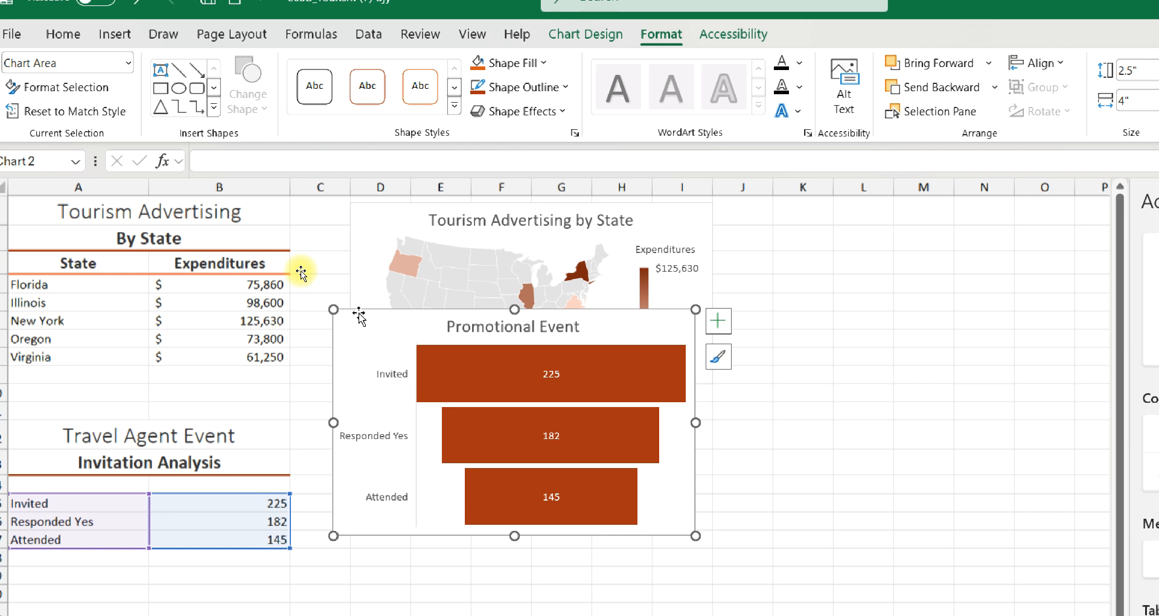
pyautogui.moveTo(359, 315); pyautogui.dragTo(376, 409)
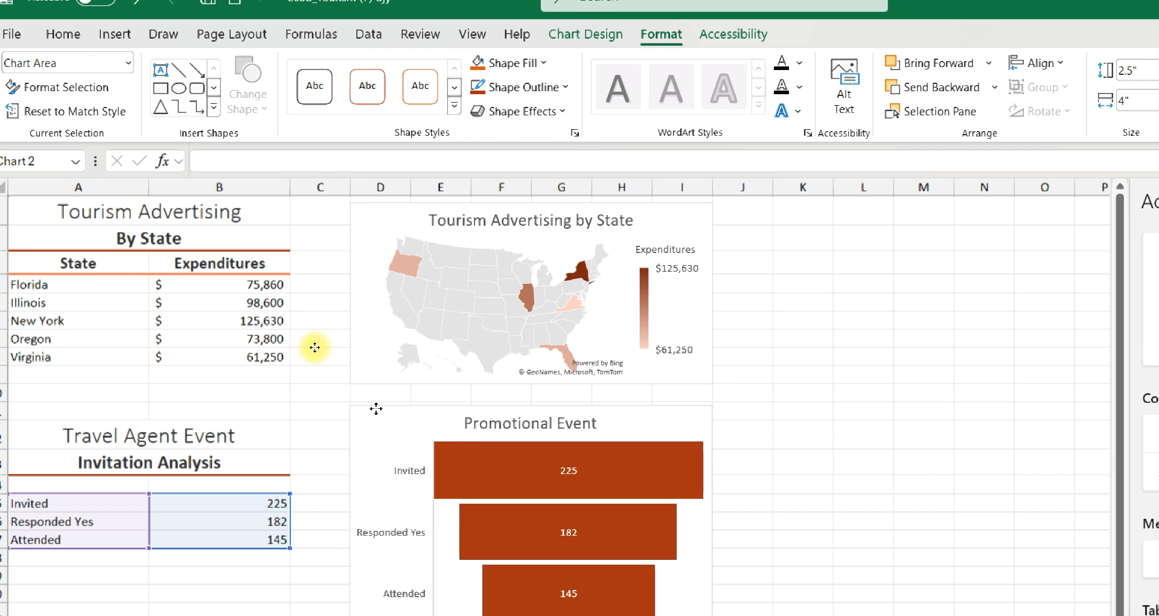
pyautogui.moveTo(376, 409); pyautogui.dragTo(376, 409)
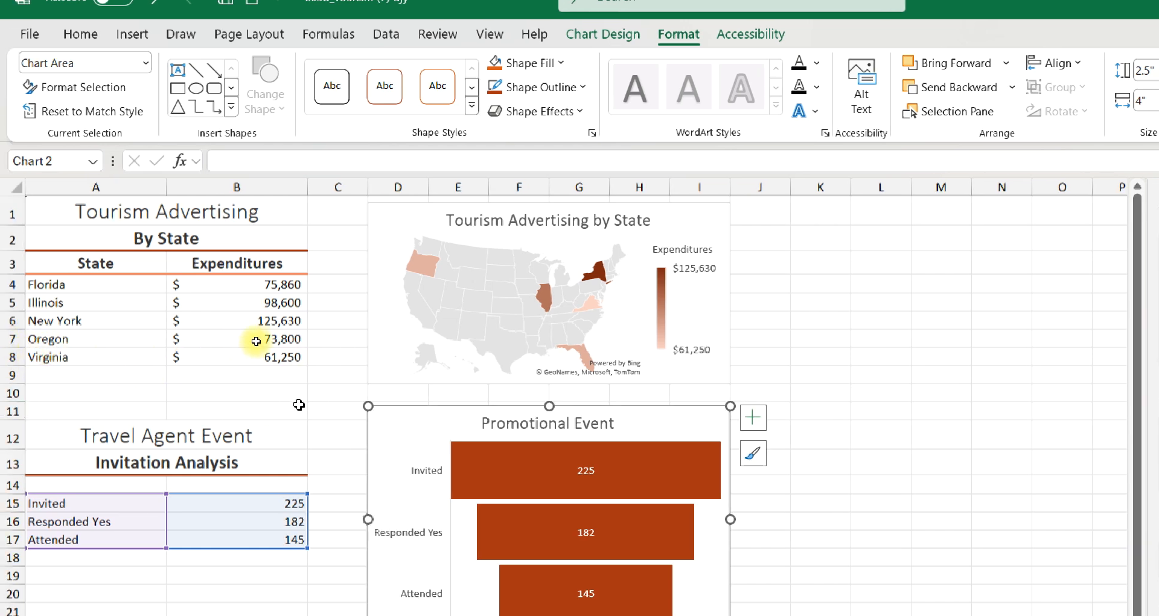
pyautogui.moveTo(383, 407)
pyautogui.mouseDown()
pyautogui.moveTo(389, 449)
pyautogui.moveTo(383, 423)
pyautogui.mouseUp()
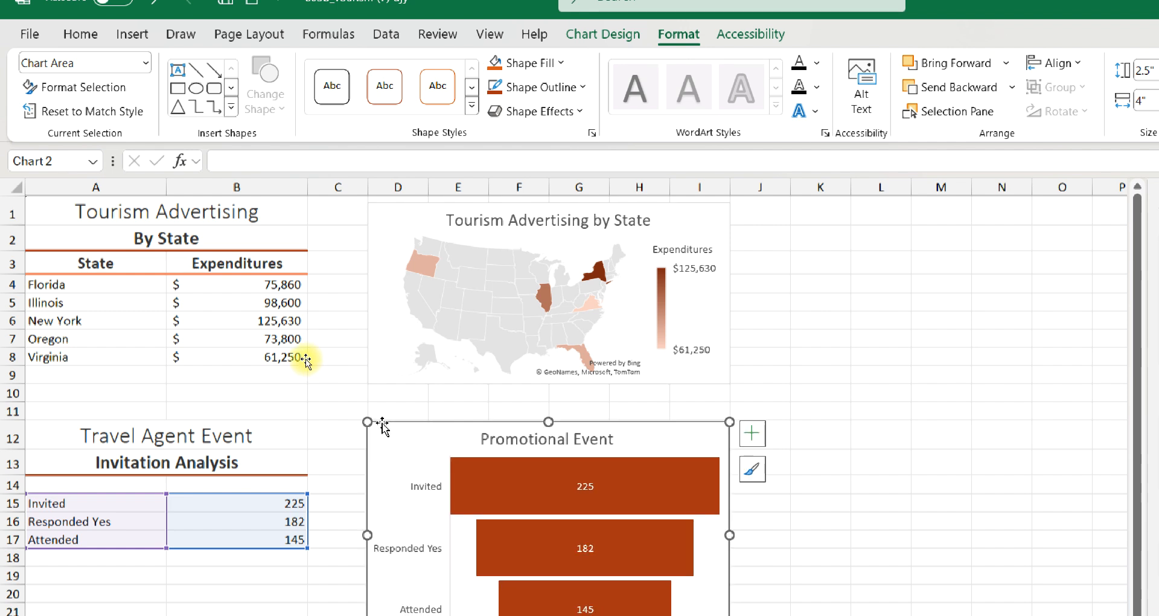
pyautogui.scroll(-1, 306, 359)
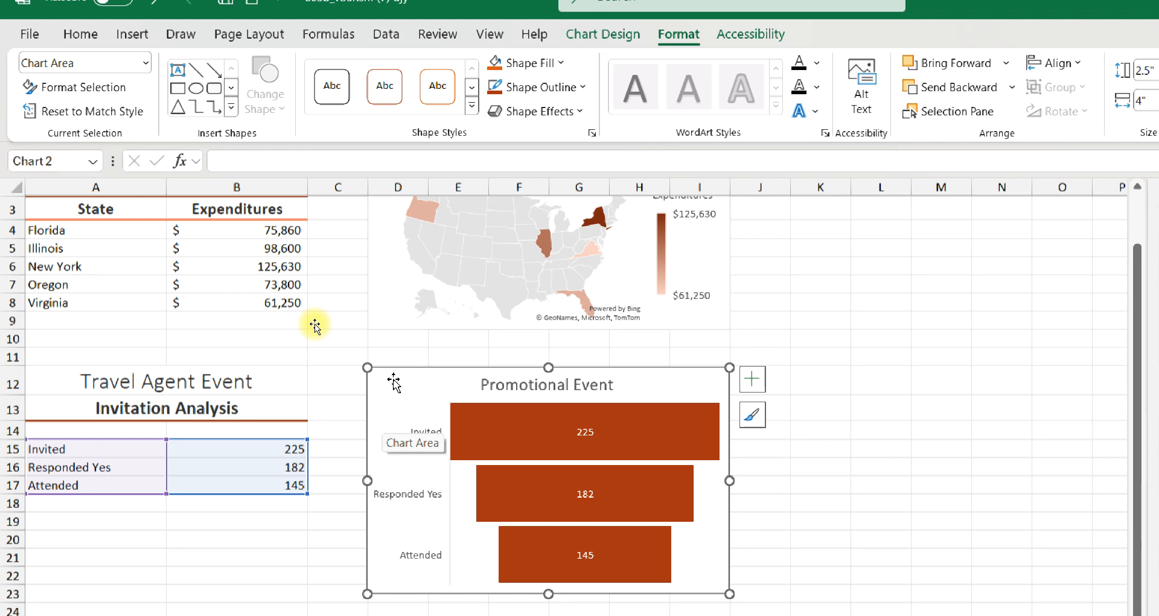
pyautogui.click(242, 551)
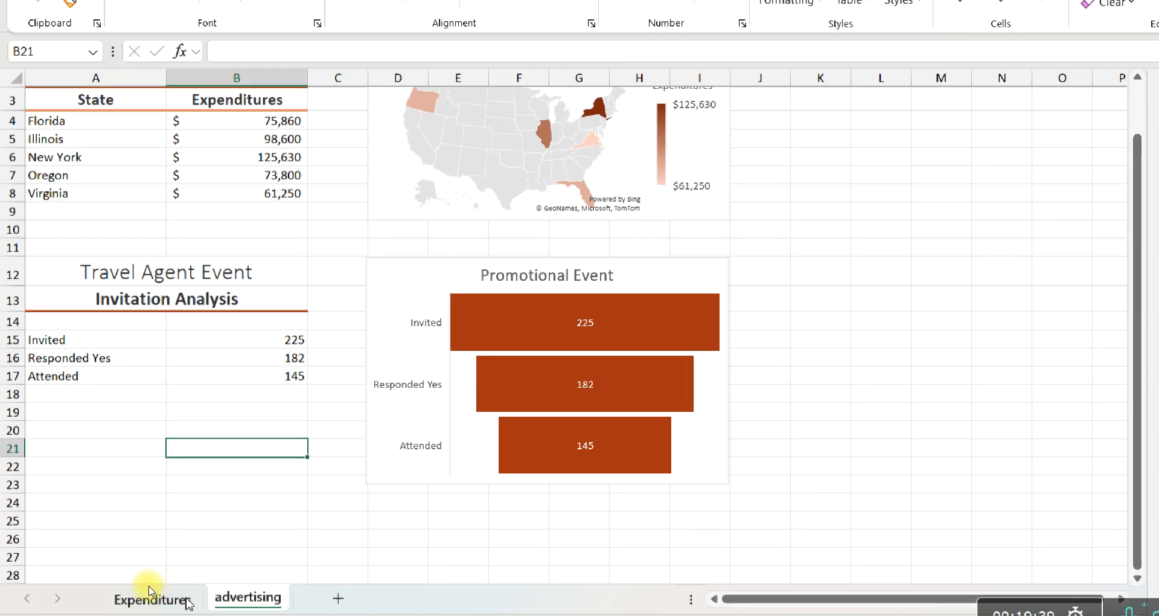
# Group all the worksheets, giving them Landscape orientation and a print width scaled to 1 page
pyautogui.rightClick(225, 604)
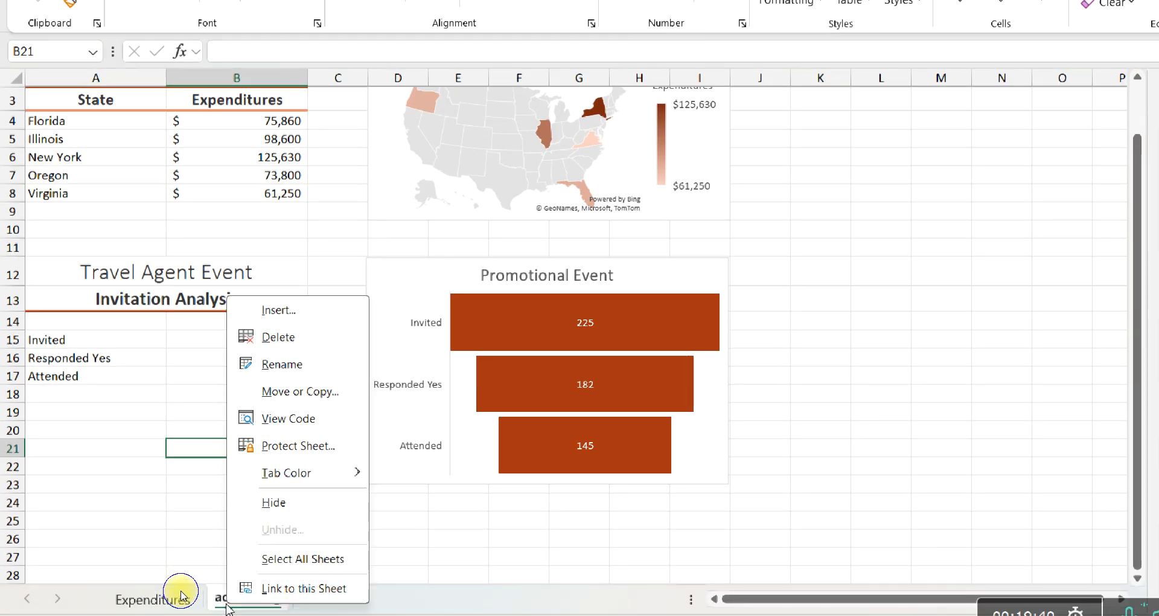
pyautogui.click(242, 568)
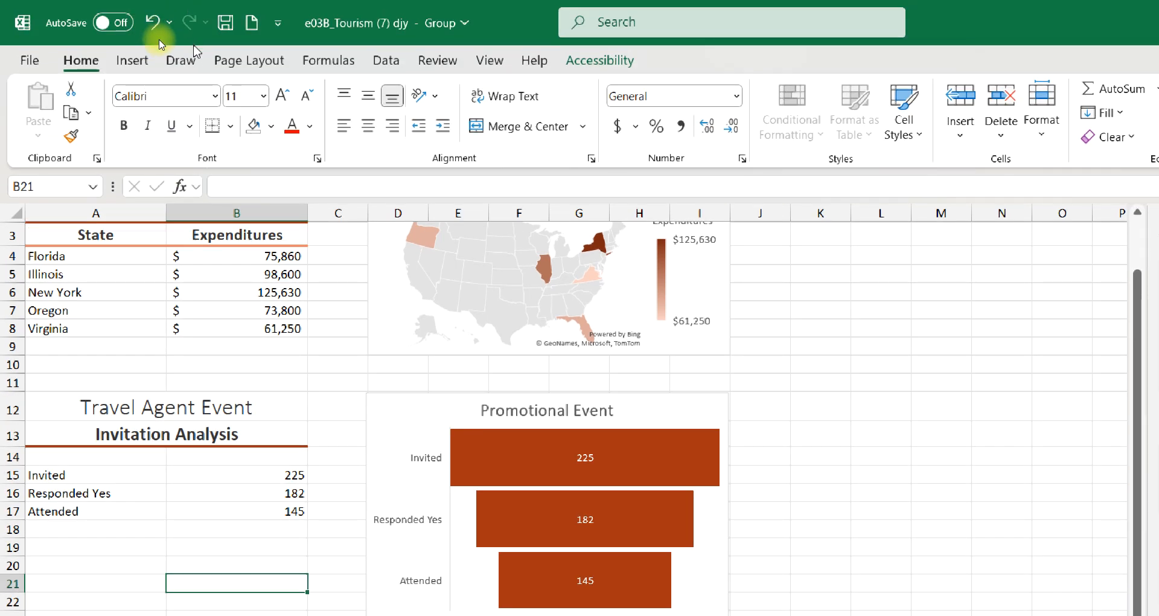
pyautogui.click(250, 59)
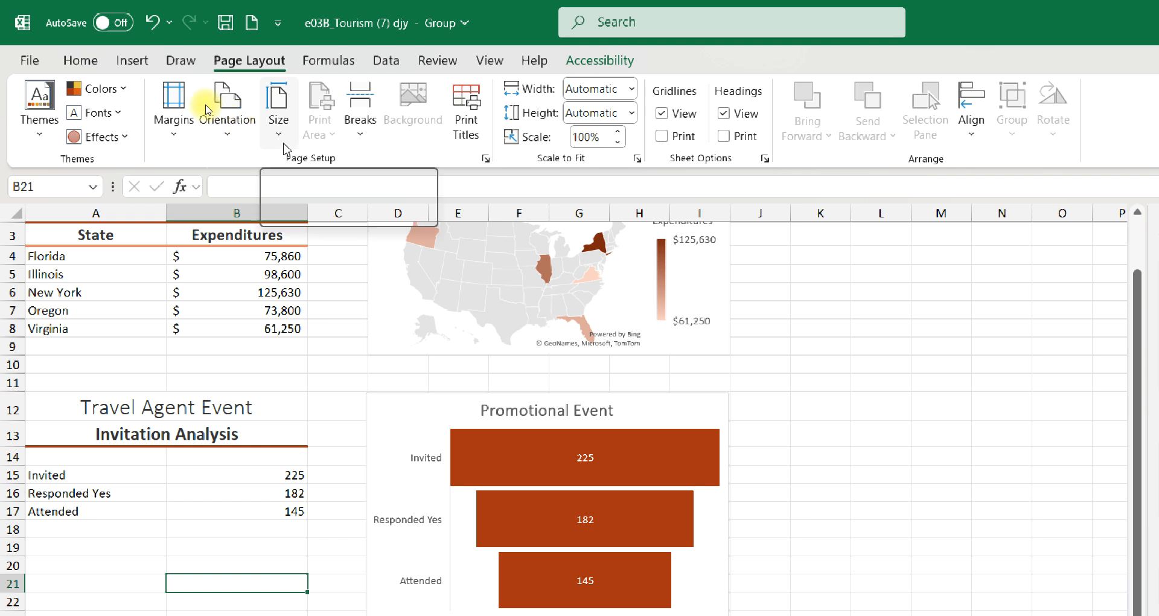
pyautogui.click(245, 129)
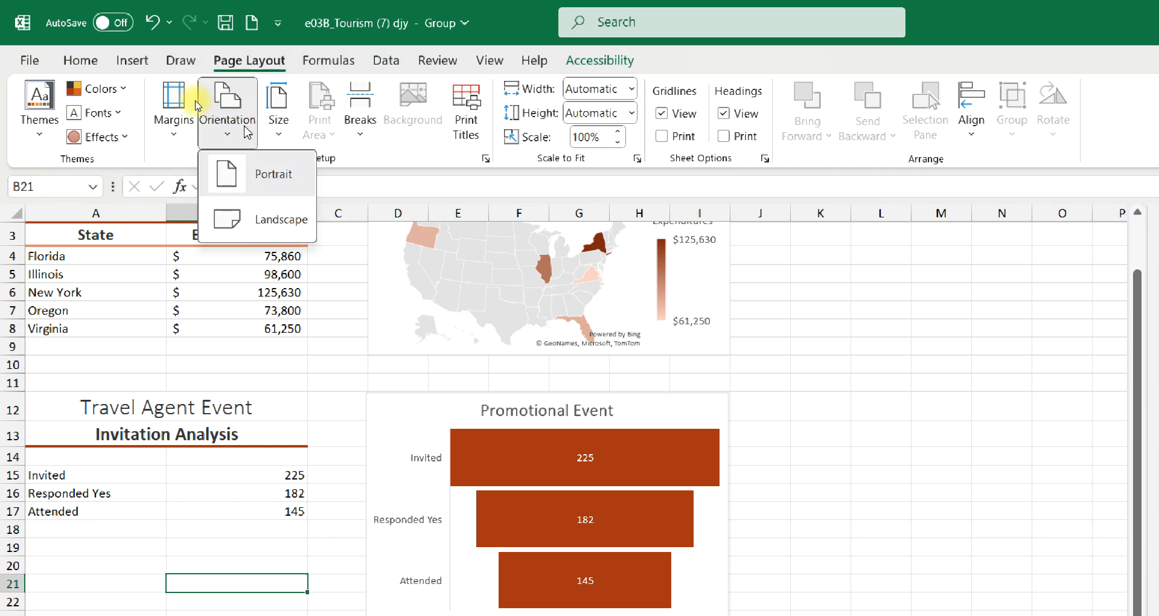
pyautogui.click(228, 219)
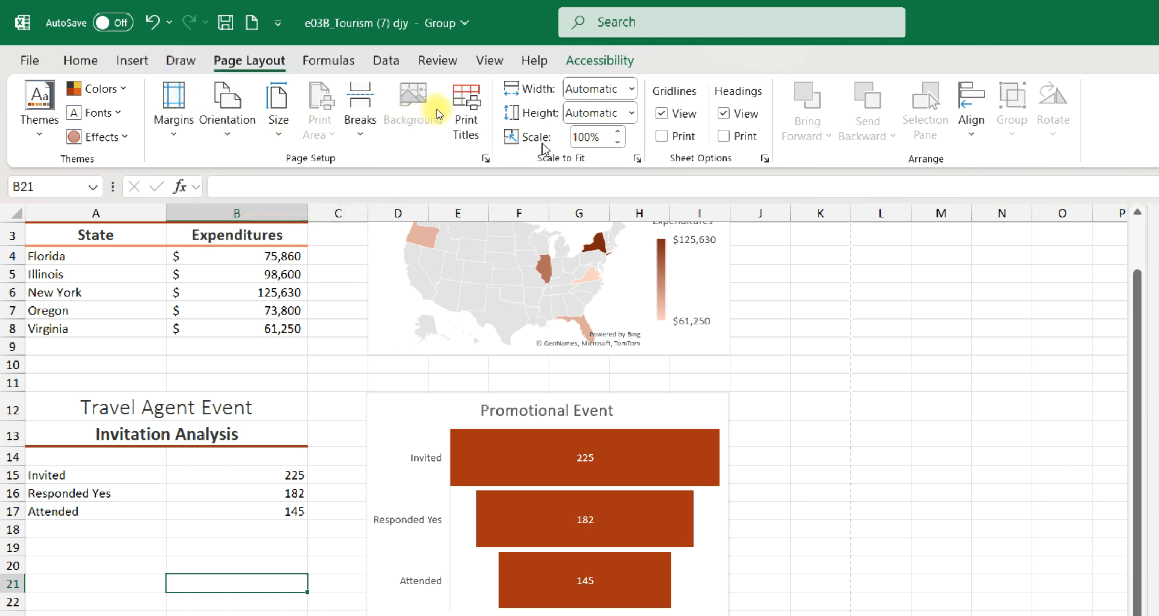
pyautogui.click(632, 90)
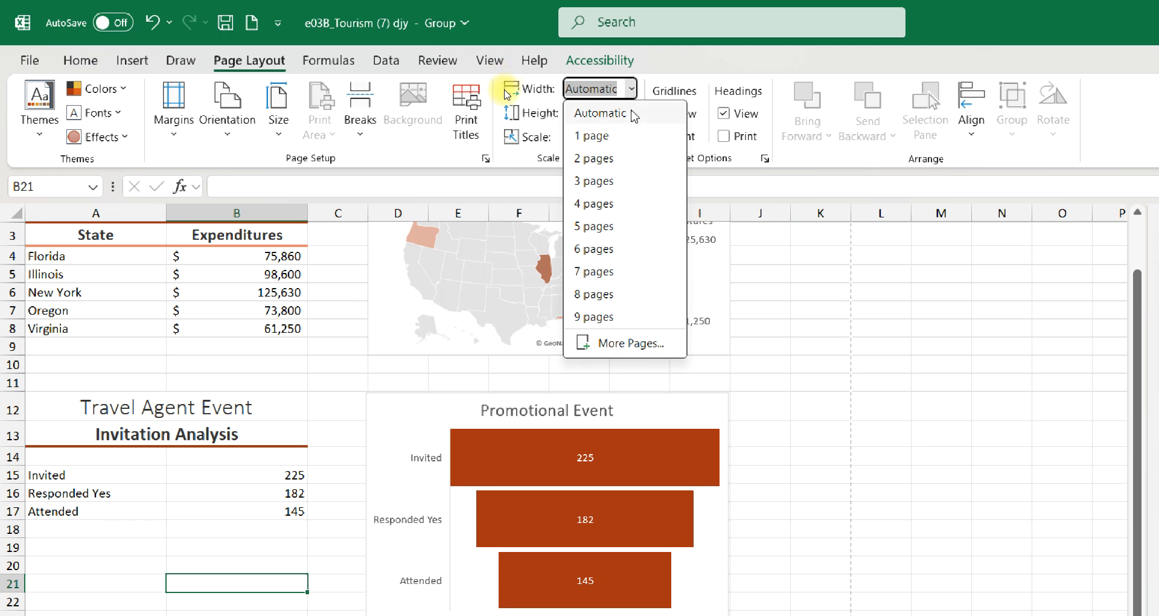
pyautogui.click(498, 112)
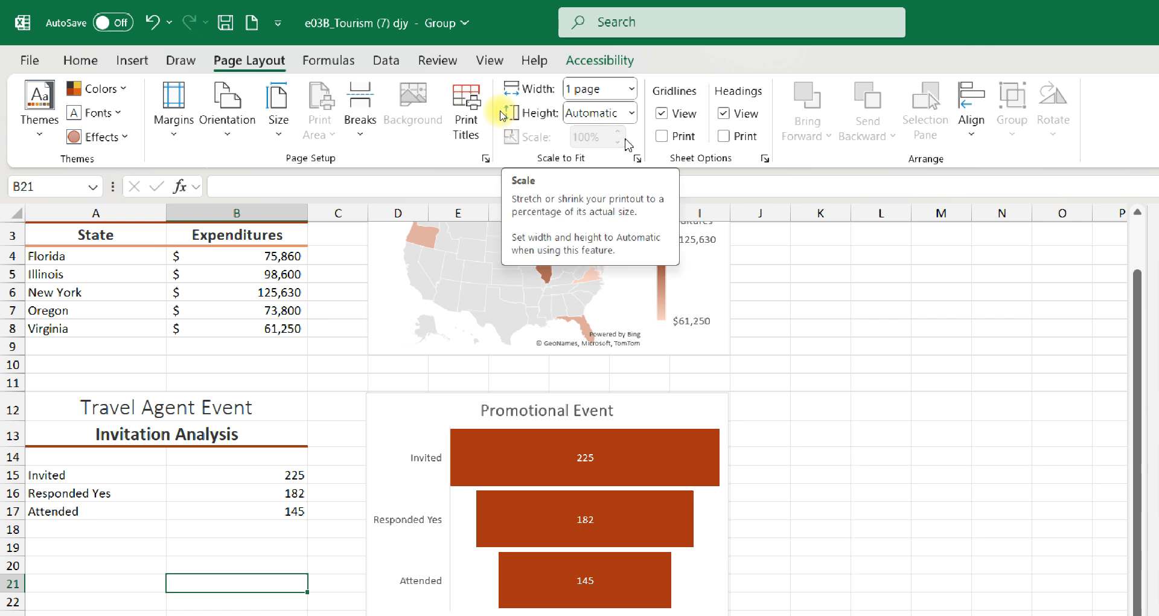
# Add a custom footer with the file name in the left section of the grouped sheets
pyautogui.click(187, 131)
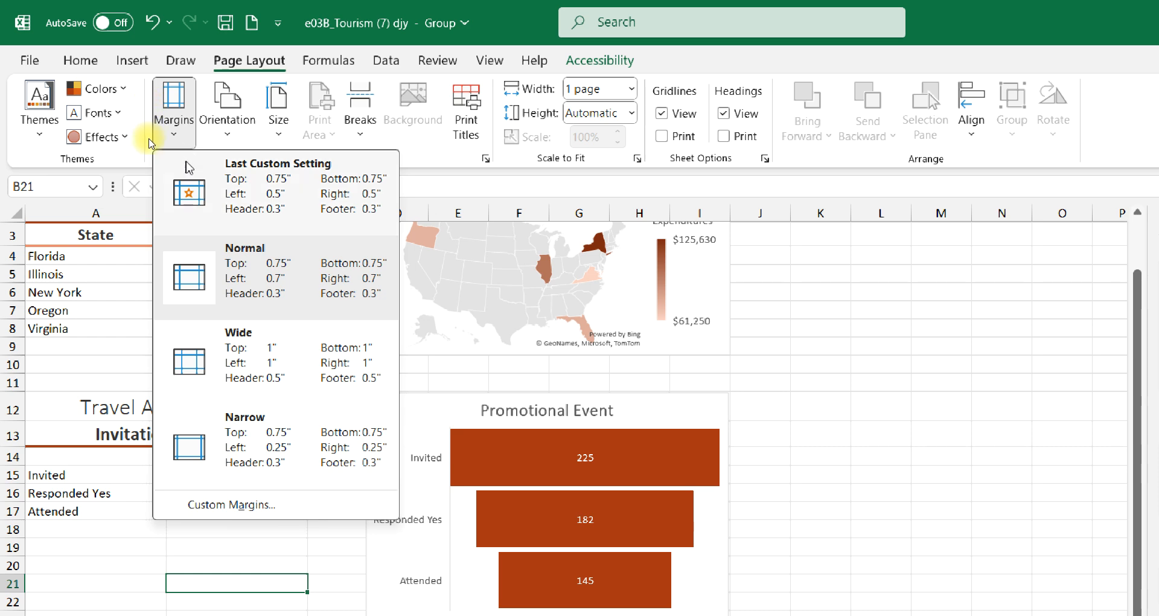
pyautogui.click(199, 505)
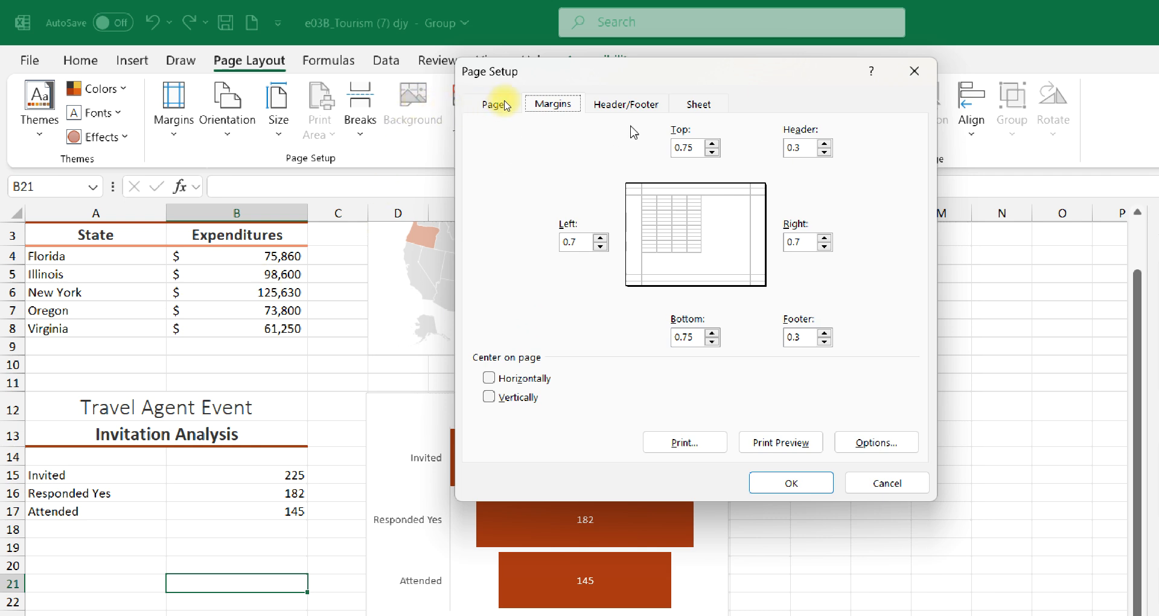
pyautogui.click(632, 109)
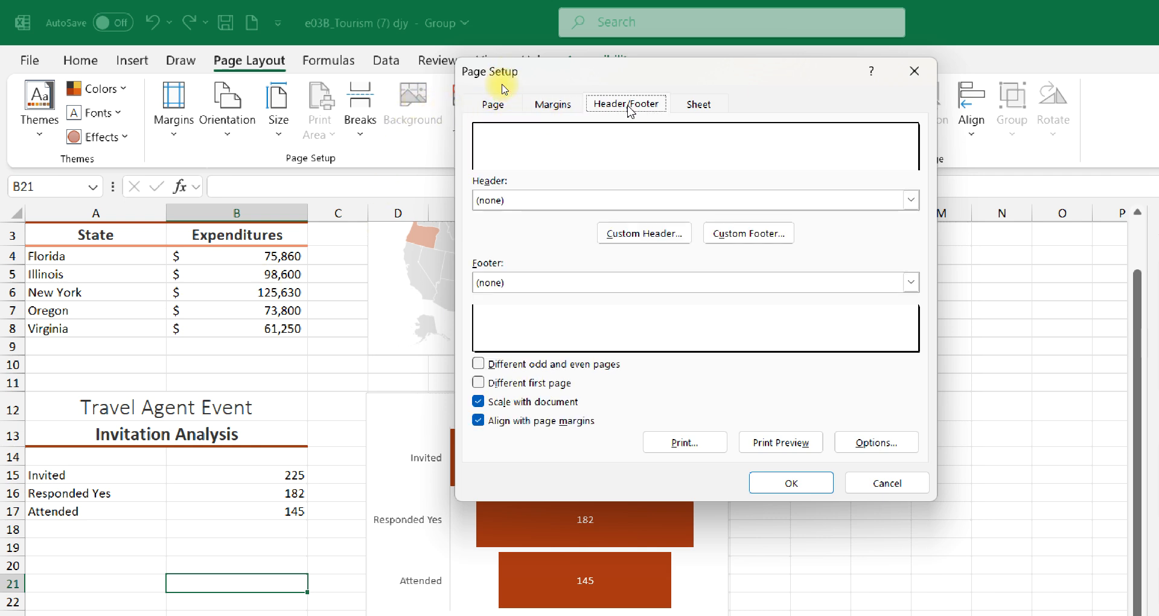
pyautogui.click(756, 234)
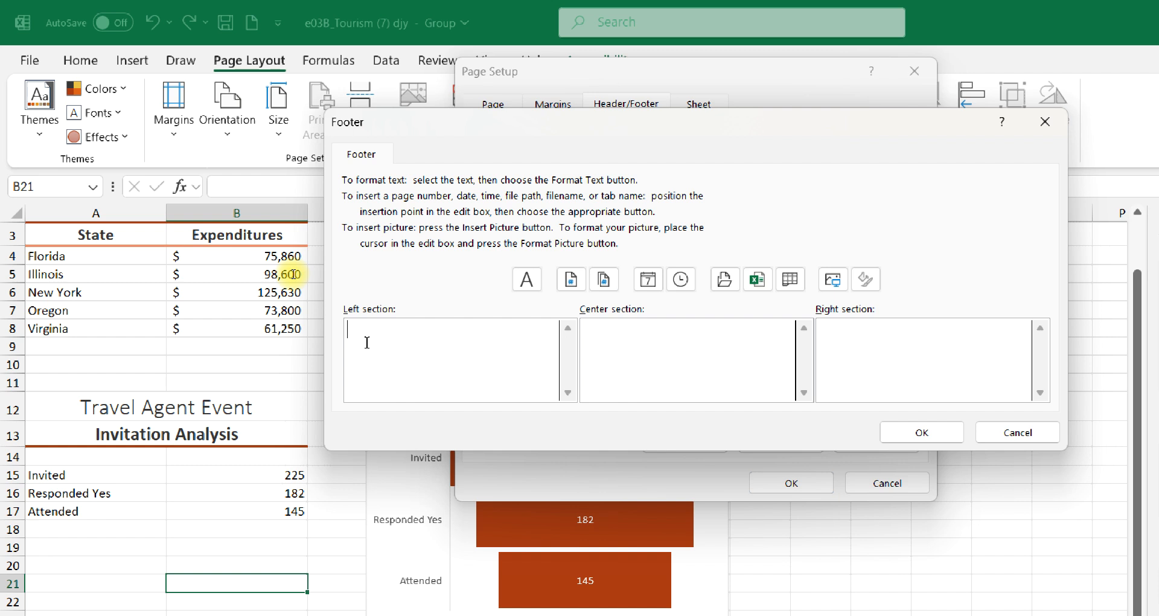
pyautogui.click(757, 279)
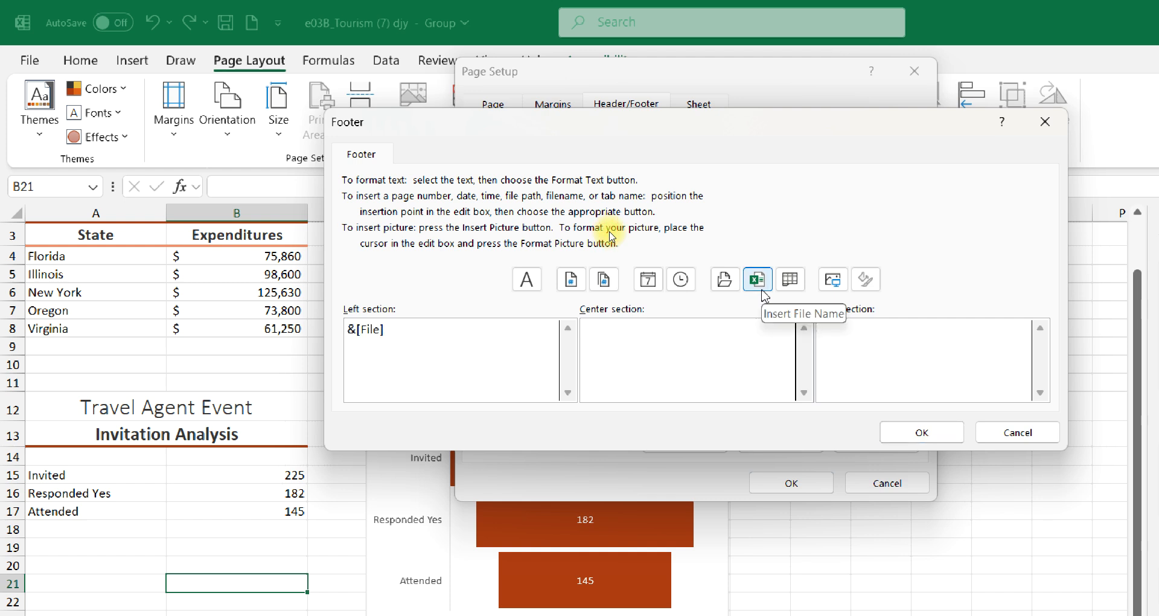
pyautogui.click(904, 436)
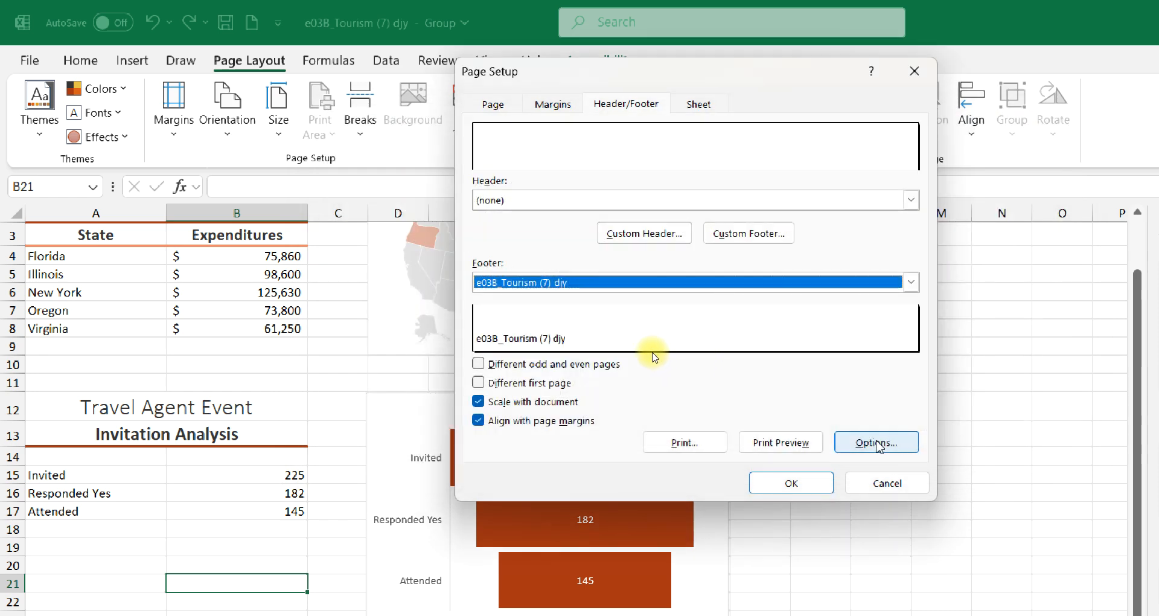
pyautogui.click(773, 484)
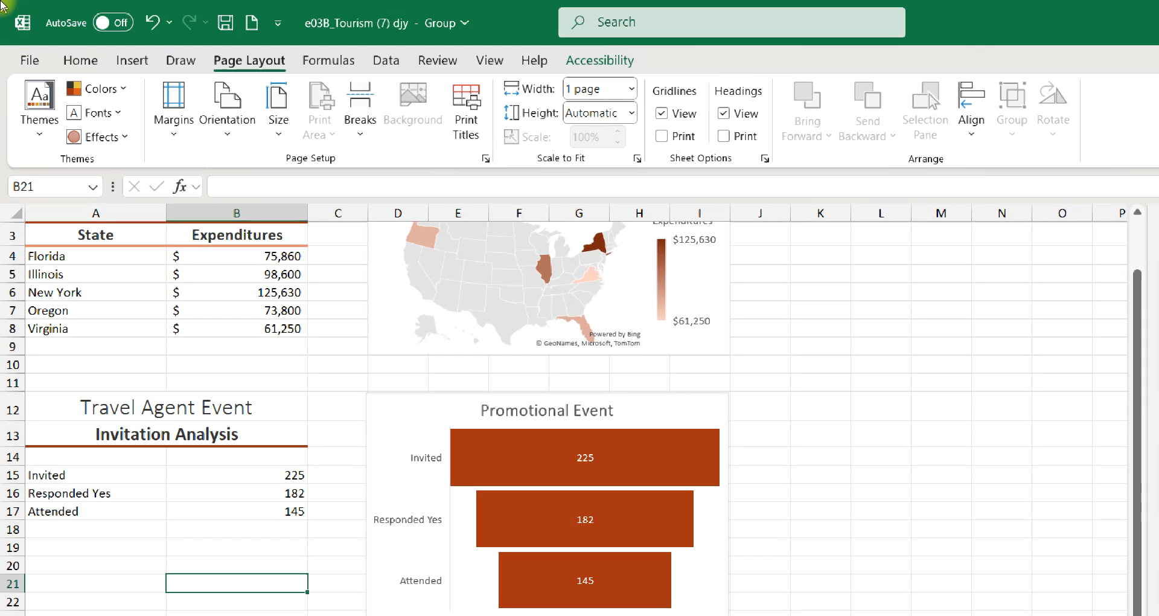
# Show all of the workbook's properties and enter "tourism spending" as the tag and "excel" as the subject
pyautogui.click(19, 59)
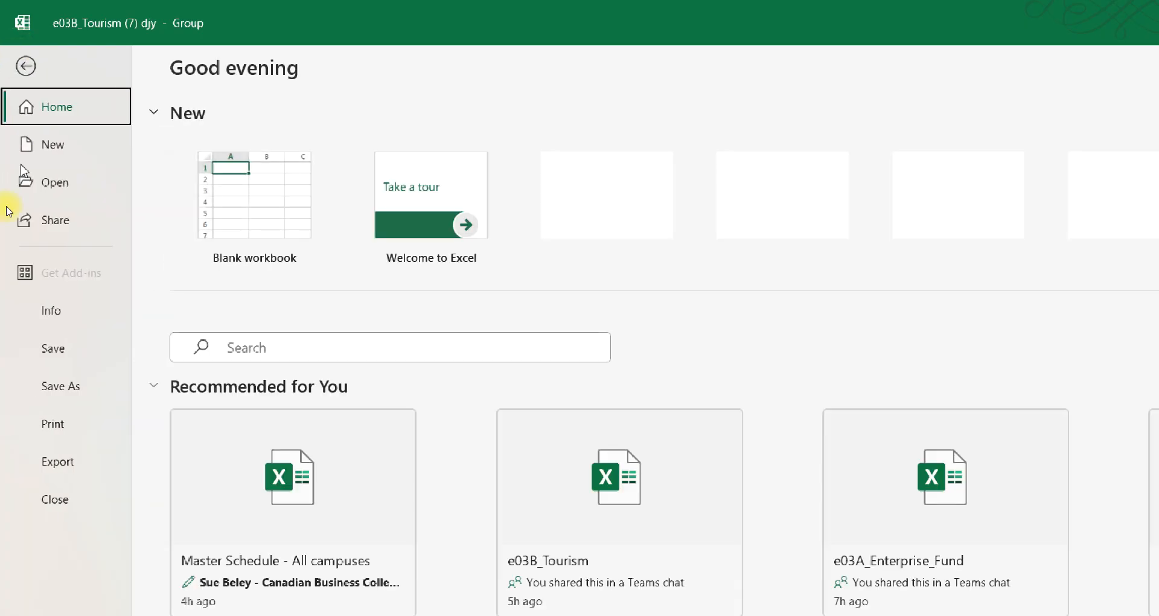
pyautogui.click(29, 309)
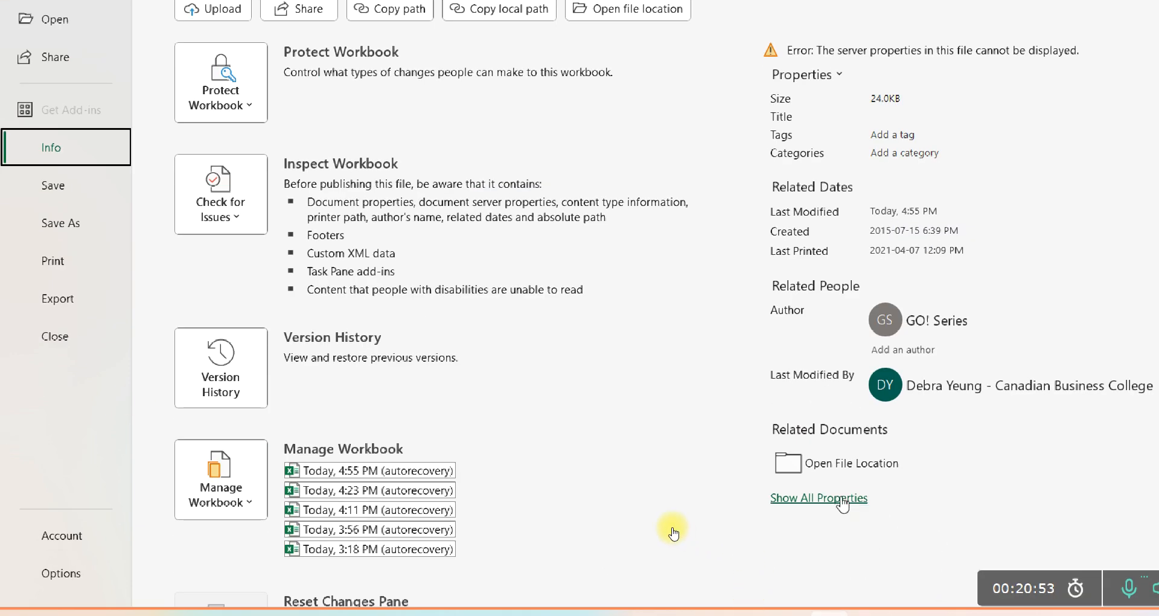
pyautogui.click(842, 499)
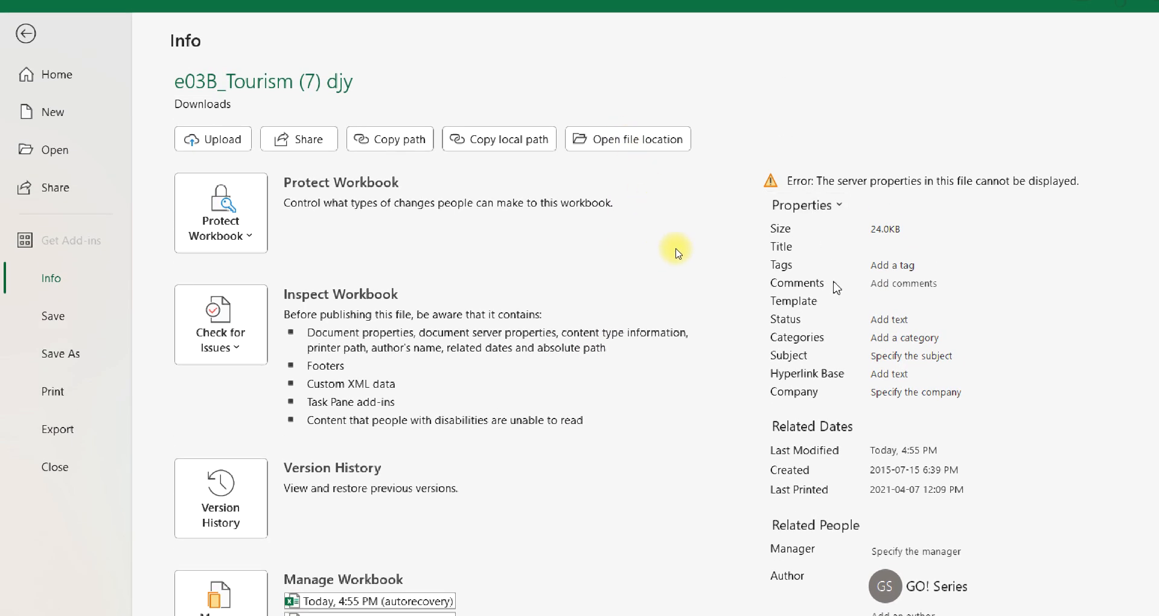
pyautogui.click(892, 265)
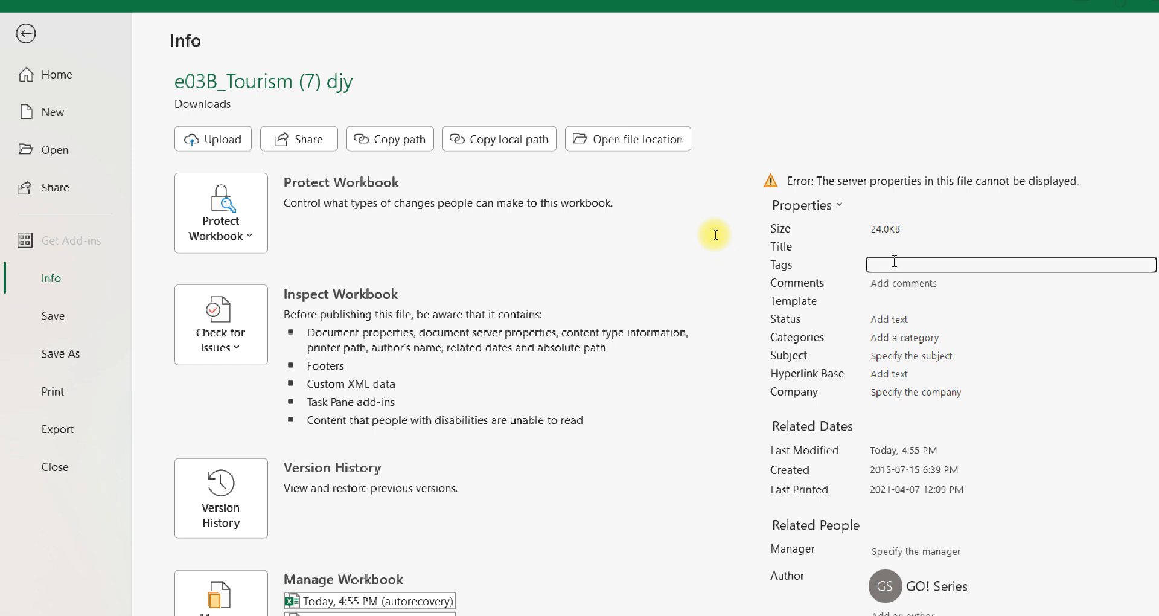
pyautogui.write('touris')
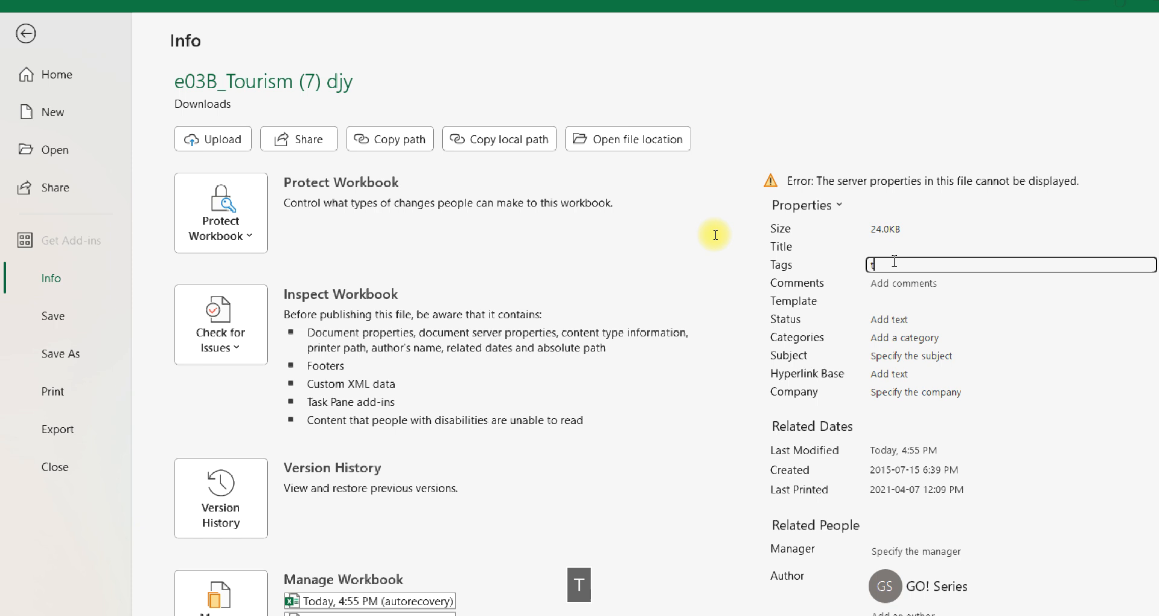
pyautogui.write('m ')
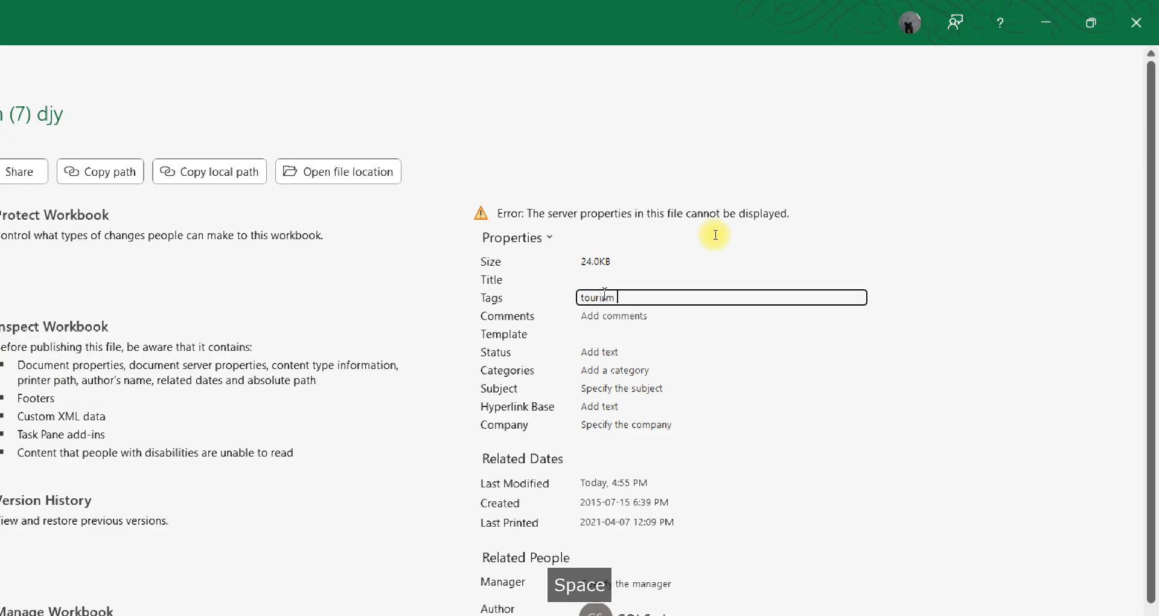
pyautogui.write('spend')
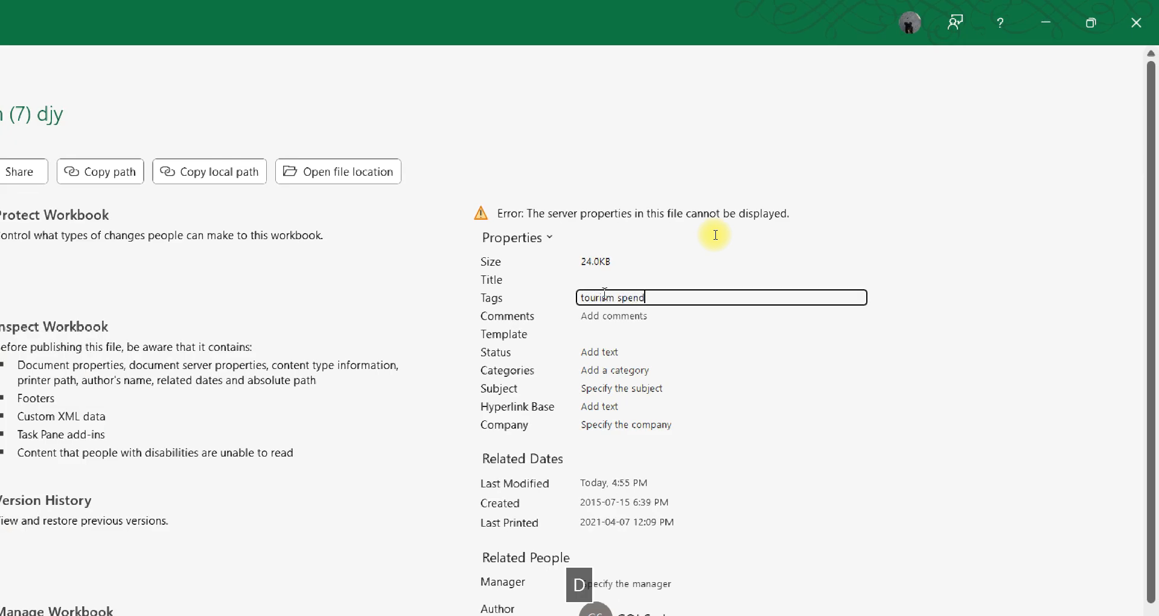
pyautogui.write('ing')
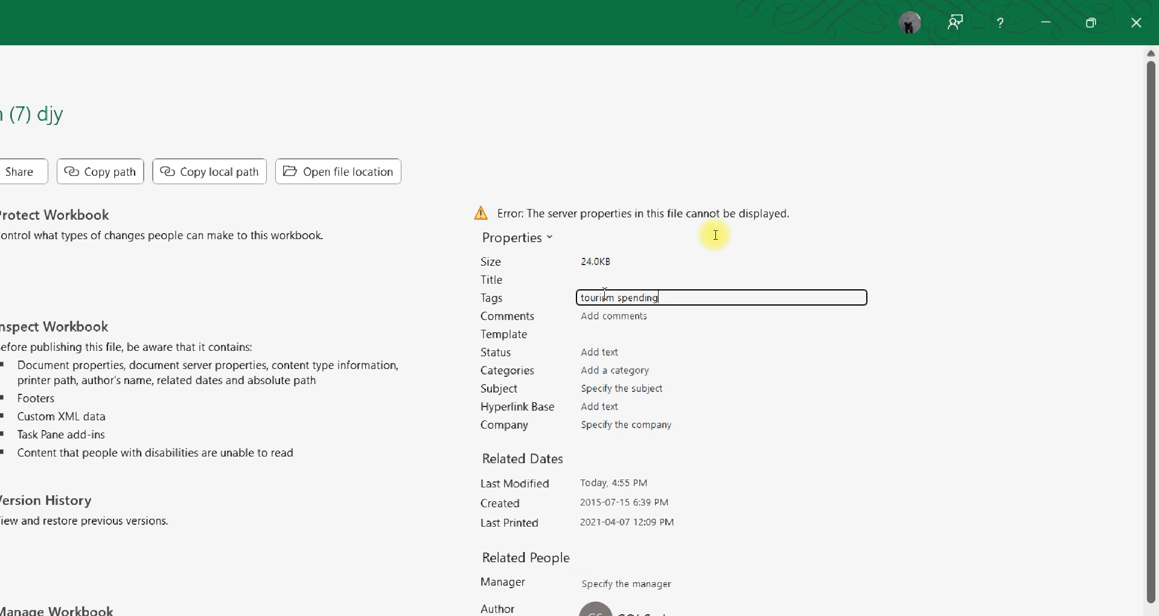
pyautogui.click(601, 384)
pyautogui.write('excel')
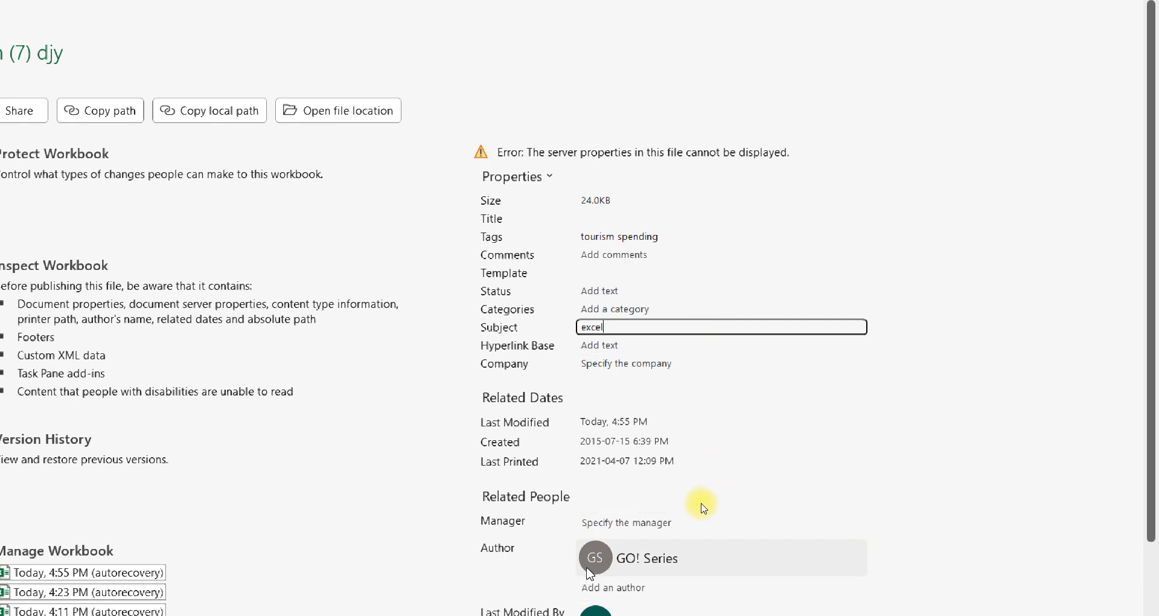
# Remove the existing author, GO! Series, from the workbook's related people properties
pyautogui.moveTo(589, 572)
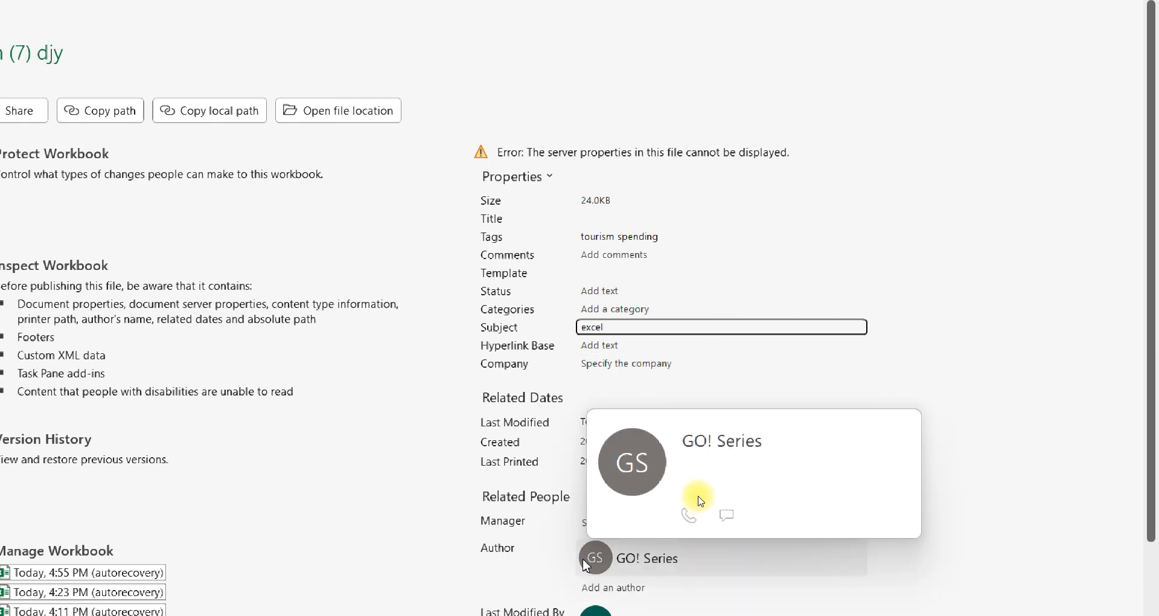
pyautogui.click(732, 507)
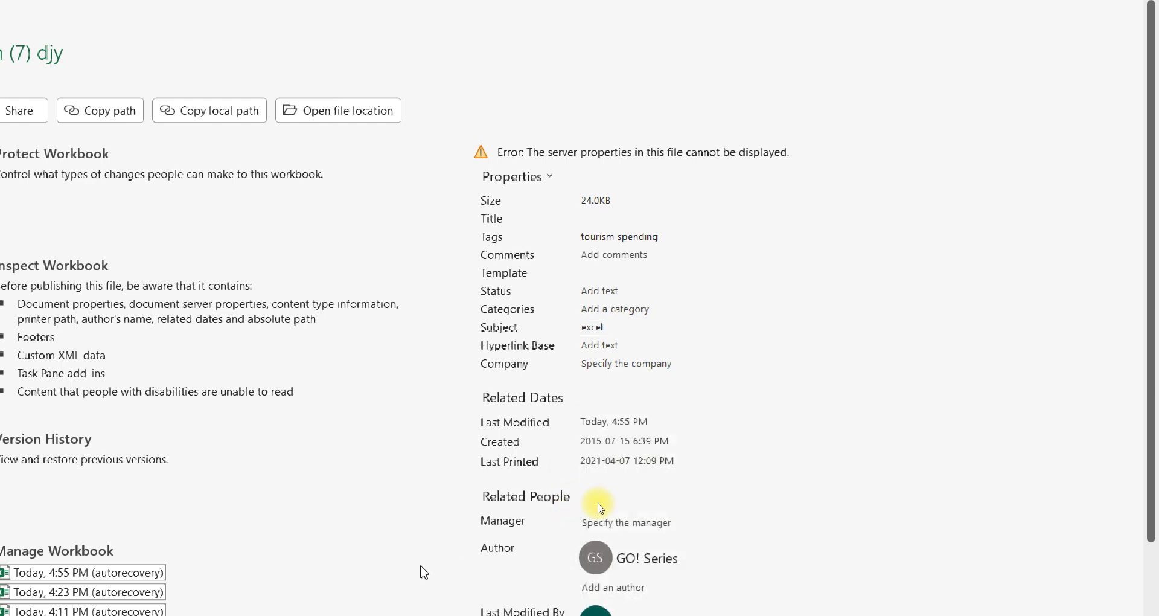
pyautogui.rightClick(587, 582)
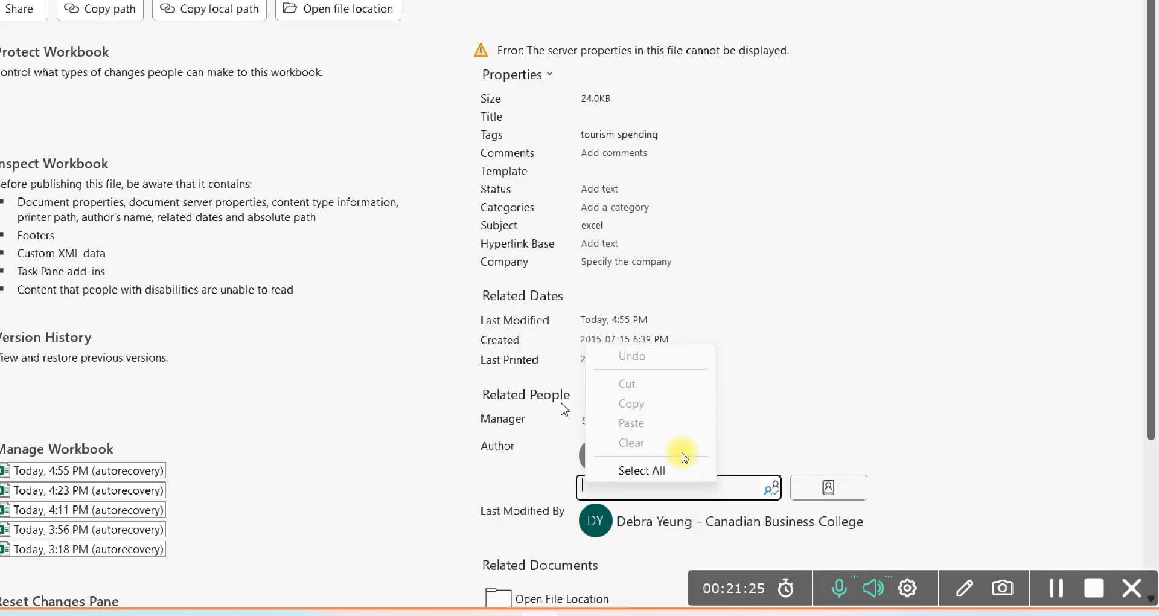
pyautogui.click(694, 505)
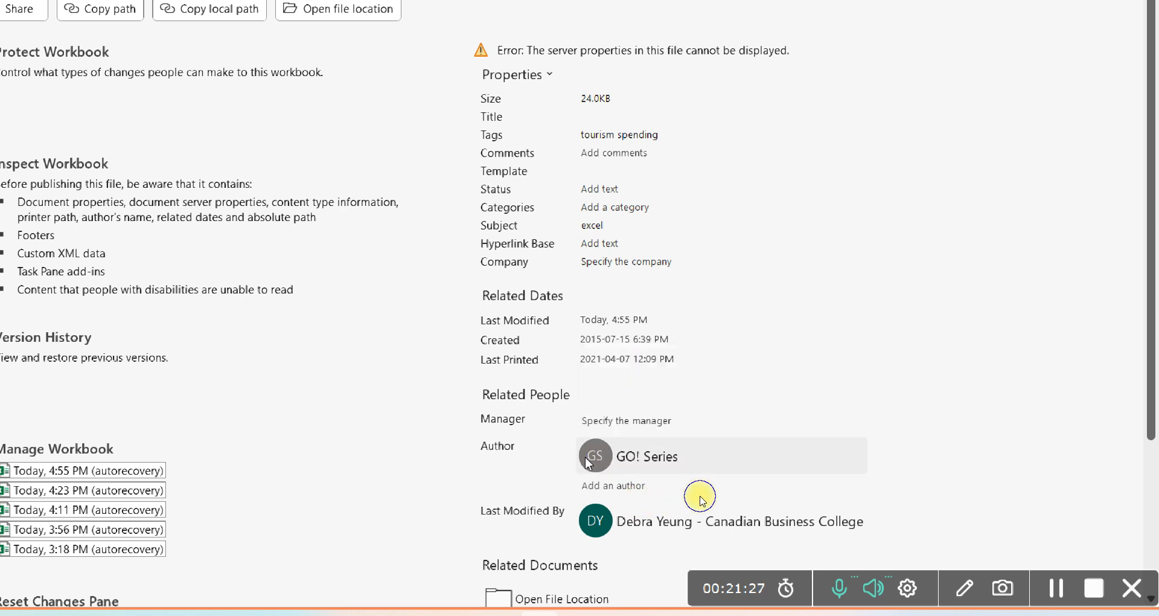
pyautogui.rightClick(704, 468)
pyautogui.click(721, 504)
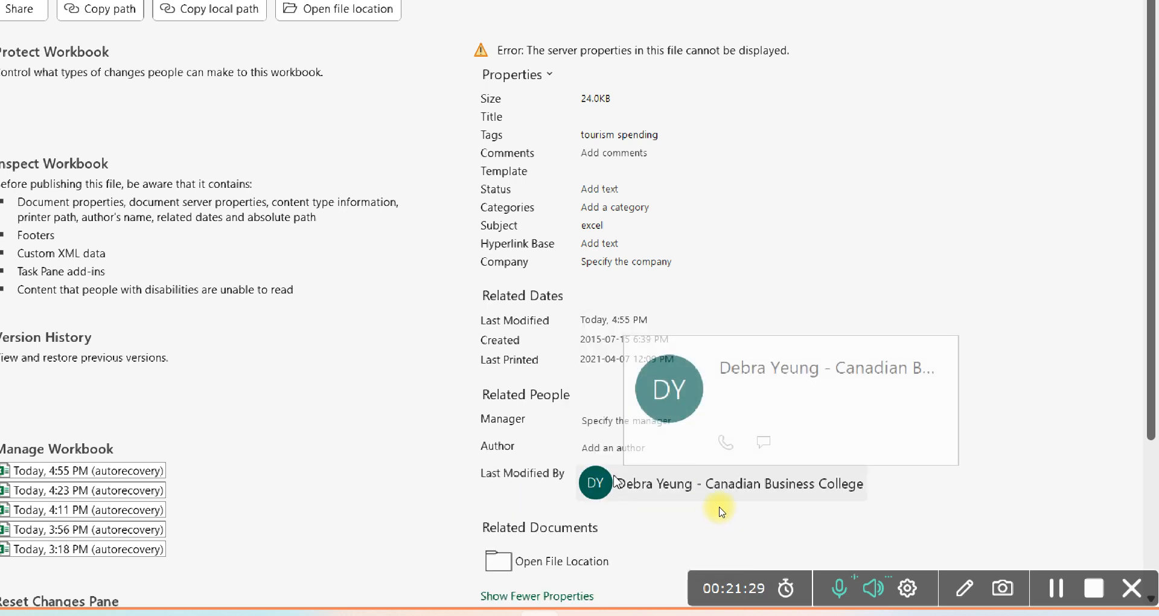
# Look up people matching "d" for the workbook's author and assign the suggested contact whose role is rock smasher
pyautogui.click(590, 442)
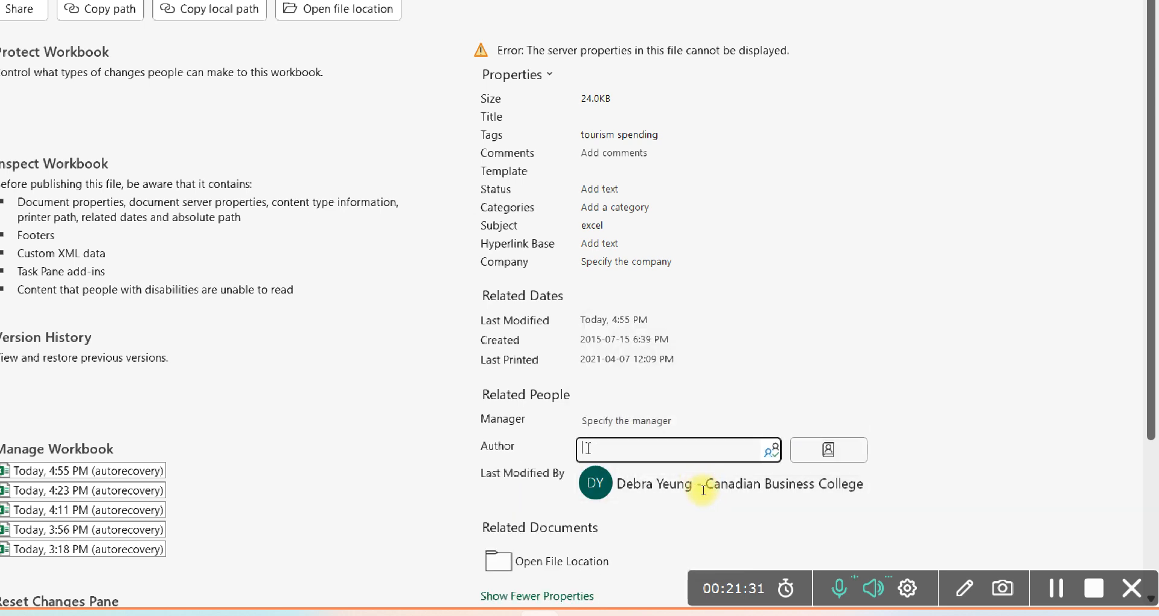
pyautogui.write('d')
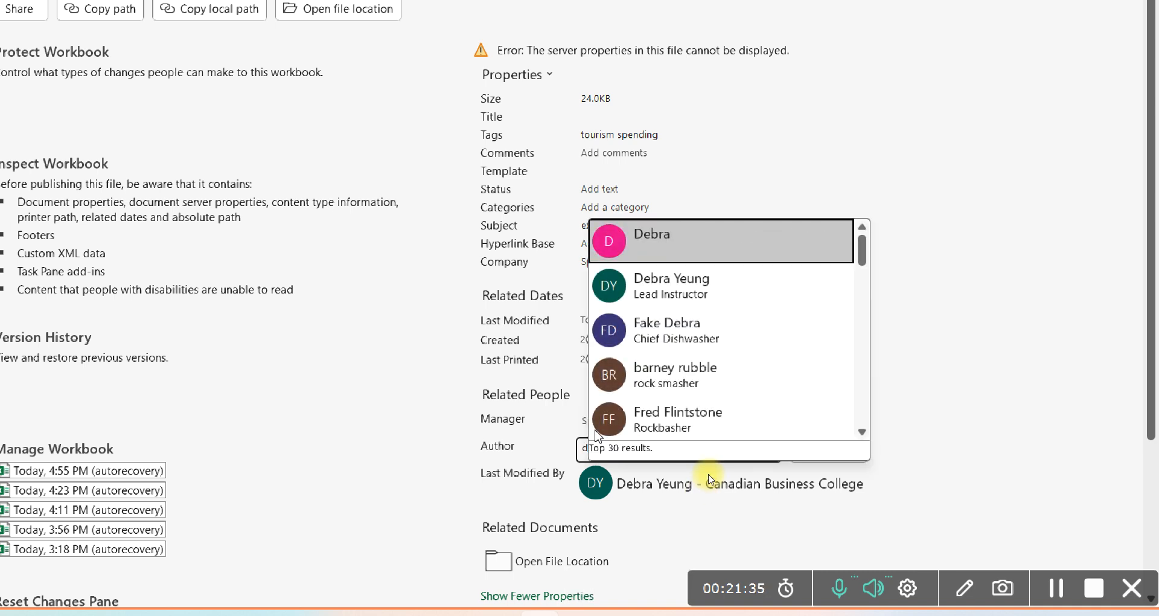
pyautogui.click(648, 380)
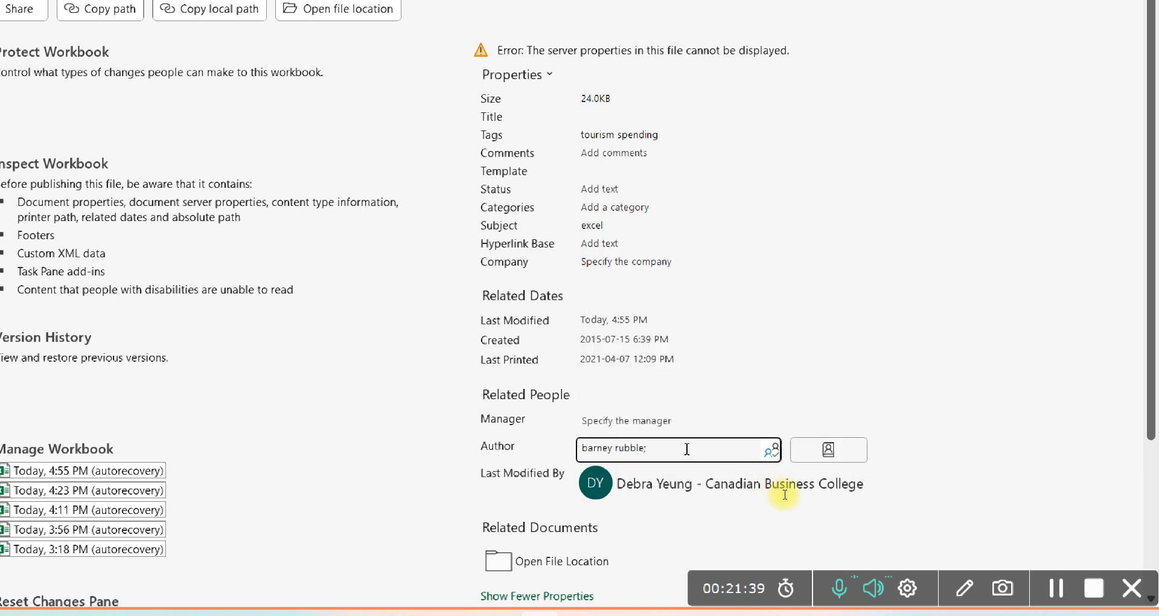
pyautogui.click(554, 456)
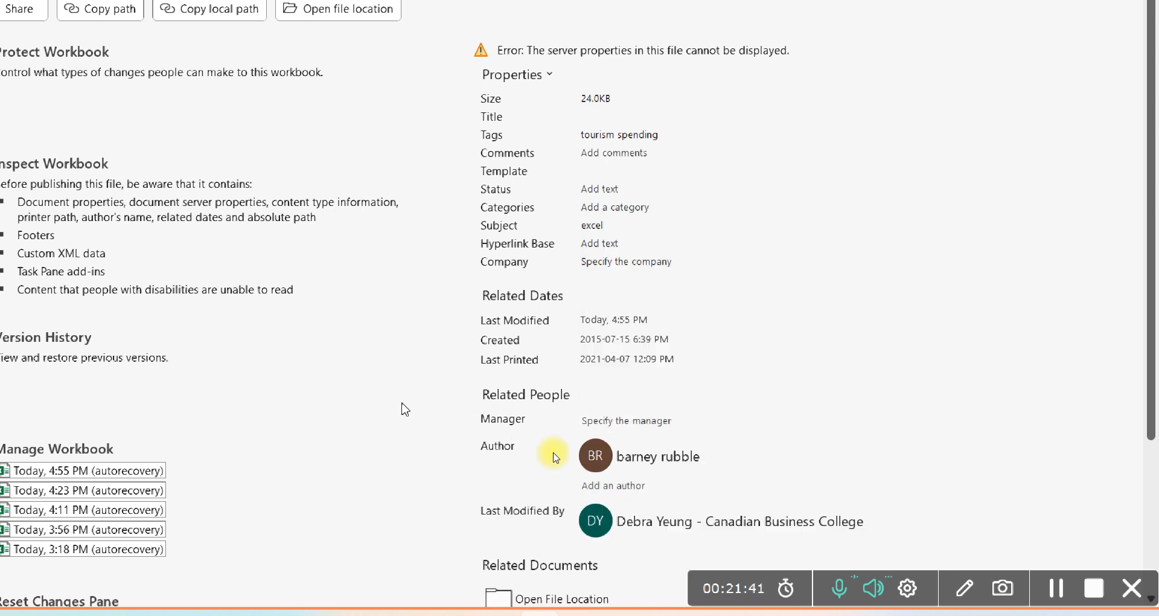